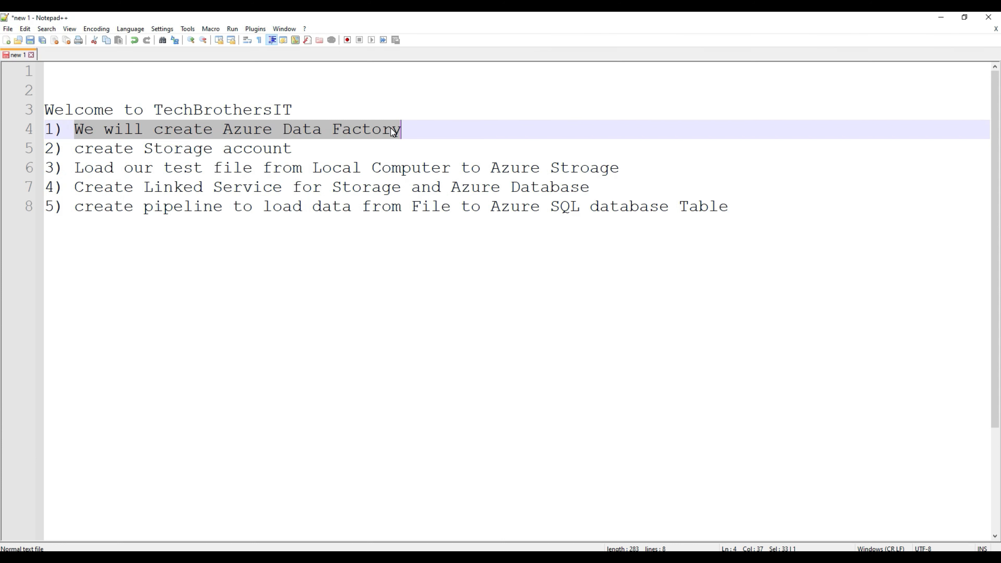
# - Review the five-step plan in the notes, from creating the data factory to loading the file into an Azure SQL table
pyautogui.click(393, 130)
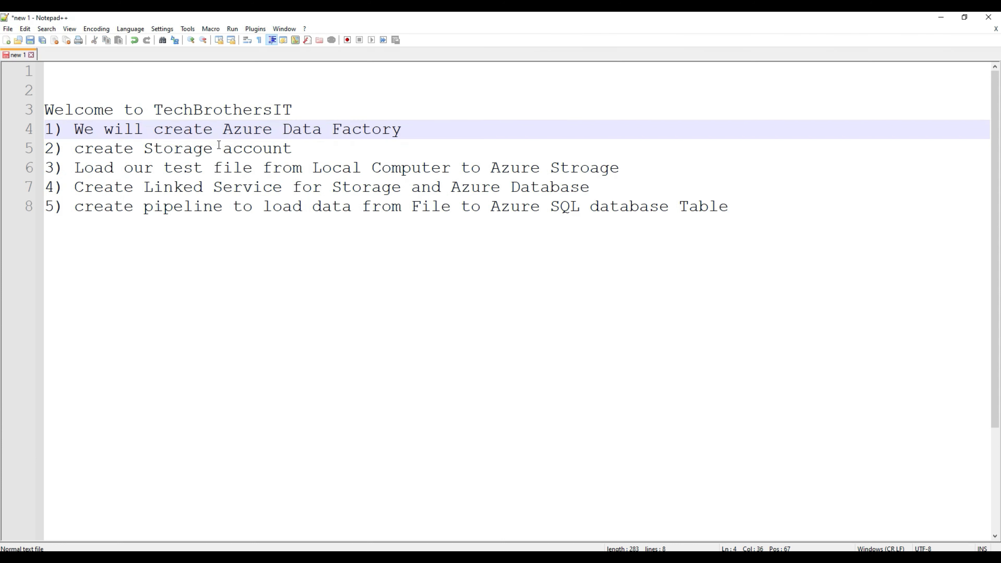
pyautogui.moveTo(74, 149); pyautogui.dragTo(292, 149)
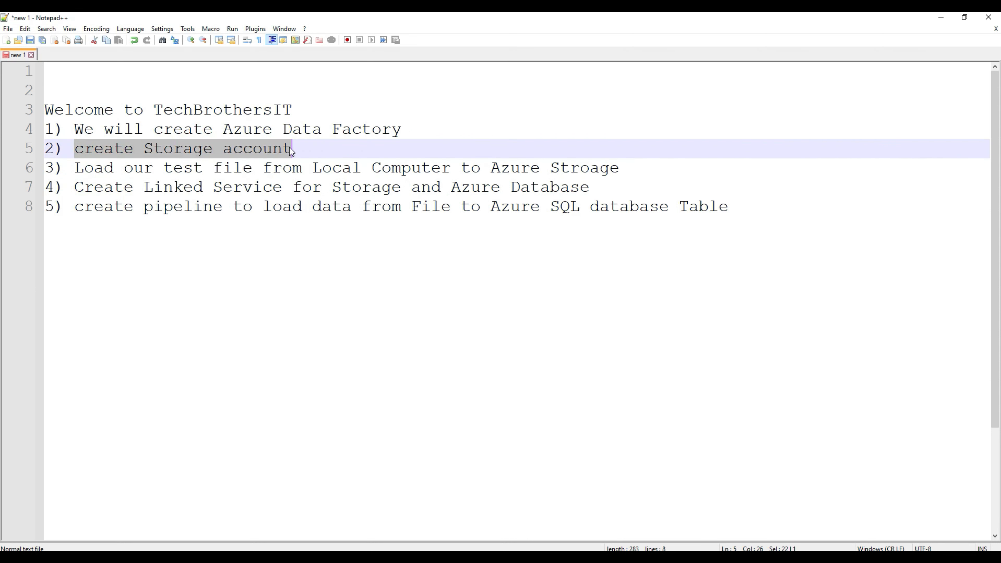
pyautogui.click(283, 150)
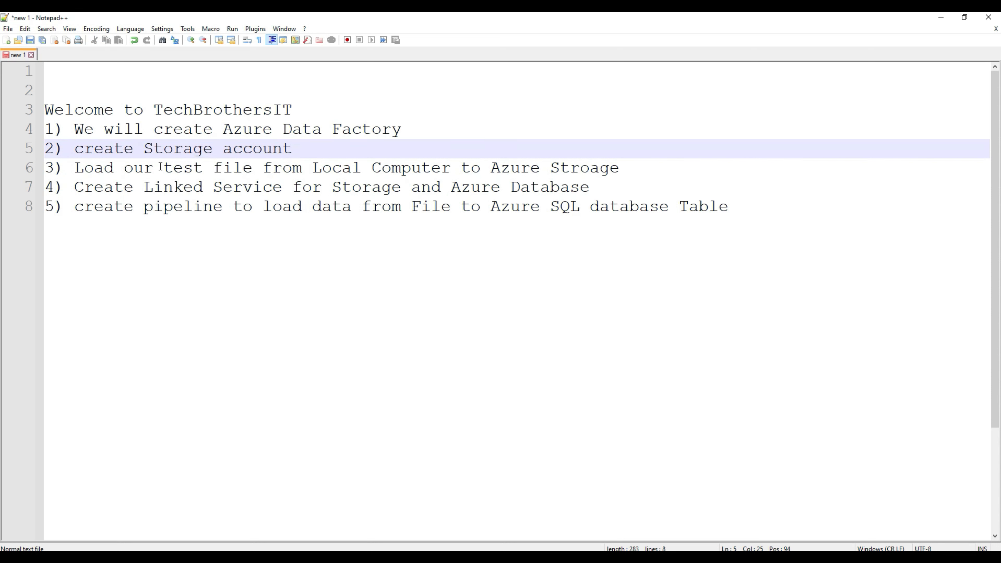
pyautogui.moveTo(76, 165)
pyautogui.mouseDown()
pyautogui.moveTo(293, 180)
pyautogui.moveTo(626, 168)
pyautogui.moveTo(218, 148)
pyautogui.moveTo(77, 167)
pyautogui.mouseUp()
pyautogui.click(626, 168)
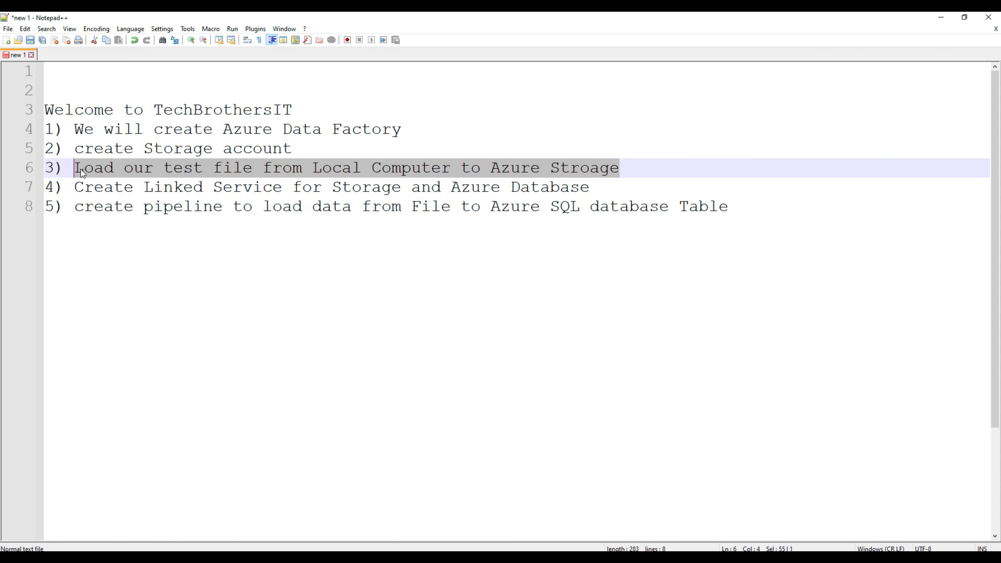
pyautogui.click(114, 183)
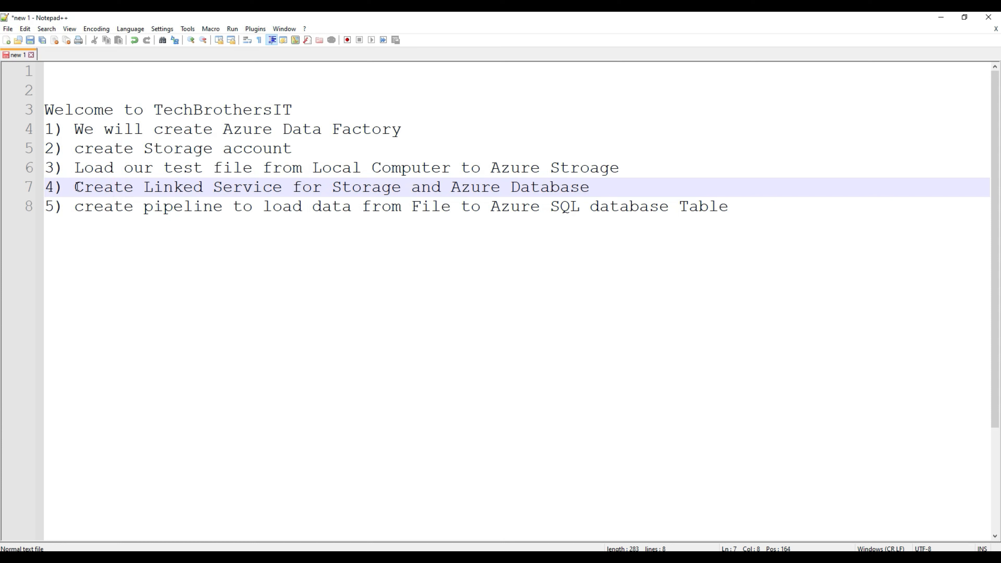
pyautogui.moveTo(288, 186); pyautogui.dragTo(144, 187)
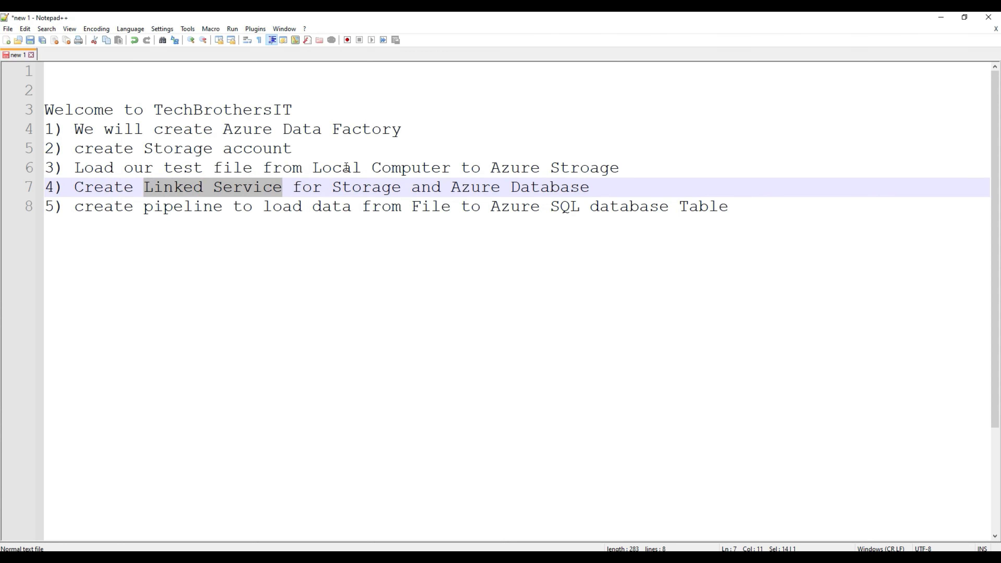
pyautogui.moveTo(592, 186); pyautogui.dragTo(454, 181)
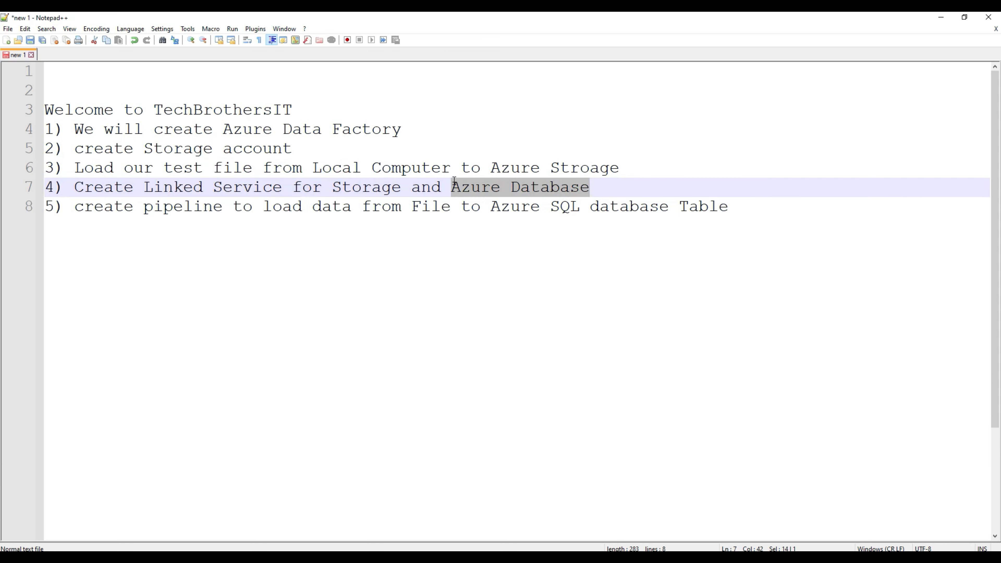
pyautogui.click(154, 206)
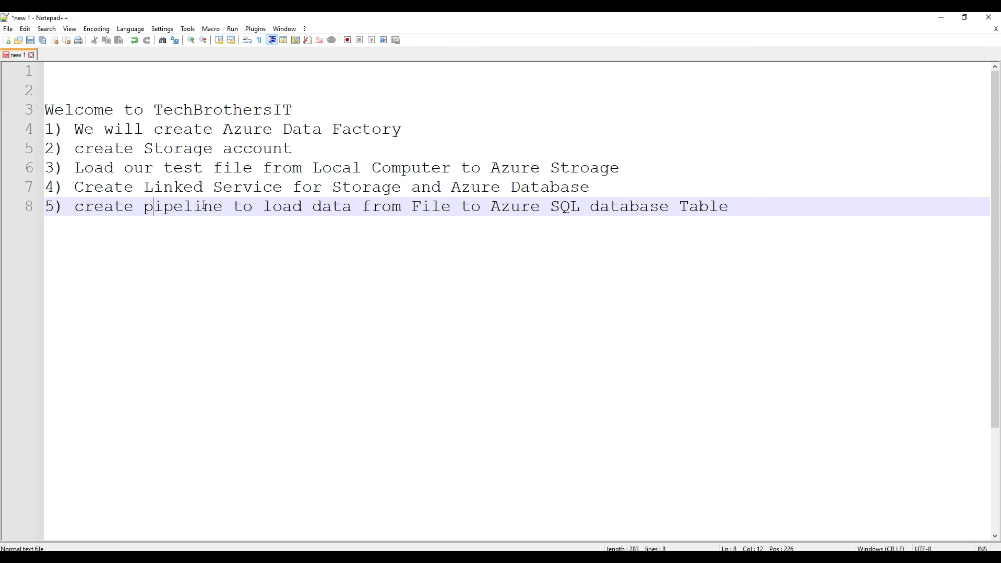
pyautogui.moveTo(44, 107); pyautogui.dragTo(732, 210)
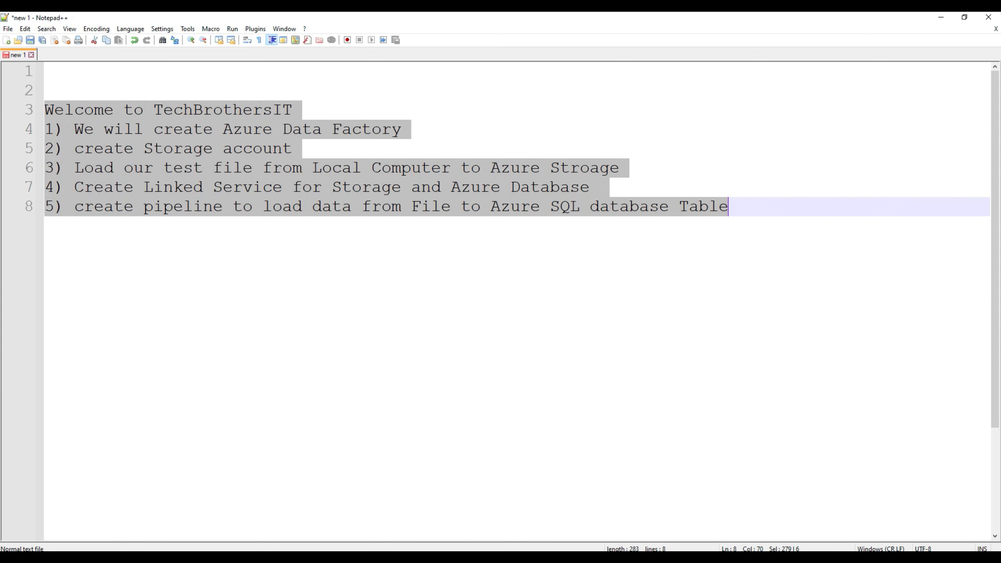
# - Switch to the Azure portal and start a new data factory in the rg-aamir resource group
pyautogui.click(230, 557)
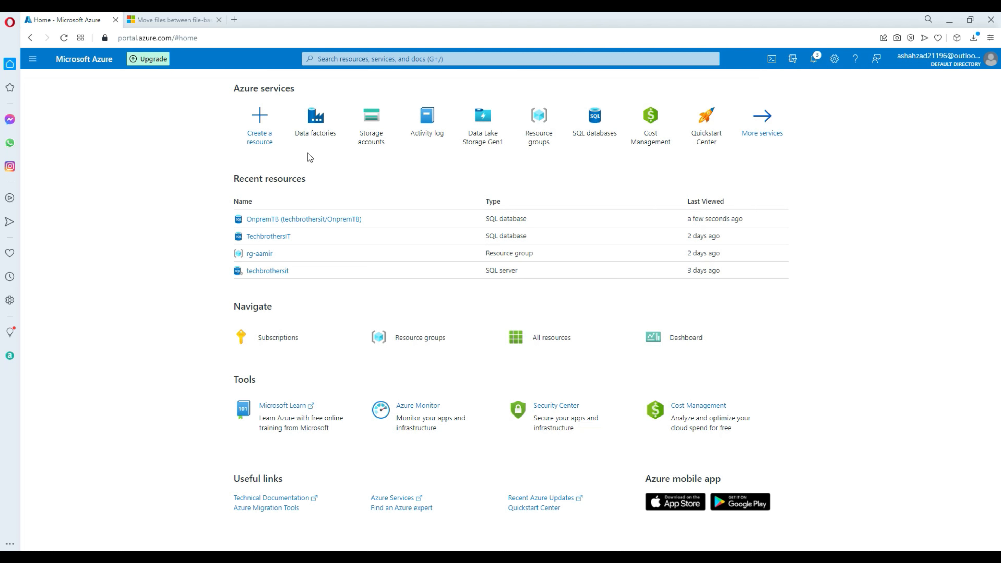
pyautogui.moveTo(303, 143)
pyautogui.click(319, 136)
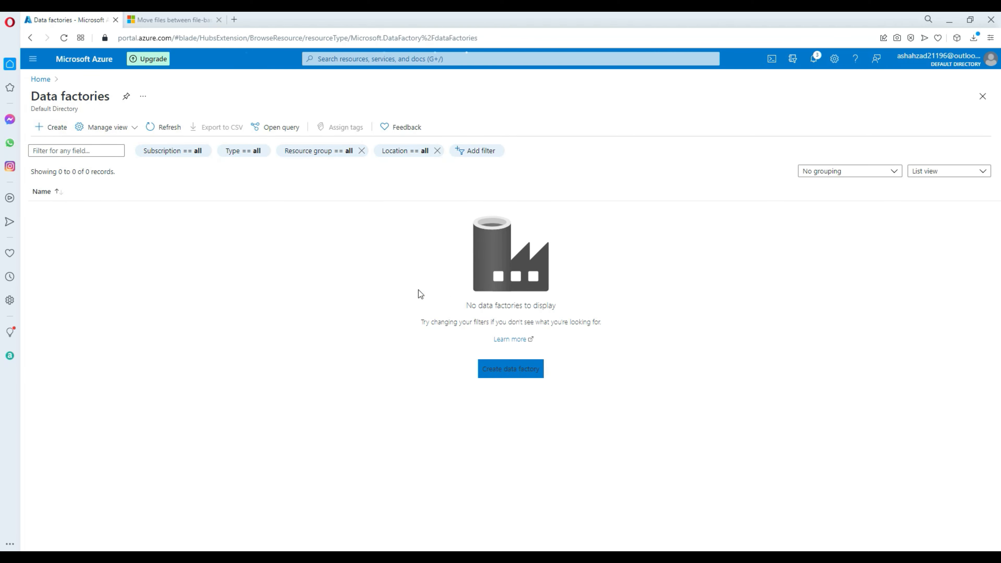
pyautogui.click(51, 127)
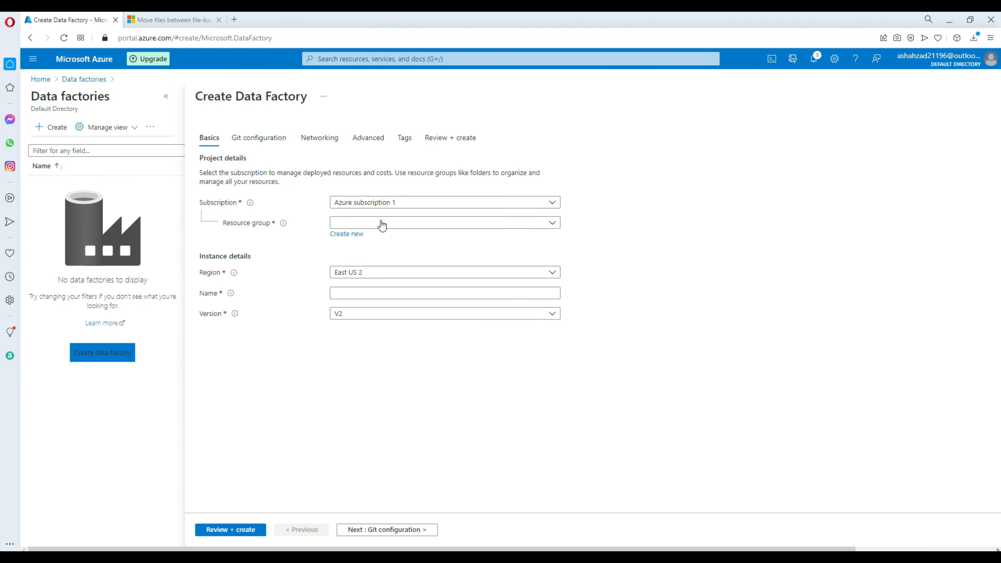
pyautogui.click(340, 223)
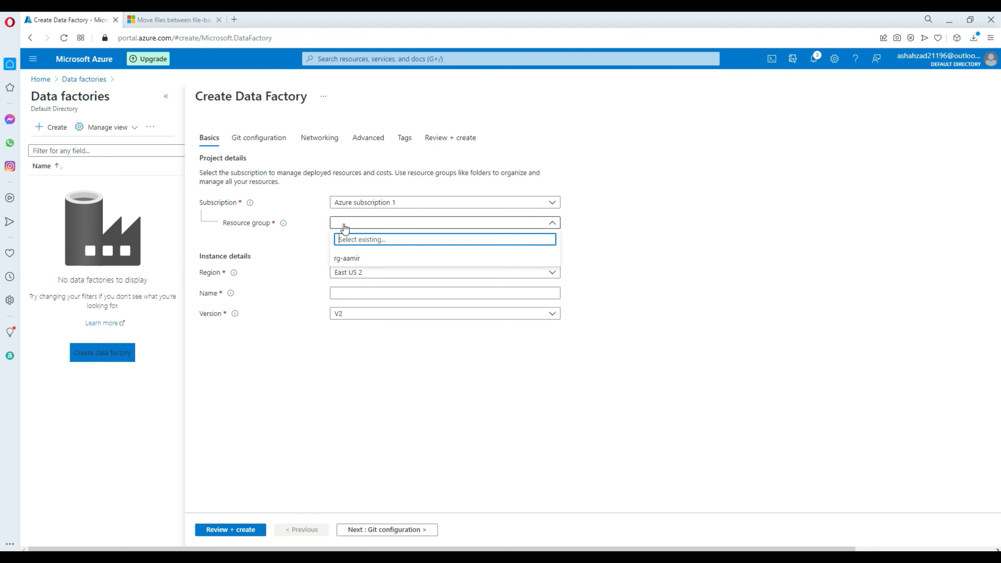
pyautogui.click(348, 259)
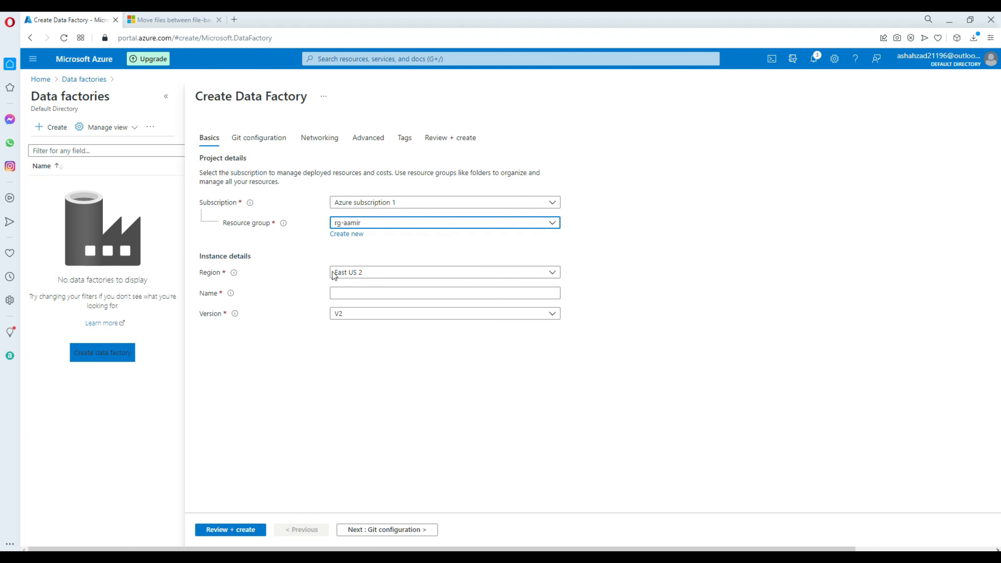
# - Name the new data factory techbrothersit-adf
pyautogui.click(355, 293)
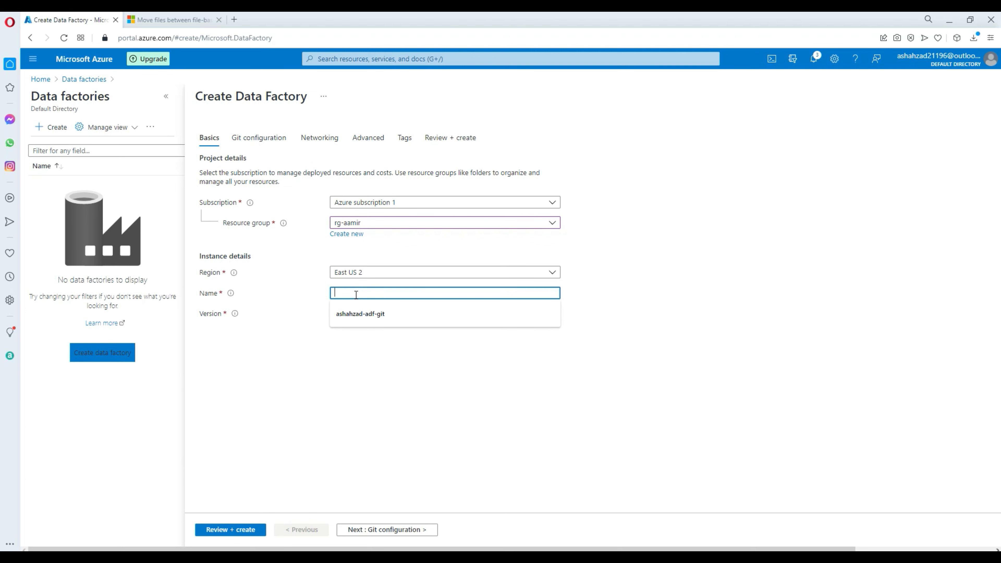
pyautogui.write('ashah')
pyautogui.press('BackSpace')
pyautogui.press('BackSpace')
pyautogui.write('techbrothersit-adf')
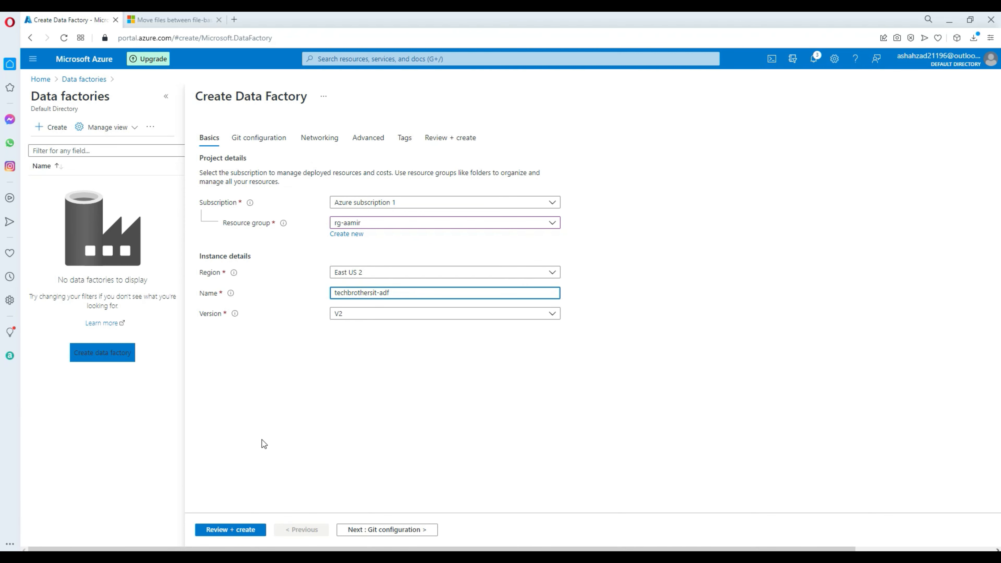
# - Enable the Configure Git later option, validate and create the data factory, and return to the portal home
pyautogui.click(236, 532)
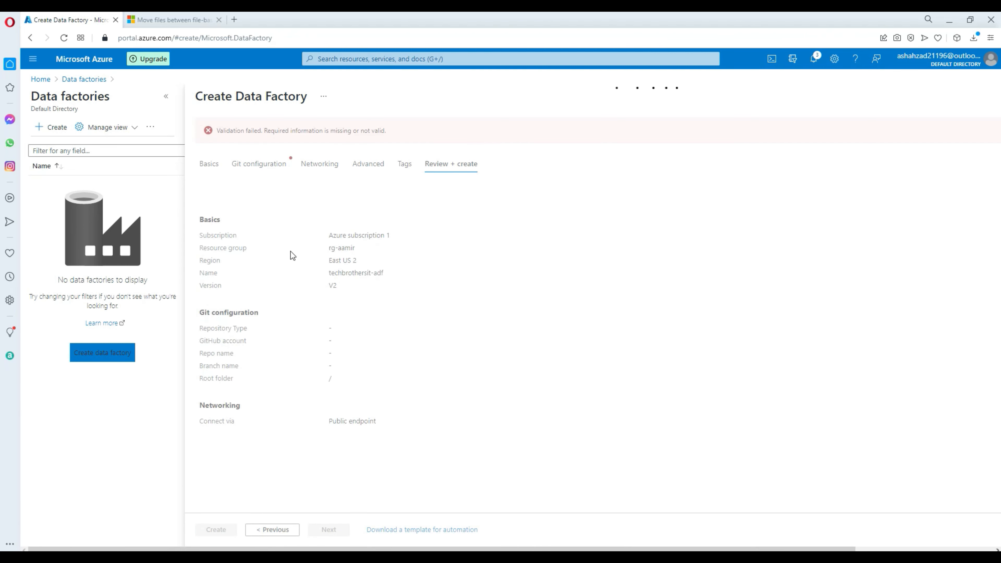
pyautogui.click(259, 167)
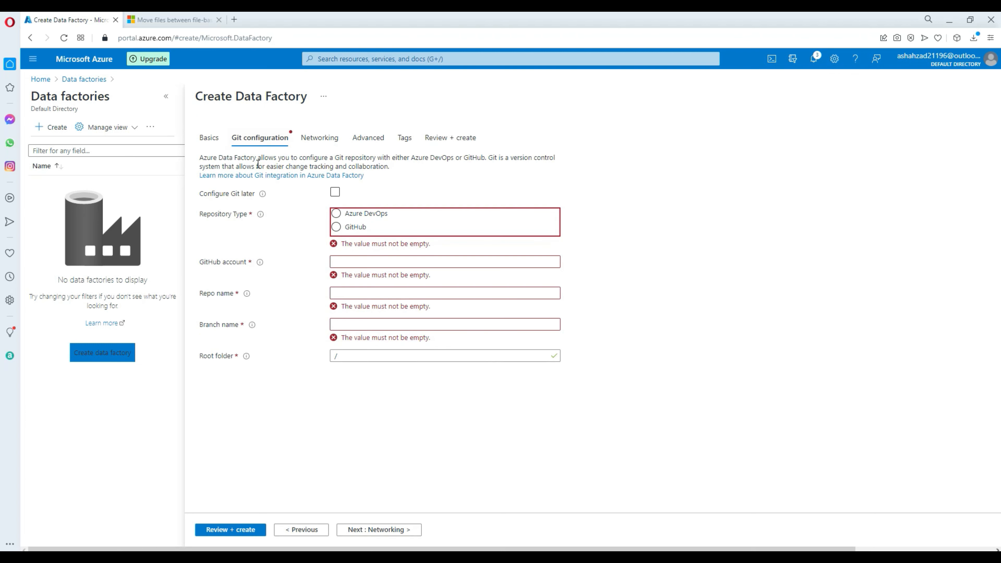
pyautogui.click(334, 193)
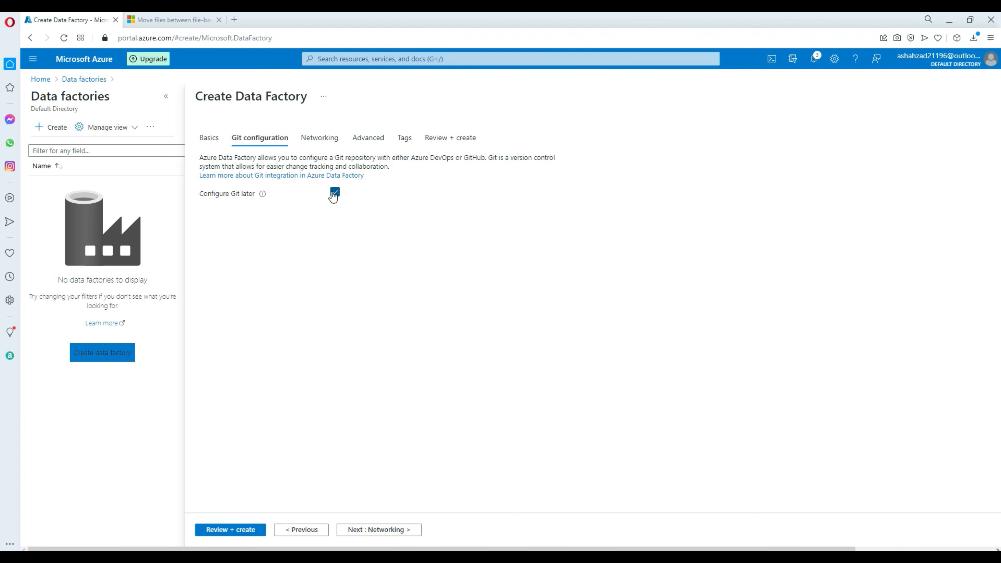
pyautogui.click(227, 532)
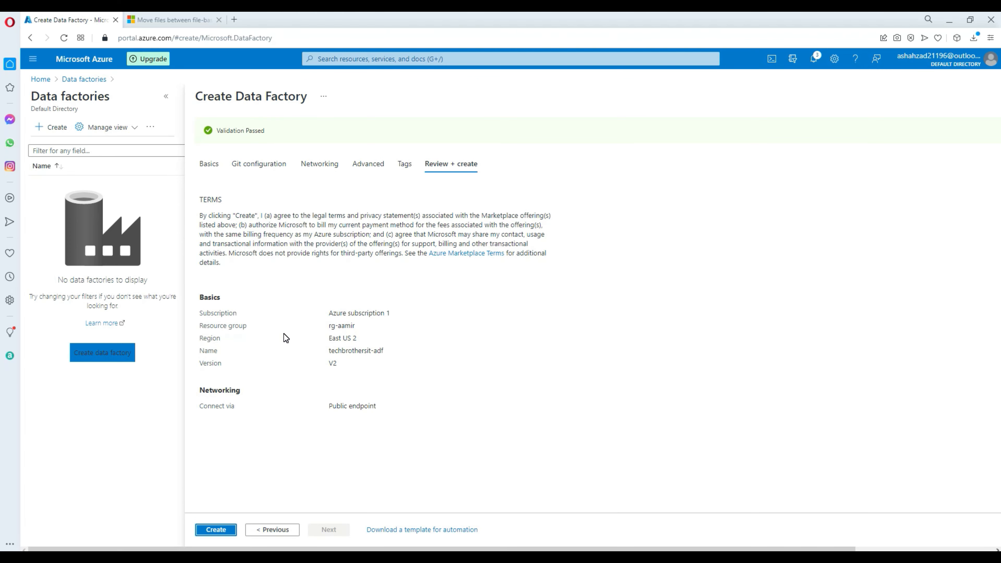
pyautogui.click(217, 530)
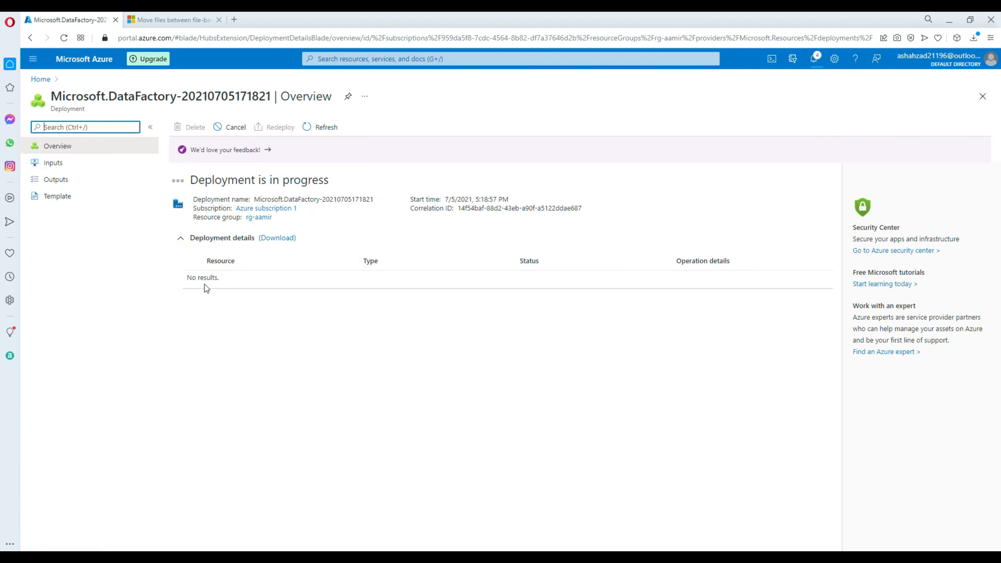
pyautogui.moveTo(199, 175); pyautogui.dragTo(339, 182)
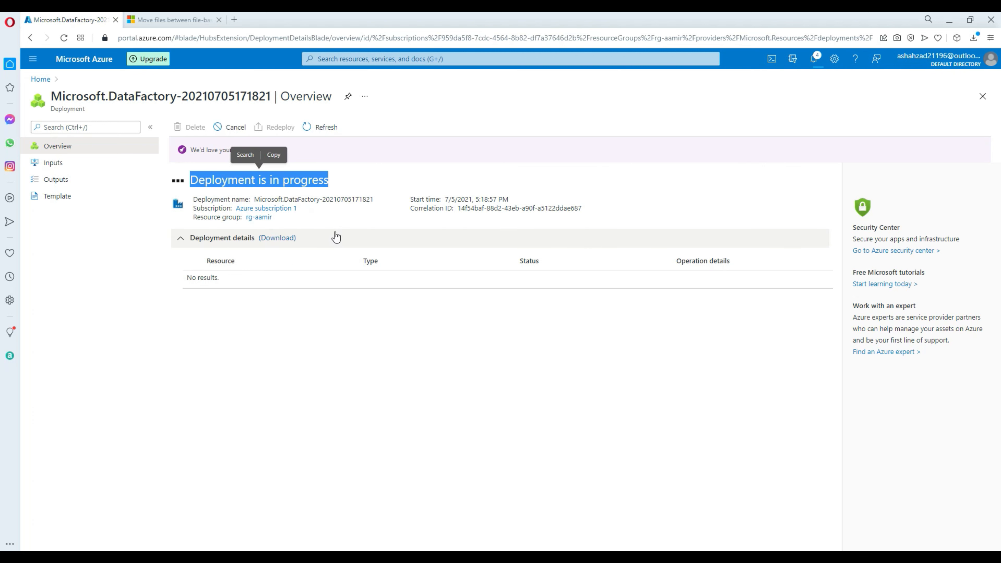
pyautogui.click(41, 79)
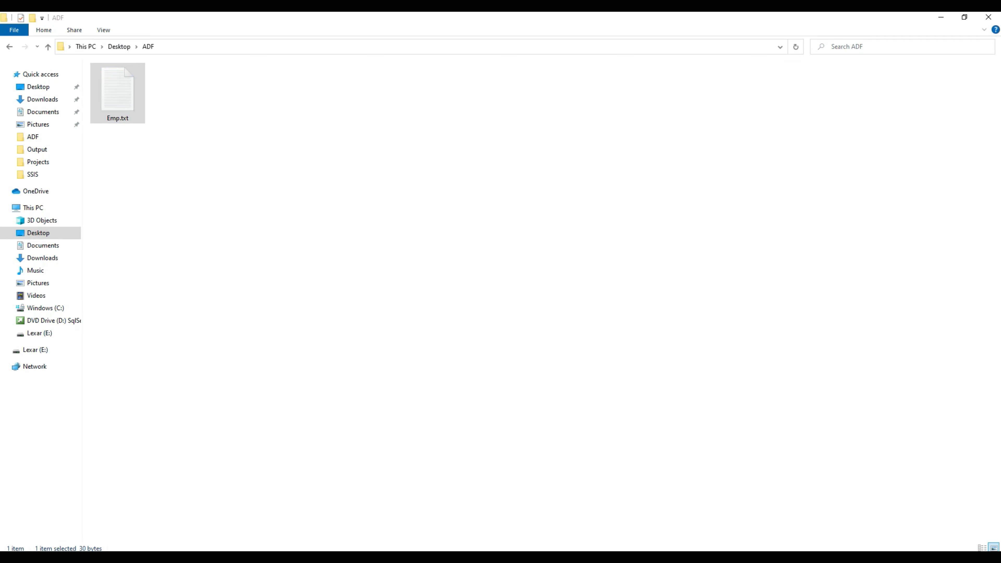
# - Examine the columns and rows of Emp.txt in the ADF folder on the desktop, and close the file
pyautogui.doubleClick(137, 99)
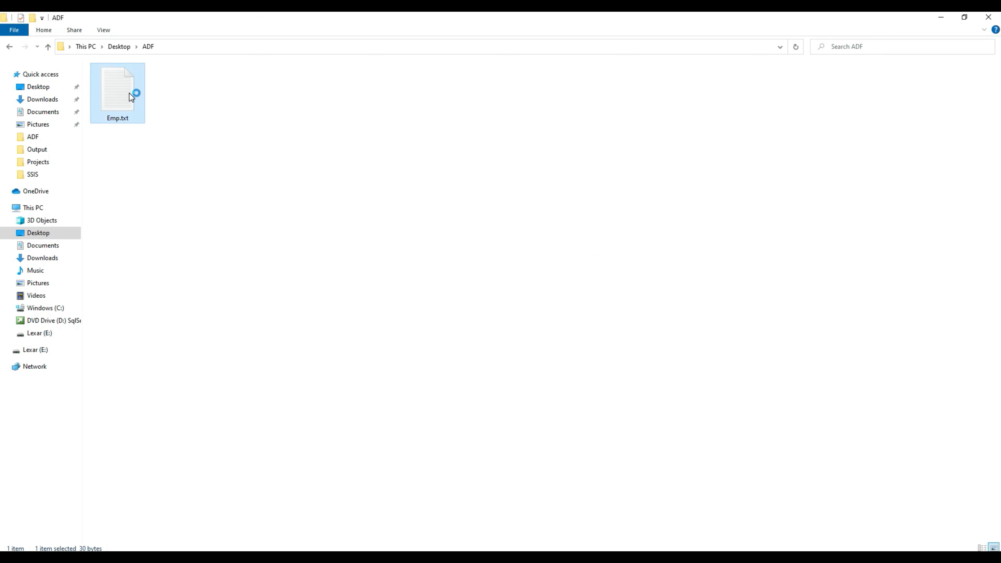
pyautogui.click(259, 168)
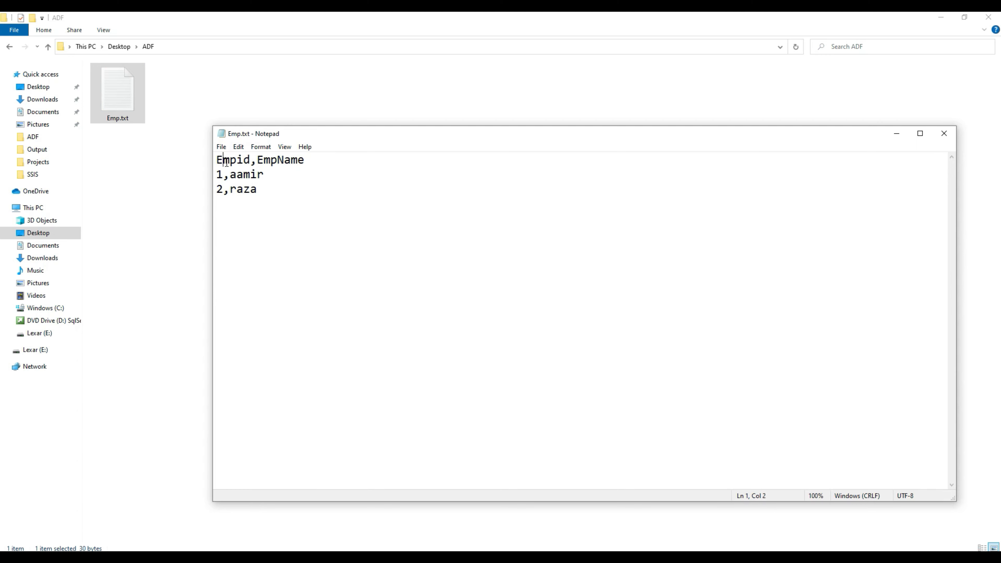
pyautogui.doubleClick(226, 162)
pyautogui.click(284, 163)
pyautogui.moveTo(265, 188); pyautogui.dragTo(216, 160)
pyautogui.click(238, 189)
pyautogui.click(944, 133)
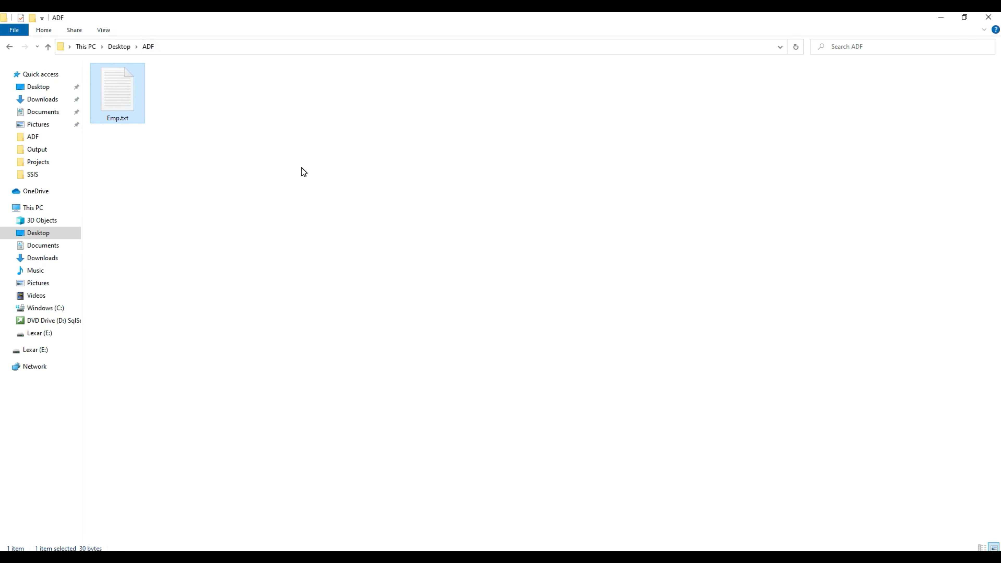
pyautogui.click(171, 97)
pyautogui.click(130, 91)
pyautogui.click(185, 81)
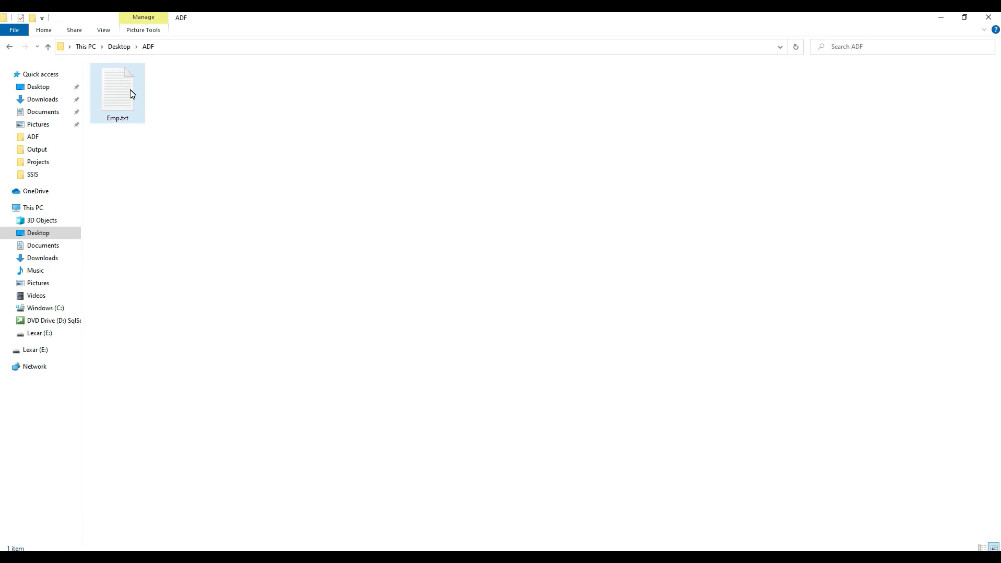
pyautogui.click(131, 91)
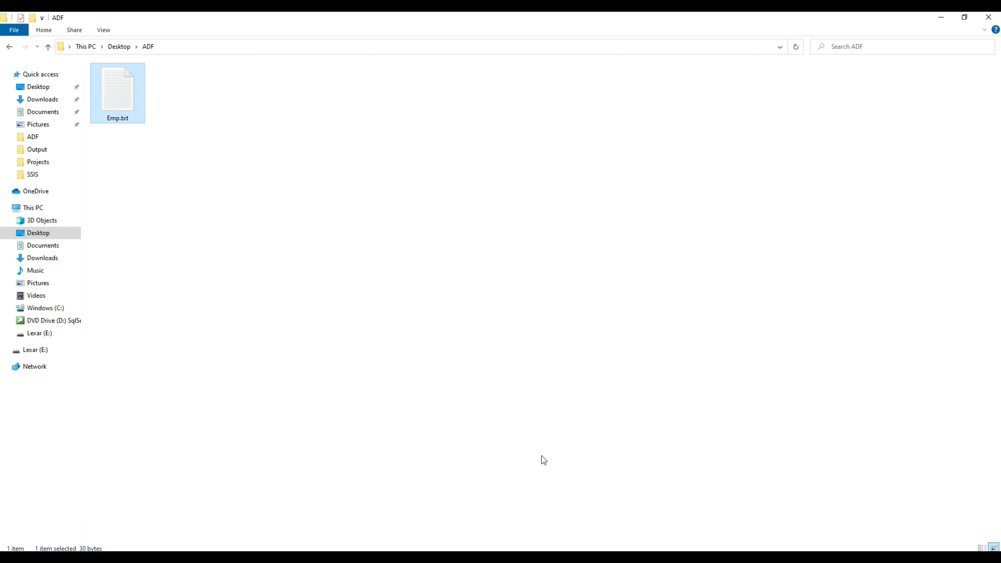
# - Switch back to the Azure portal and start a new storage account under Azure subscription 1
pyautogui.click(212, 557)
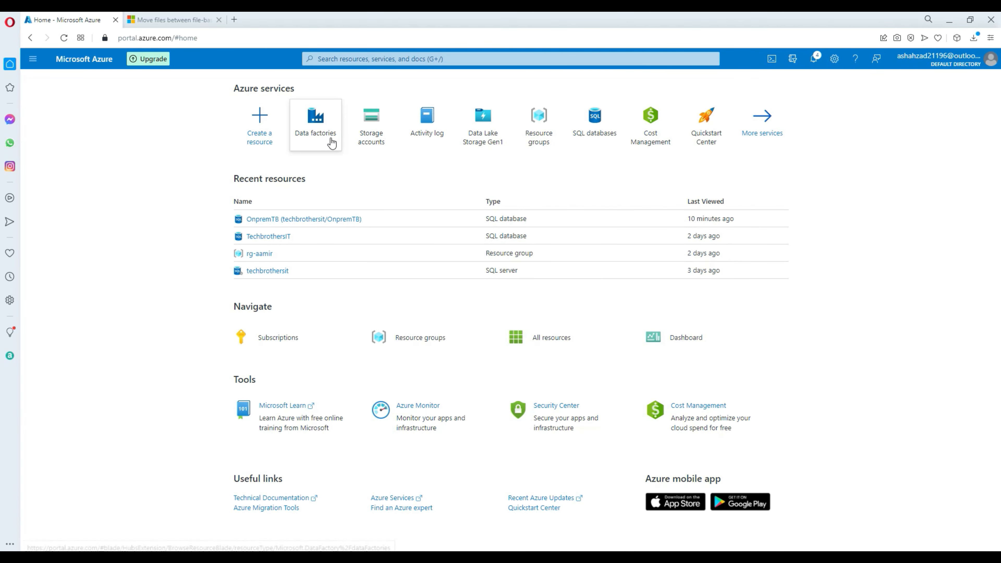
pyautogui.click(372, 154)
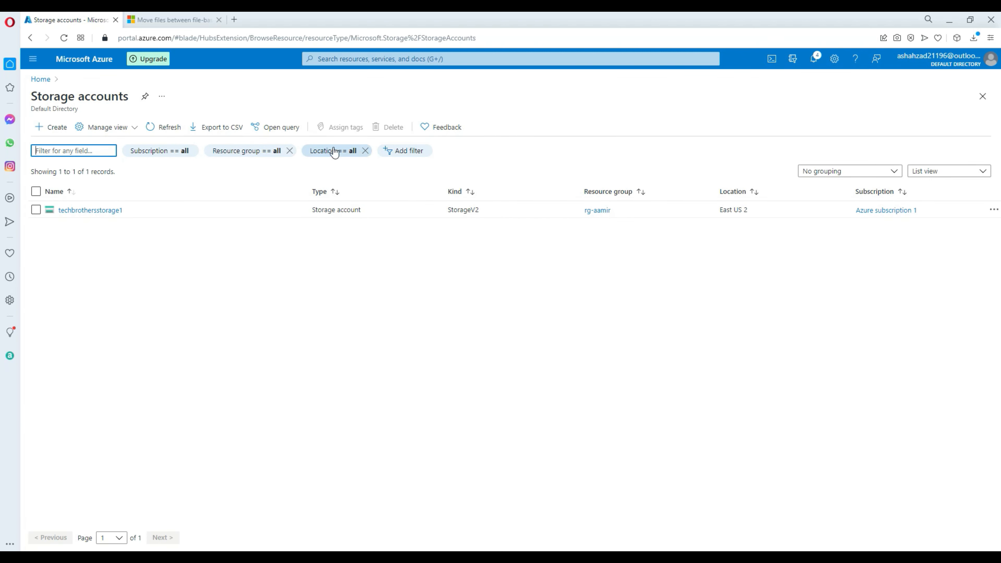
pyautogui.click(56, 130)
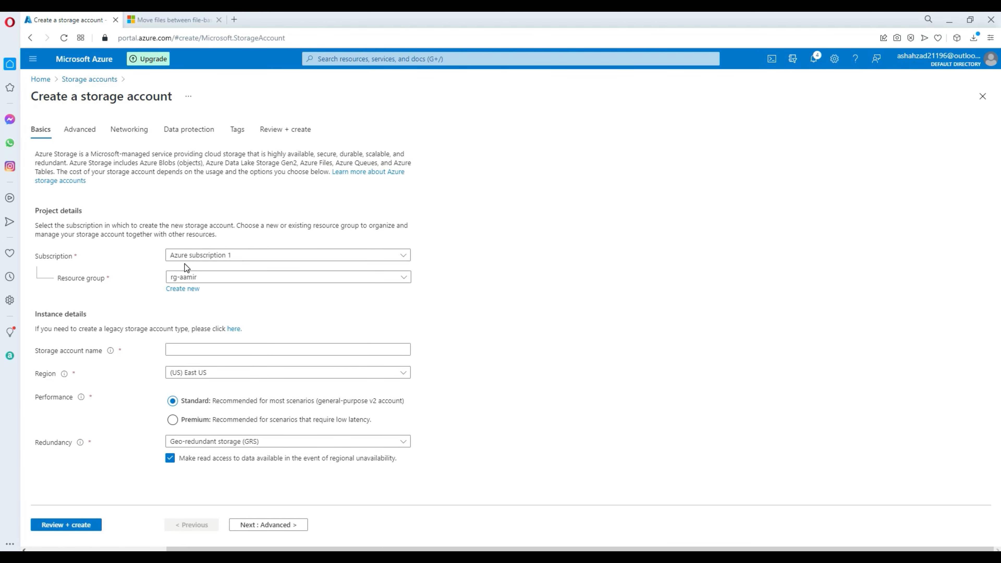
pyautogui.click(224, 256)
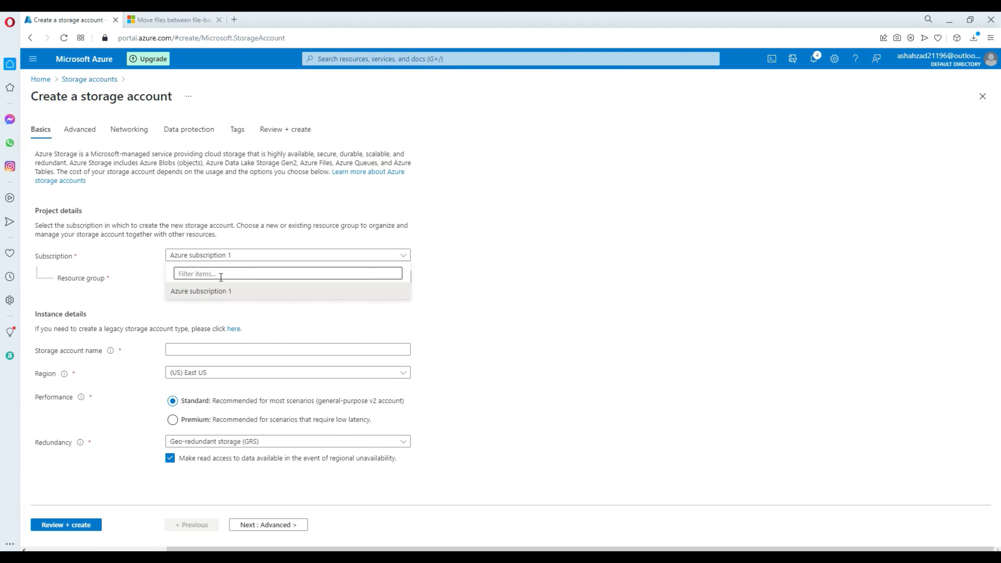
pyautogui.click(283, 294)
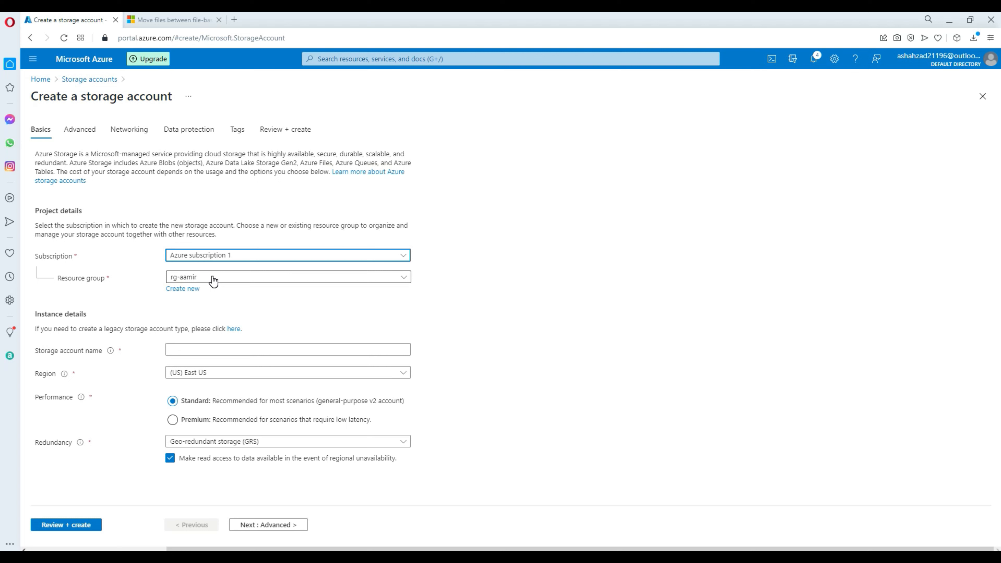
# - Try to name the new storage account techbrothersit-storage
pyautogui.click(195, 349)
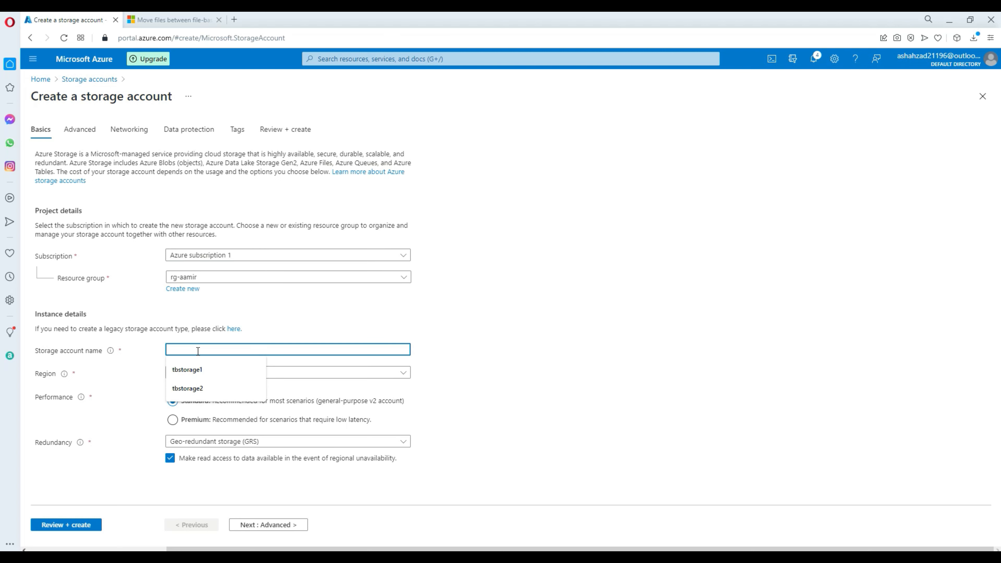
pyautogui.write('techbrothersit')
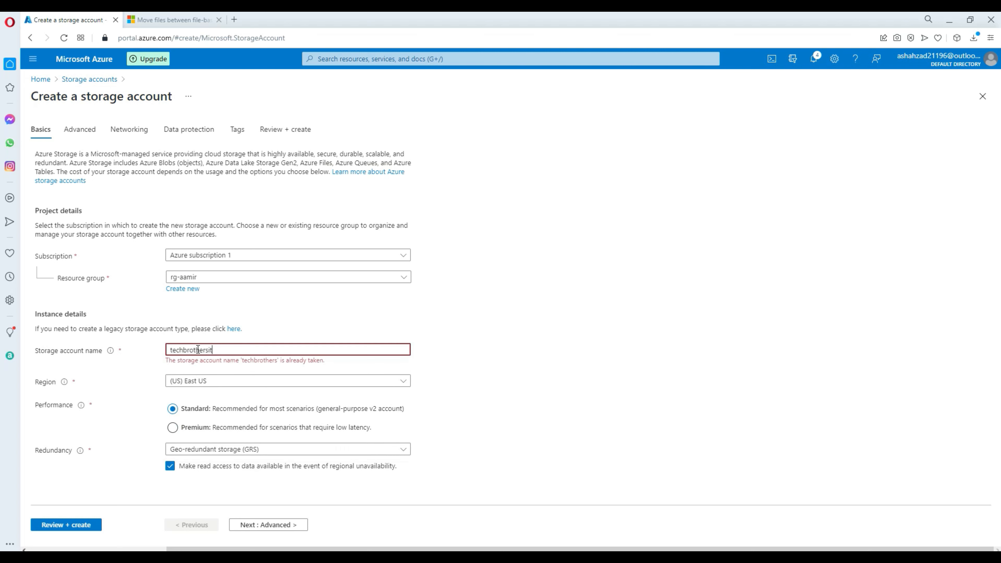
pyautogui.write('-sr')
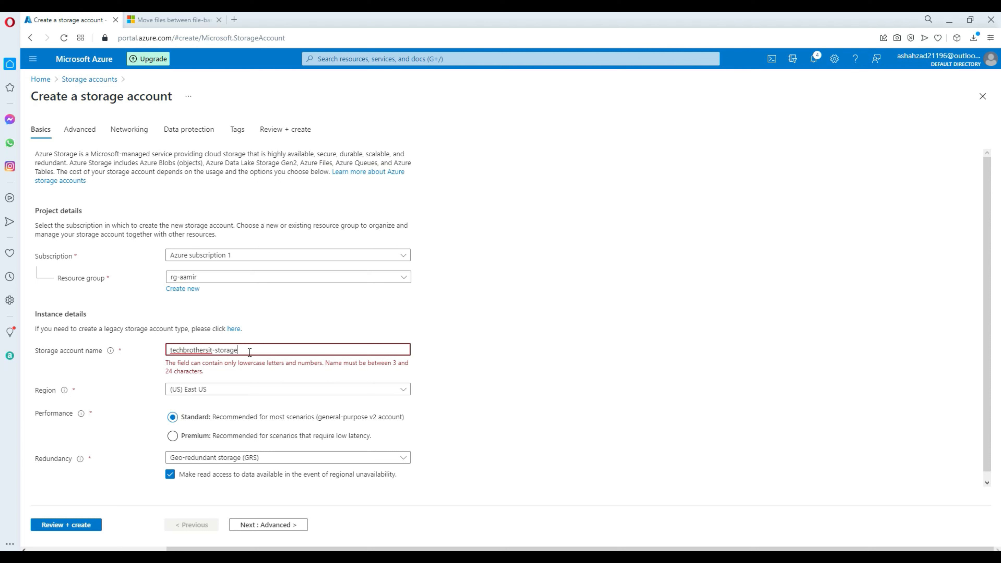
pyautogui.click(496, 330)
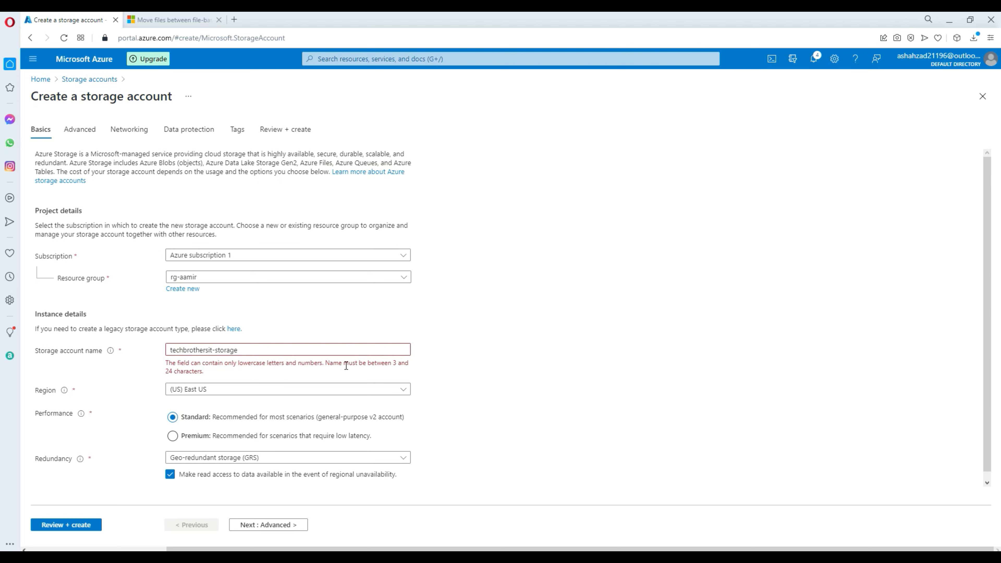
# - Try the shorter storage account name techbrothersit-stg
pyautogui.click(219, 350)
pyautogui.moveTo(215, 350); pyautogui.dragTo(237, 351)
pyautogui.write('st')
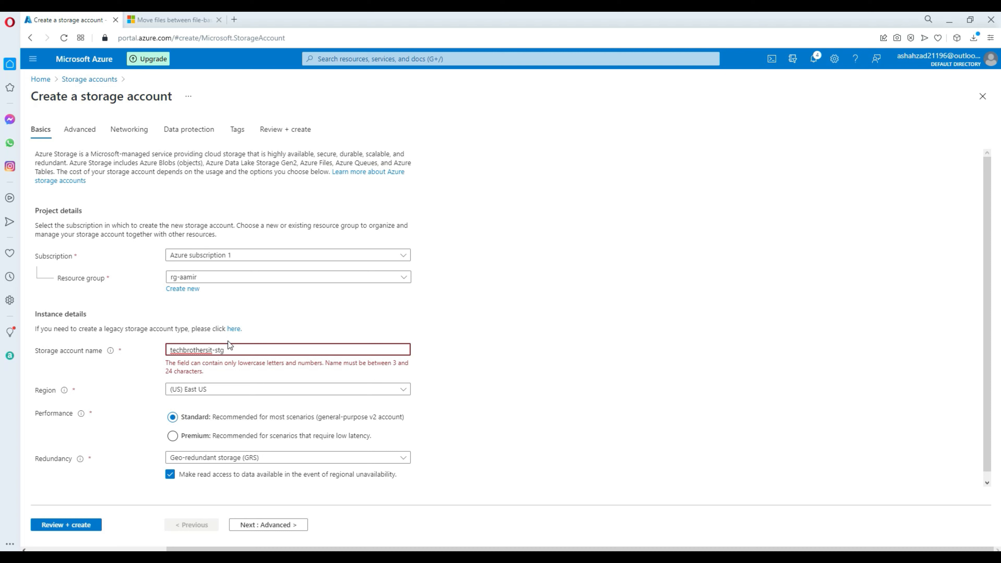
# - Try to shorten the storage account name to tb-storage
pyautogui.click(213, 350)
pyautogui.press('BackSpace')
pyautogui.press('BackSpace')
pyautogui.press('BackSpace')
pyautogui.press('BackSpace')
pyautogui.press('BackSpace')
pyautogui.press('BackSpace')
pyautogui.press('BackSpace')
pyautogui.press('BackSpace')
pyautogui.press('BackSpace')
pyautogui.write('b')
pyautogui.click(285, 334)
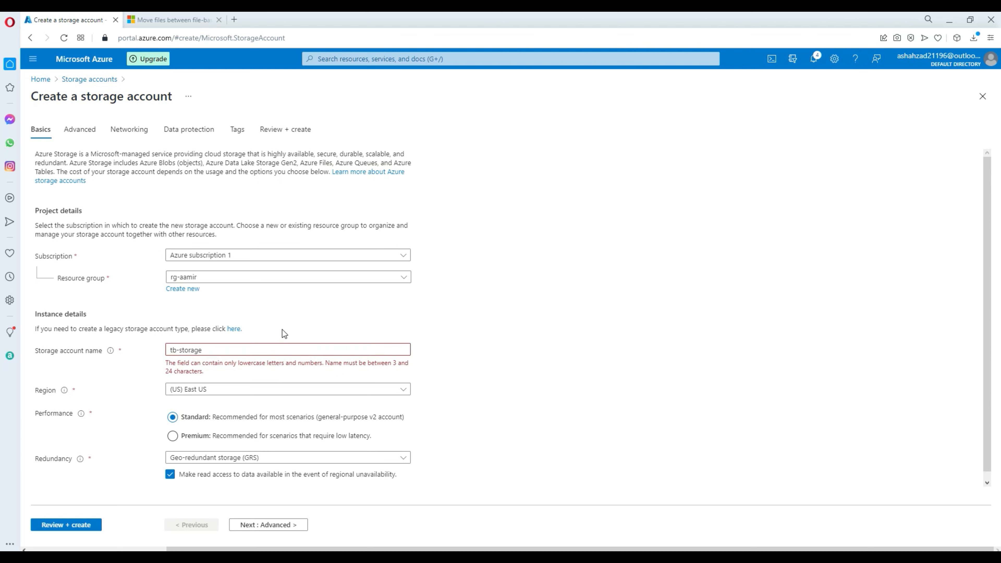
# - Try the storage account name without its hyphen, as tbstorage
pyautogui.click(180, 350)
pyautogui.press('BackSpace')
pyautogui.click(328, 310)
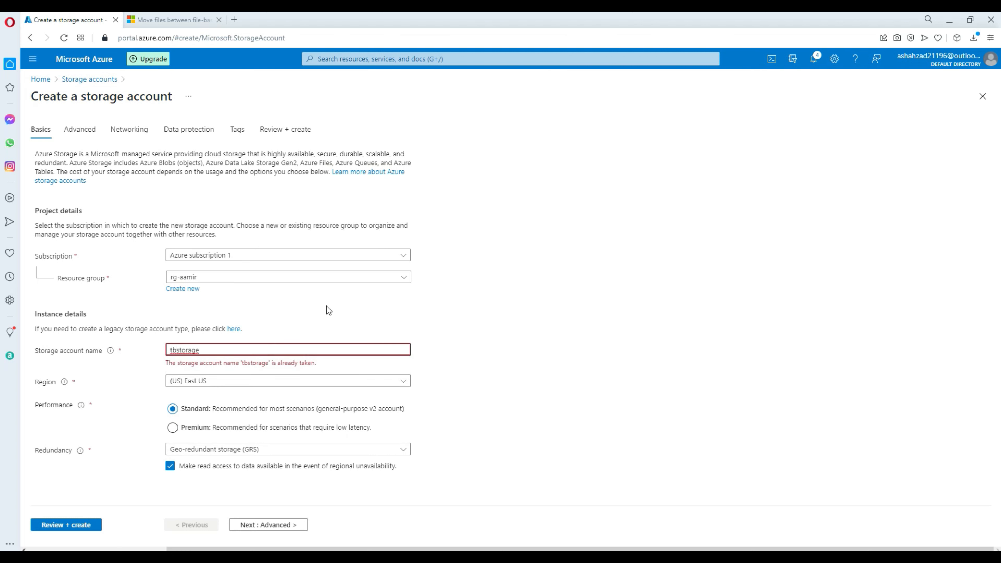
pyautogui.click(214, 350)
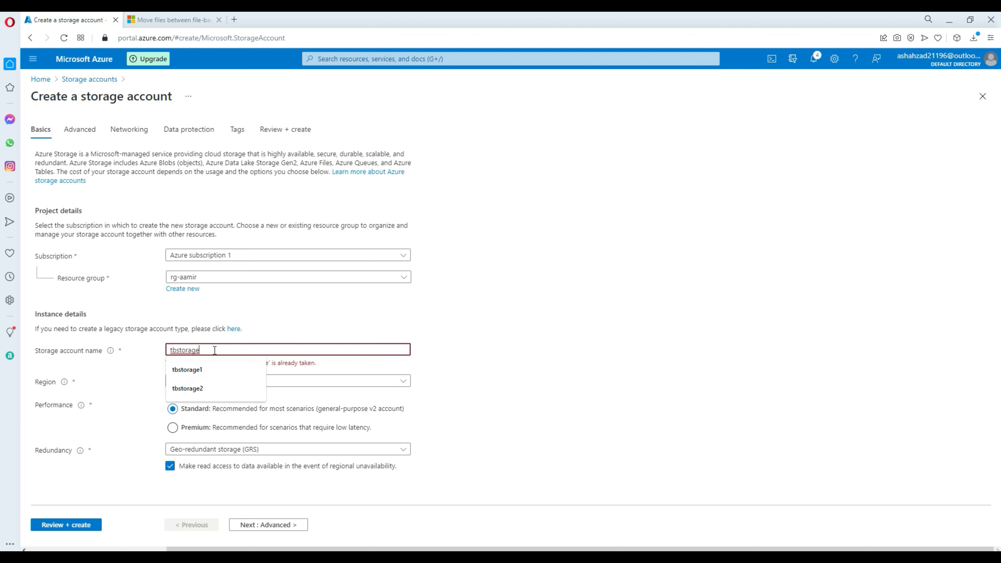
pyautogui.click(301, 332)
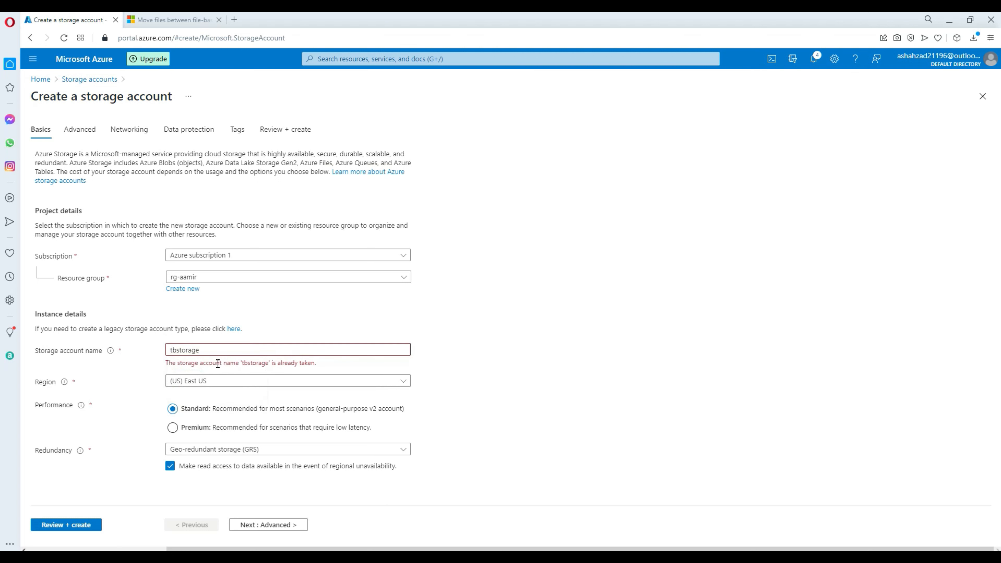
# - Change the storage account name to techbrotherstorage
pyautogui.click(178, 350)
pyautogui.press('Delete')
pyautogui.write('e')
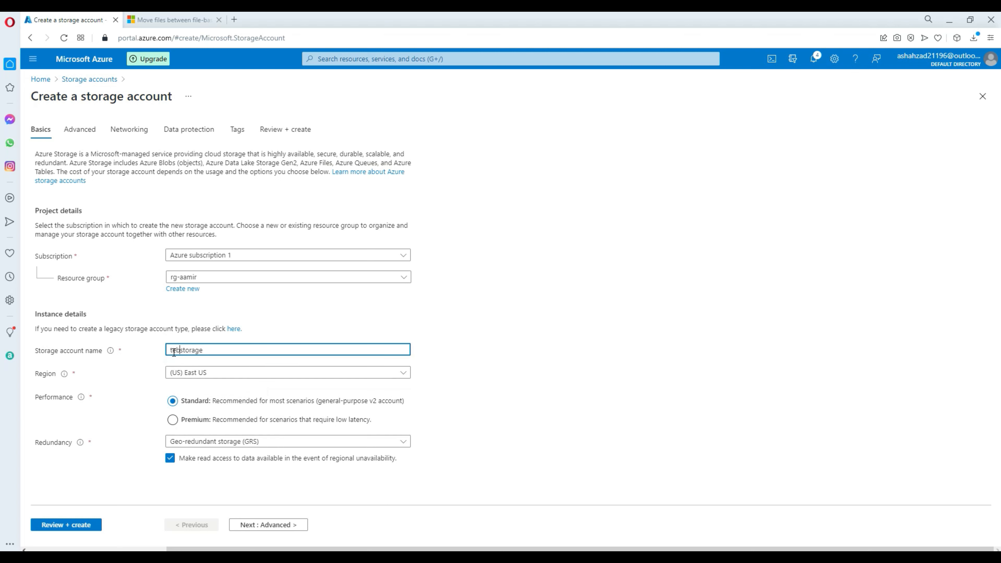
pyautogui.write('chbrother')
pyautogui.click(126, 412)
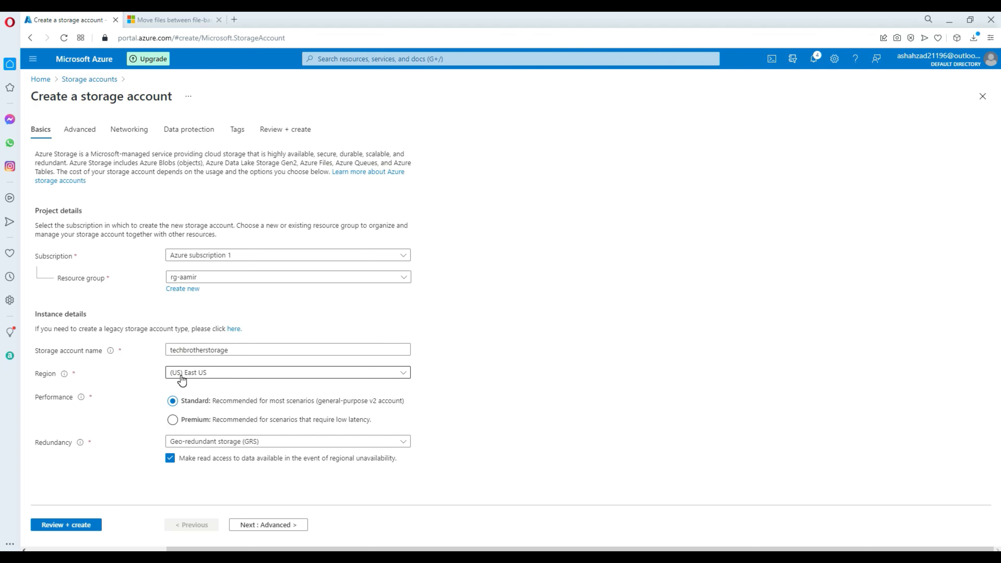
# - Set the storage account's region to (US) East US 2, then validate and create the account
pyautogui.click(197, 379)
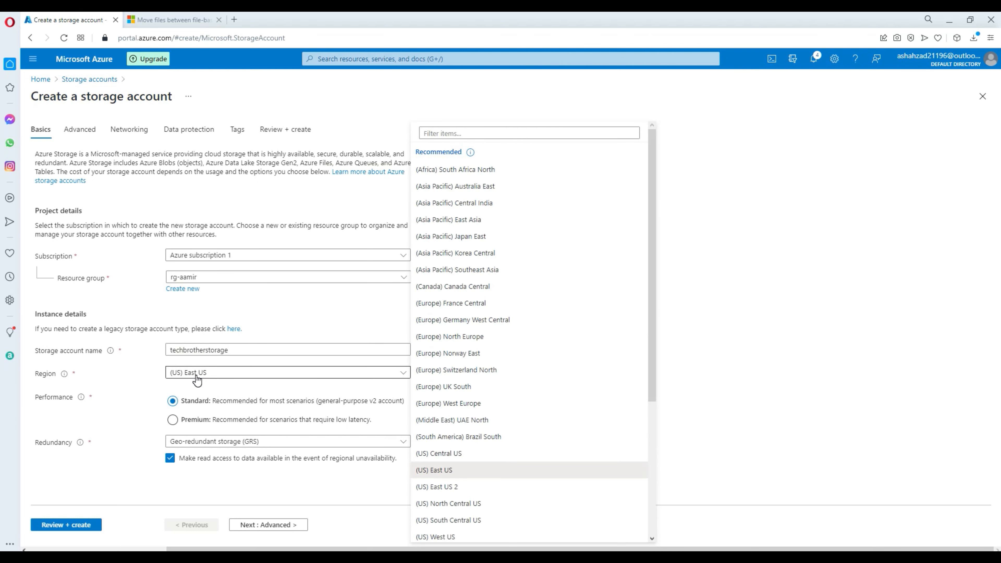
pyautogui.click(446, 488)
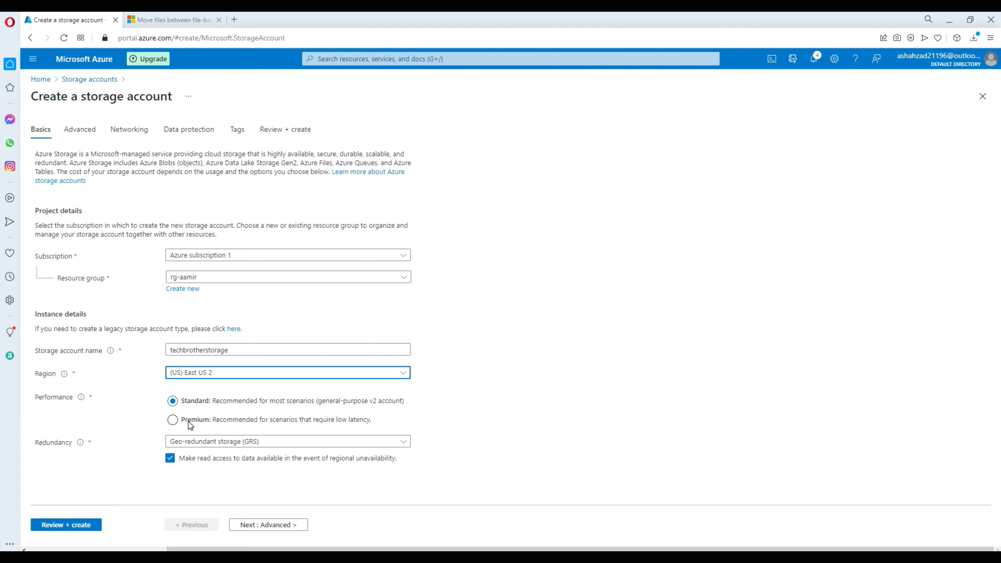
pyautogui.click(67, 525)
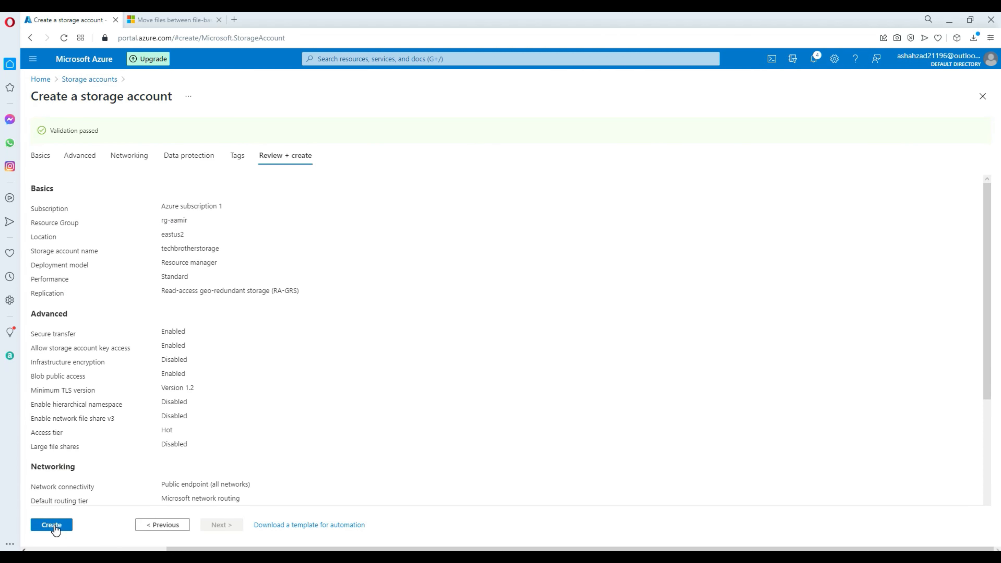
pyautogui.click(56, 527)
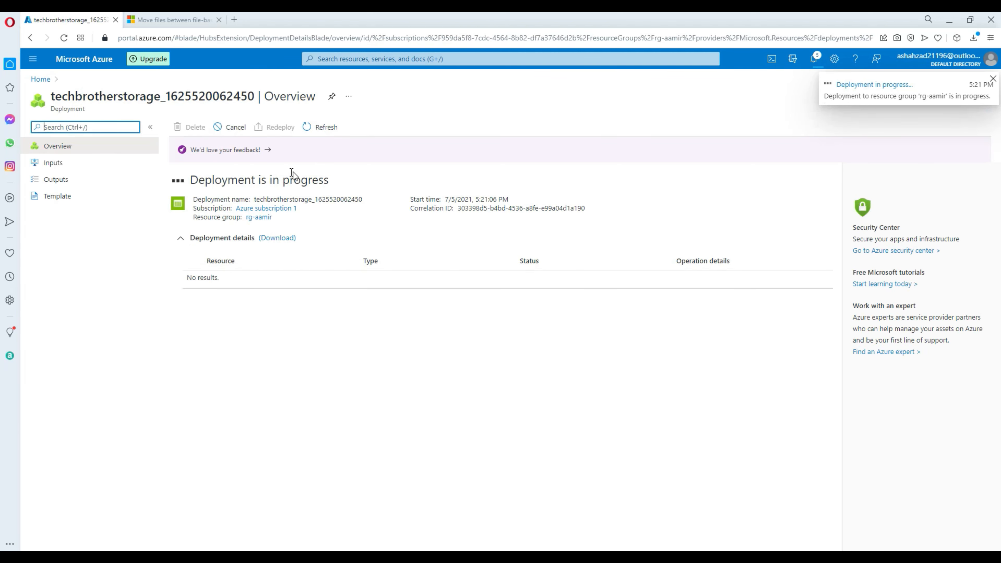
pyautogui.moveTo(194, 180); pyautogui.dragTo(335, 189)
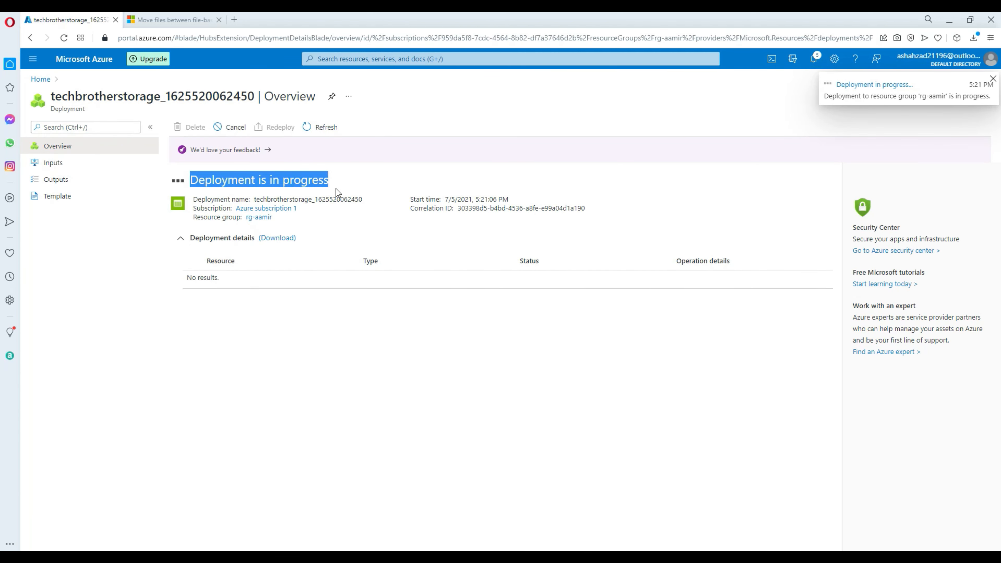
# - Return to a refreshed portal home page and check the storage deployment's status in the notifications
pyautogui.click(45, 80)
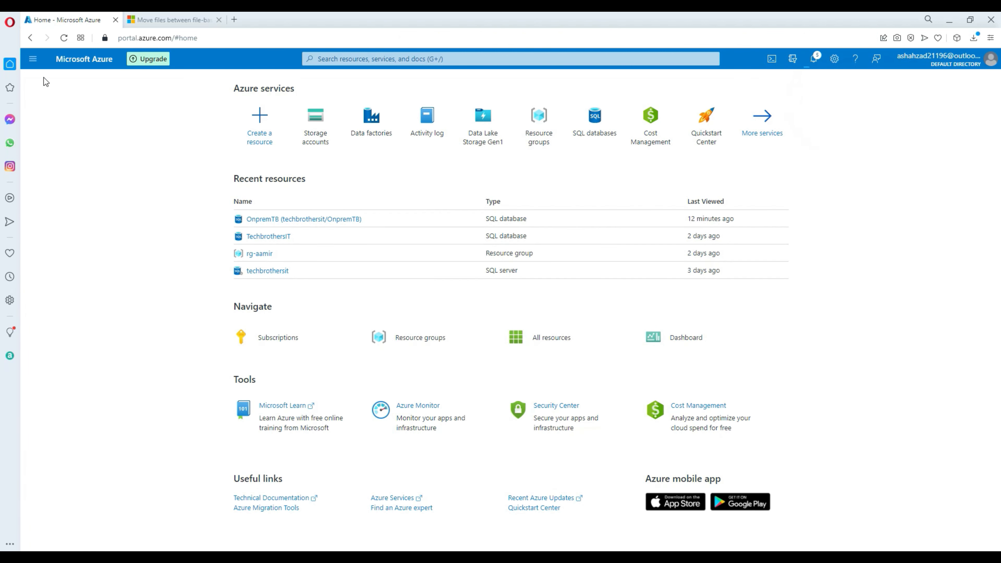
pyautogui.click(63, 38)
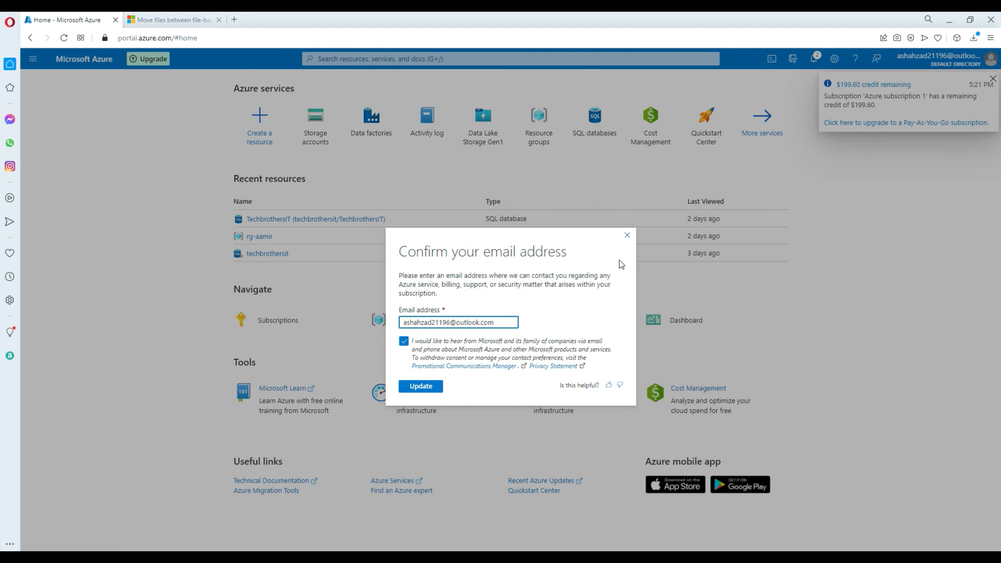
pyautogui.click(627, 236)
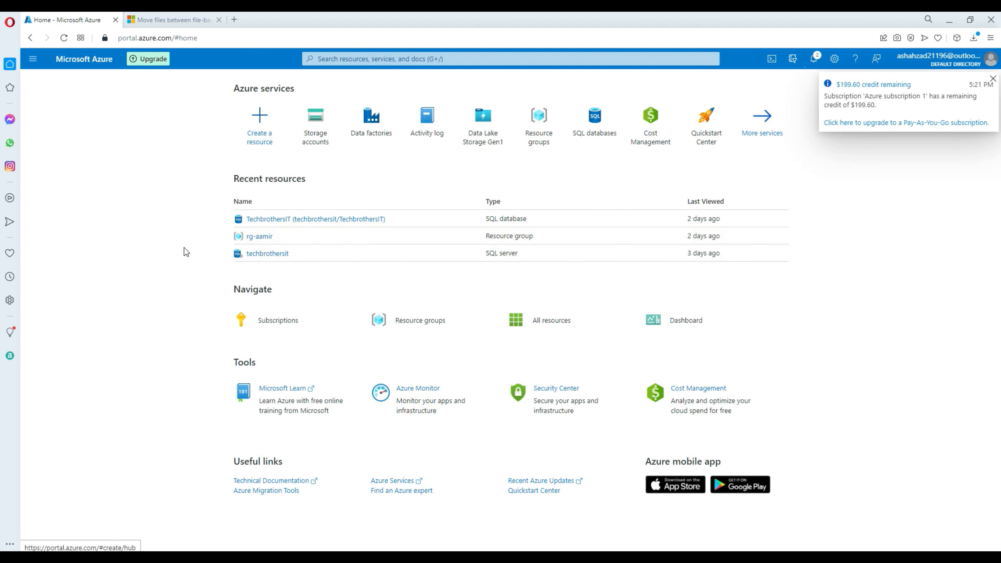
pyautogui.click(816, 60)
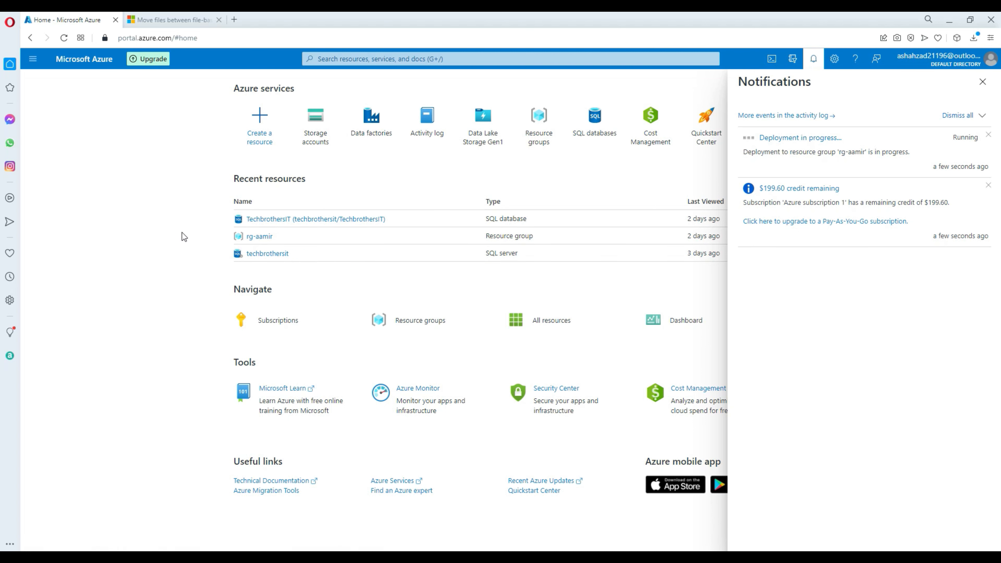
pyautogui.click(983, 81)
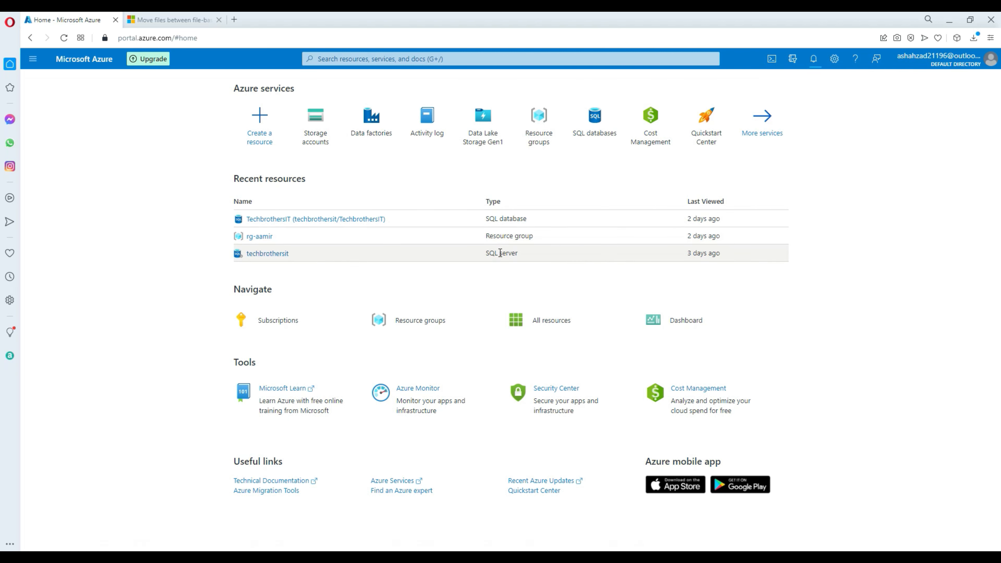
# - Open the TechbrothersIT database on the techbrothersit SQL server and copy its server name
pyautogui.click(273, 254)
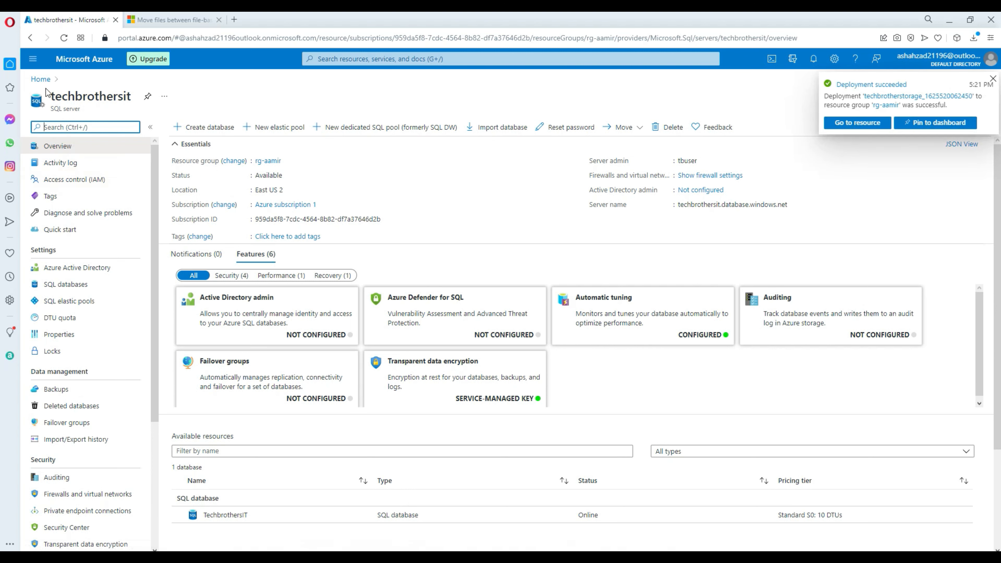
pyautogui.click(73, 285)
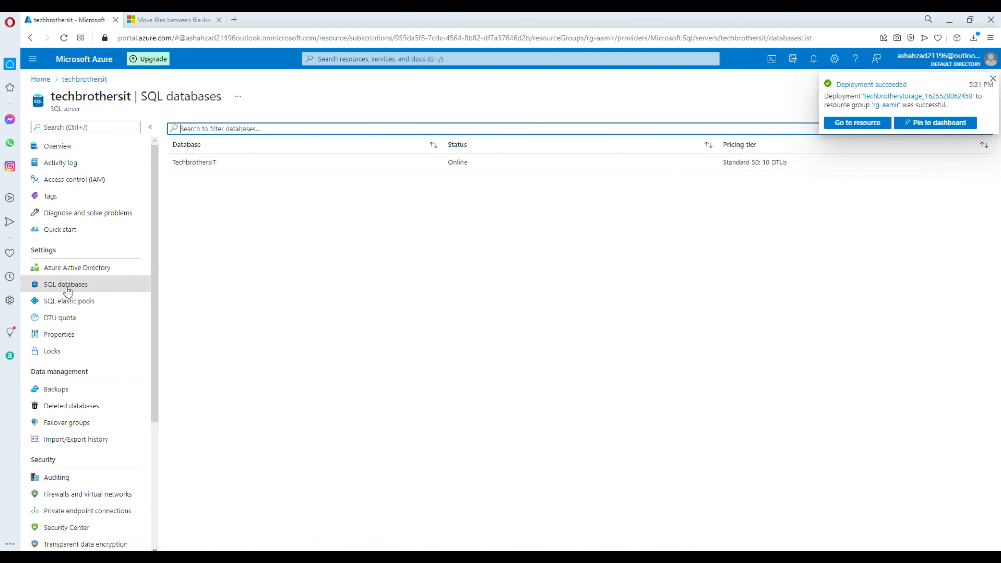
pyautogui.click(214, 163)
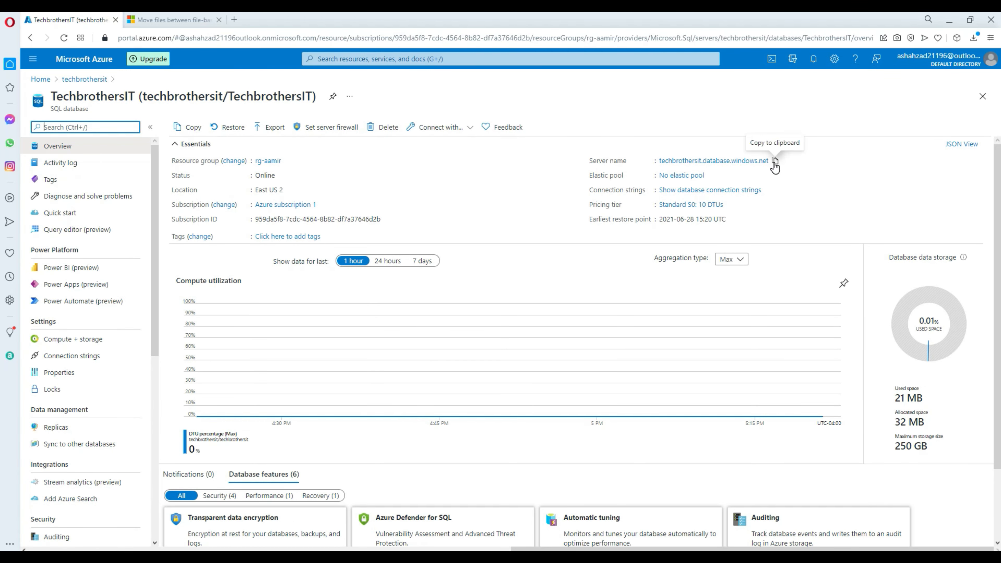
pyautogui.click(774, 162)
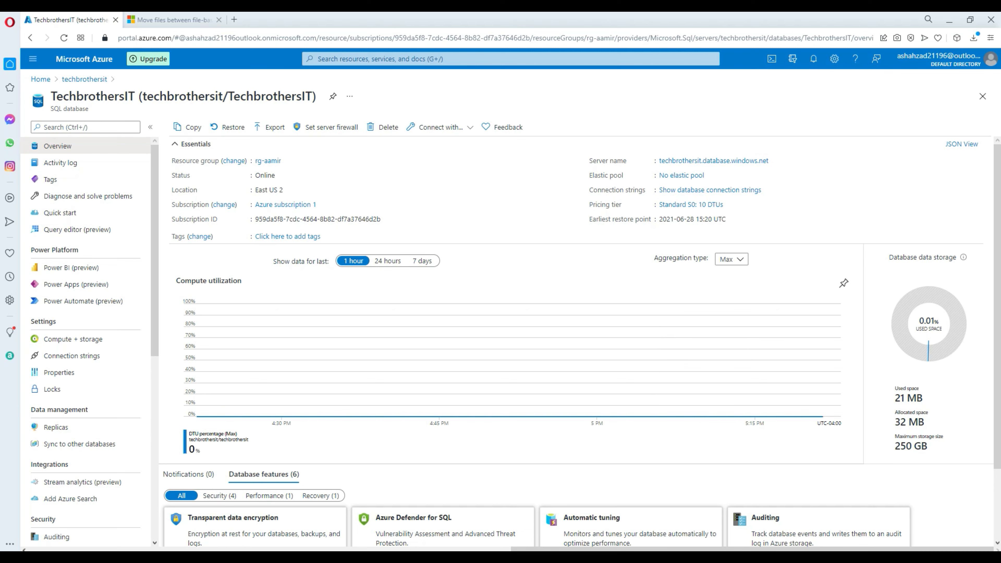
# - Switch to SQL Server Management Studio and disconnect the techbrothersit.database.windows.net server
pyautogui.click(587, 558)
pyautogui.click(47, 101)
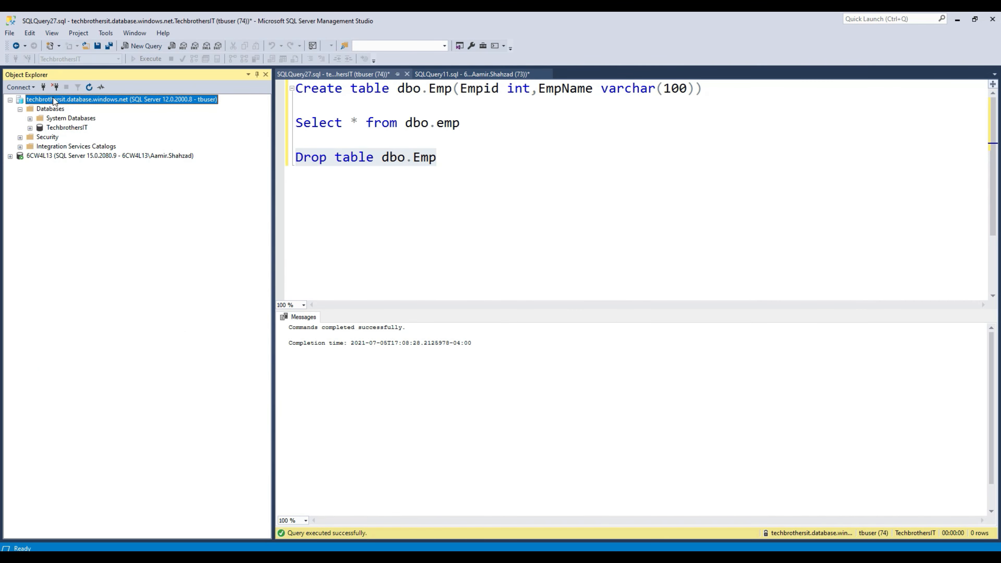
pyautogui.click(55, 87)
# - Connect to the database engine at techbrothersit.database.windows.net using SQL Server Authentication, login tbuser and the account password
pyautogui.click(27, 87)
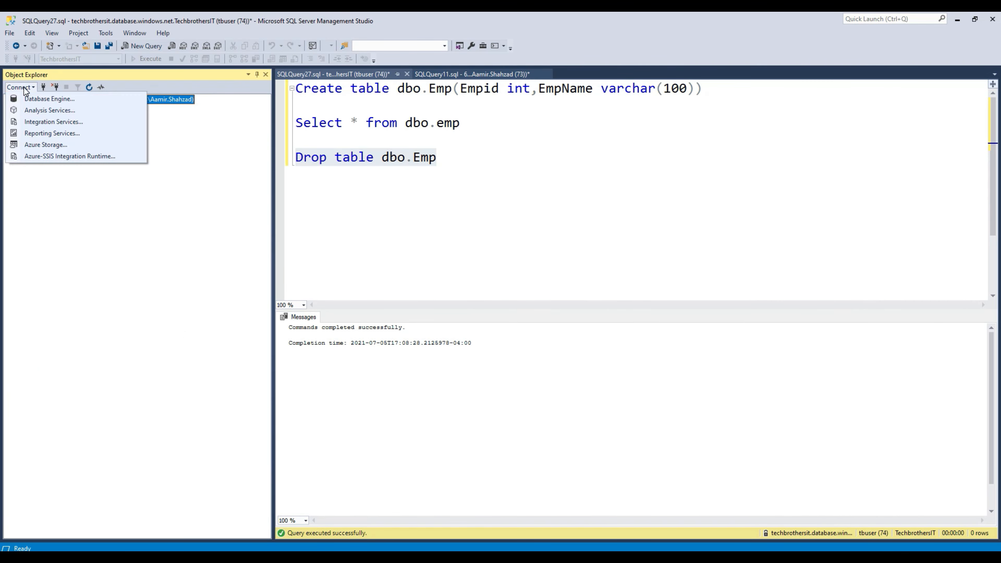
pyautogui.click(33, 100)
pyautogui.moveTo(565, 222); pyautogui.dragTo(338, 230)
pyautogui.hotkey('ctrl', 'v')
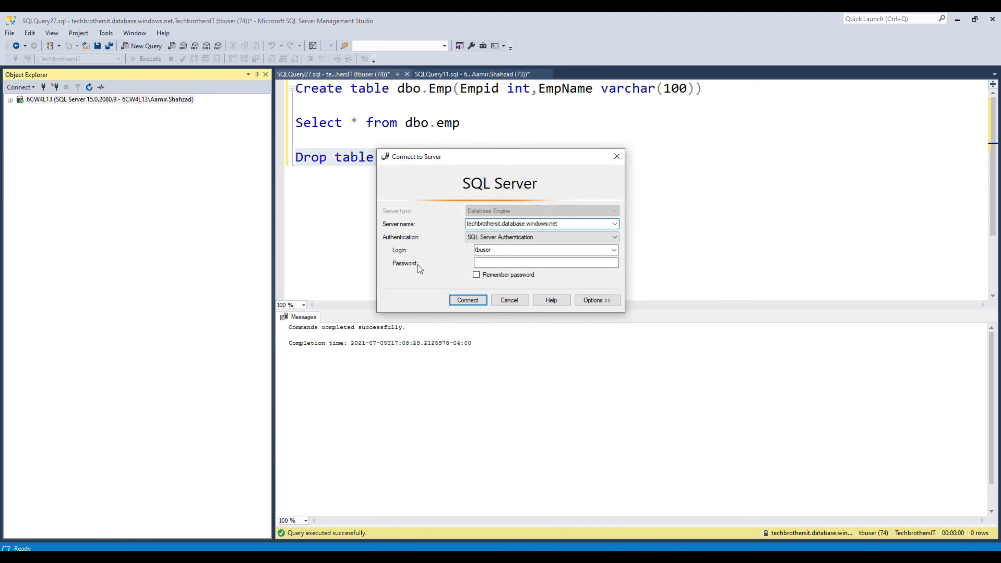
pyautogui.doubleClick(502, 249)
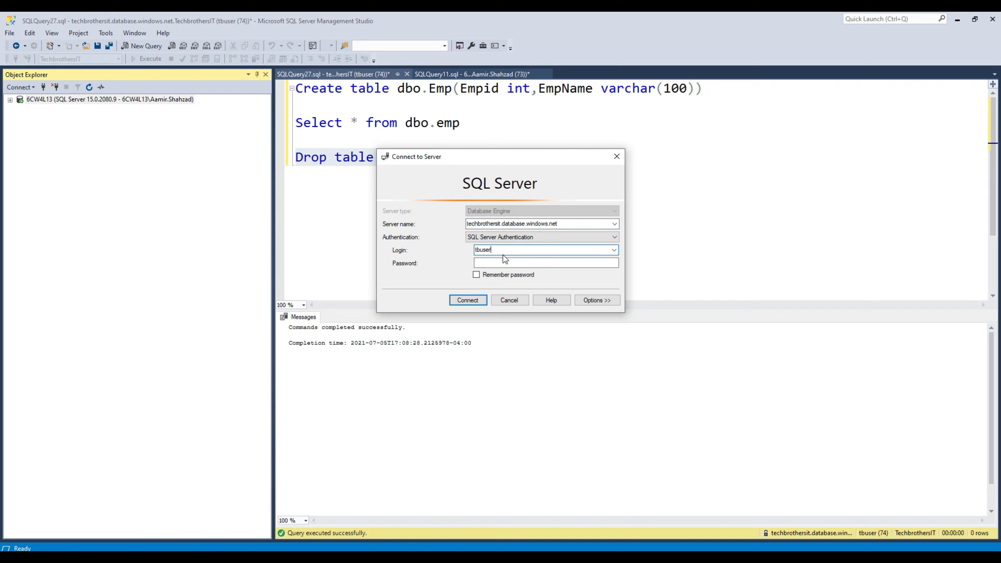
pyautogui.press('Tab')
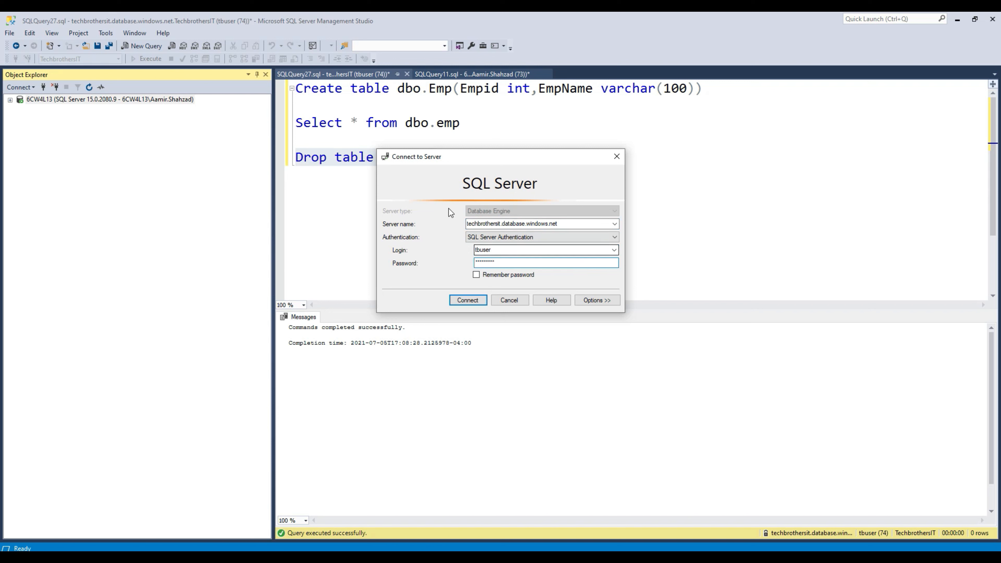
pyautogui.click(538, 224)
pyautogui.moveTo(559, 224); pyautogui.dragTo(467, 227)
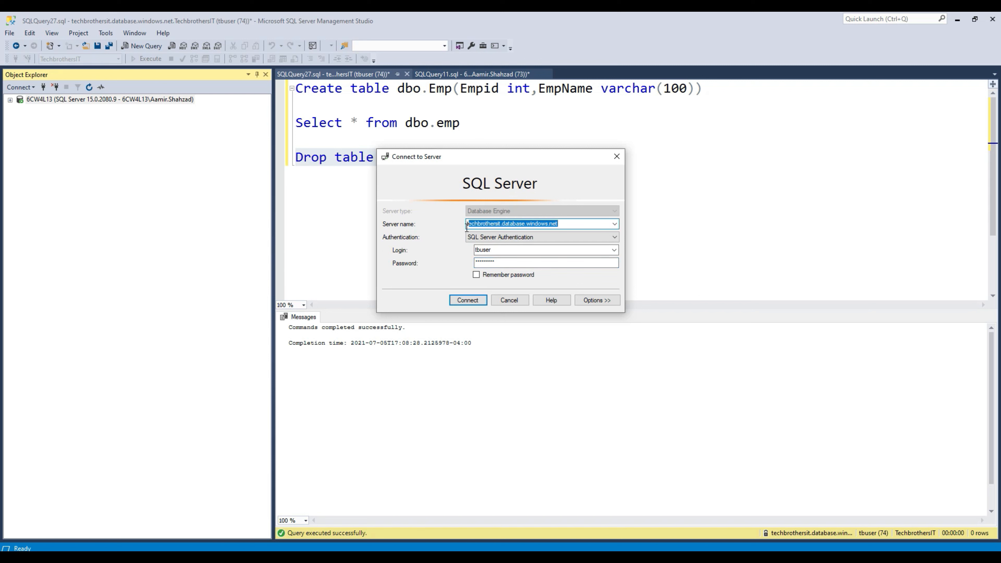
pyautogui.click(467, 300)
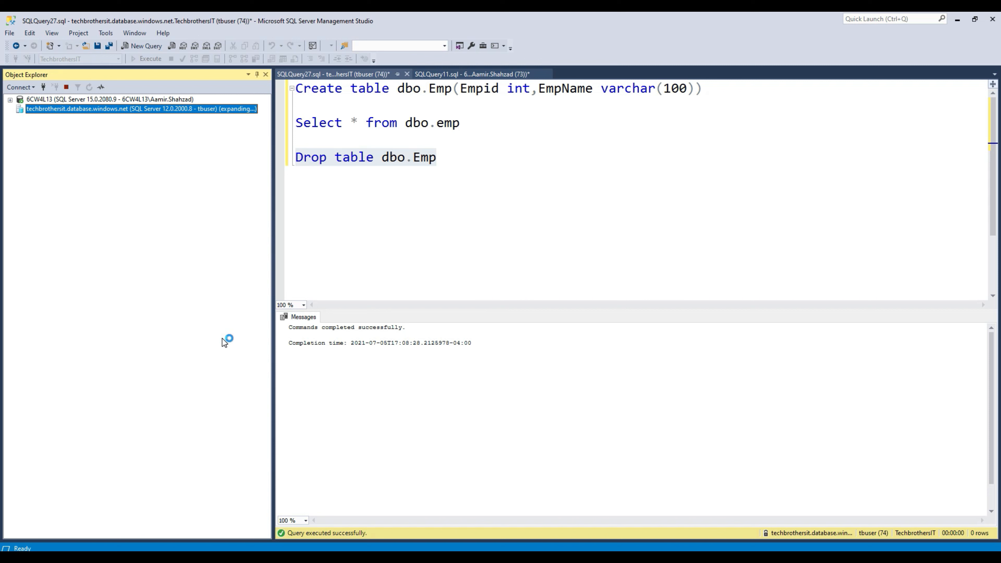
# - Expand the connected Azure server's databases and the TechbrothersIT database to show its object folders
pyautogui.click(20, 118)
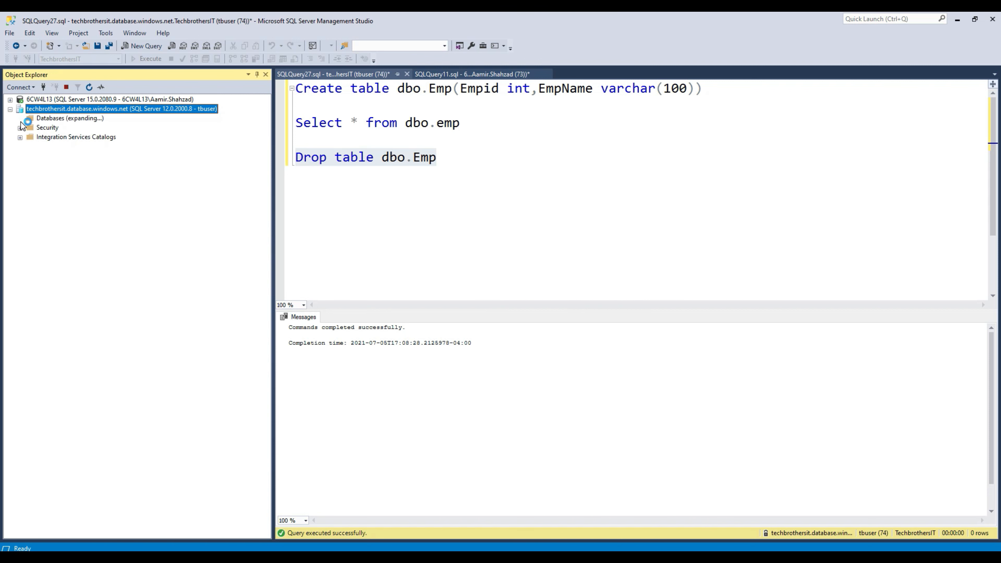
pyautogui.click(67, 138)
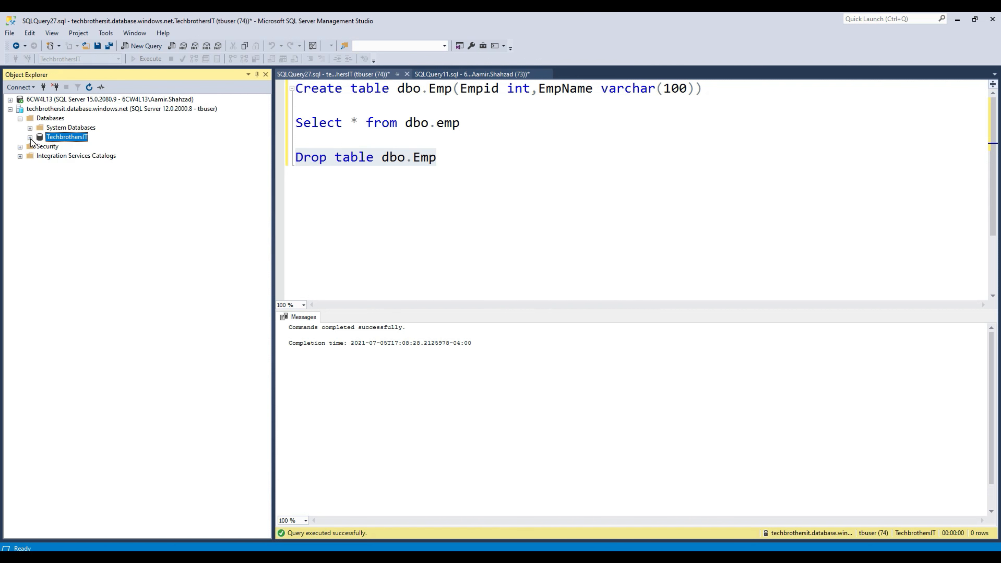
pyautogui.click(30, 138)
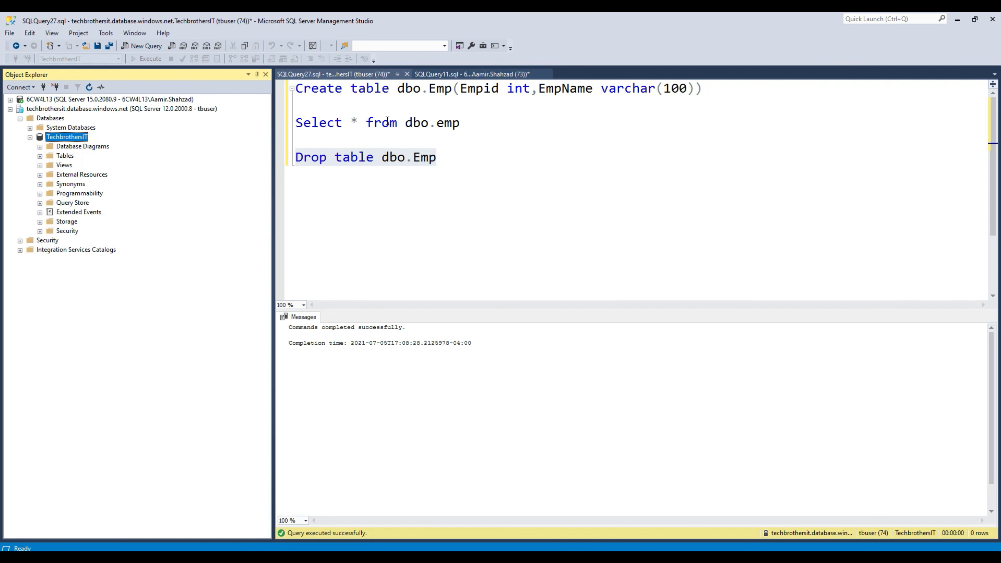
# - Open a new query on the TechbrothersIT database and copy the Create, Select and Drop statements for dbo.Emp into it from the existing query
pyautogui.click(391, 110)
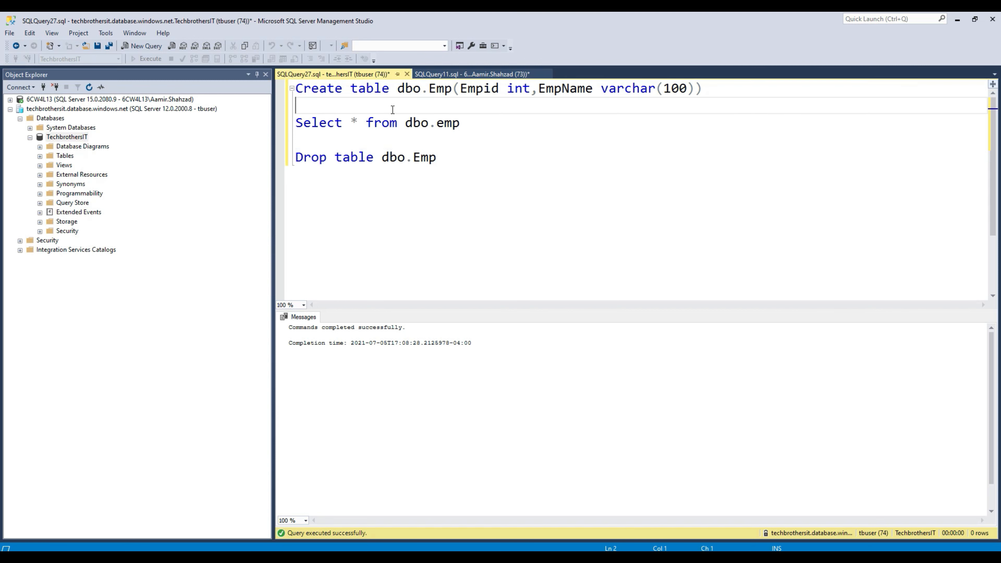
pyautogui.moveTo(462, 160); pyautogui.dragTo(296, 88)
pyautogui.click(93, 138)
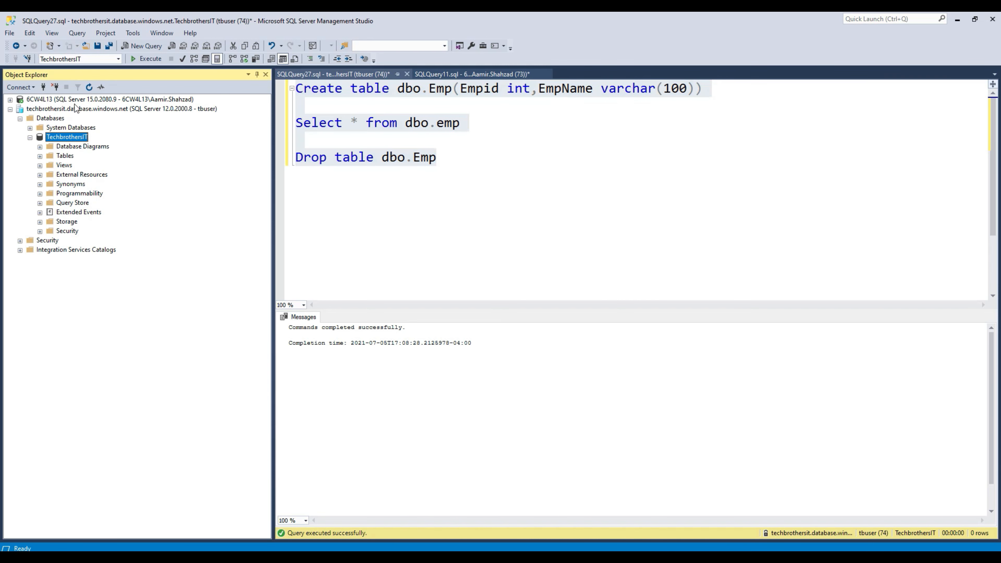
pyautogui.click(142, 46)
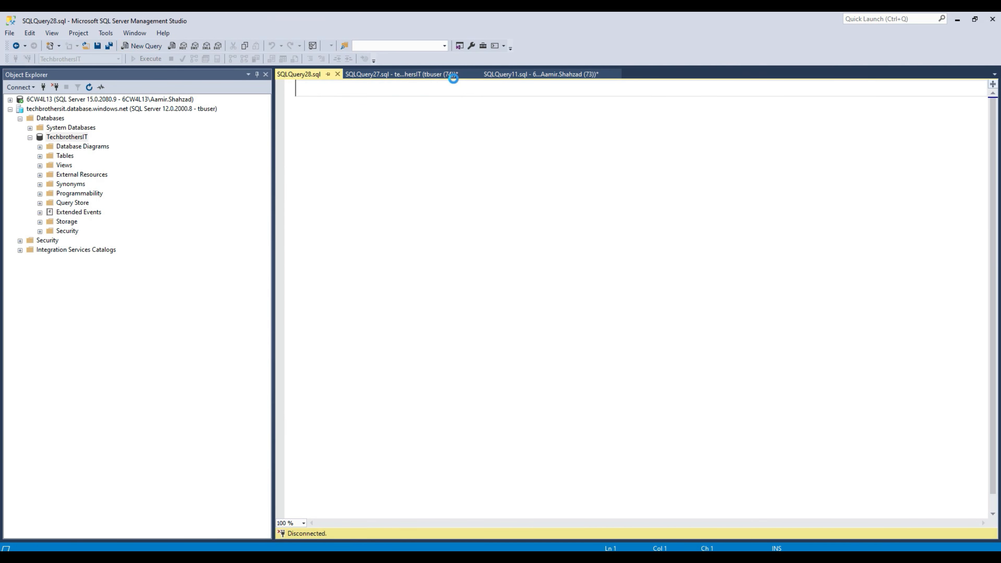
pyautogui.click(446, 74)
pyautogui.click(461, 136)
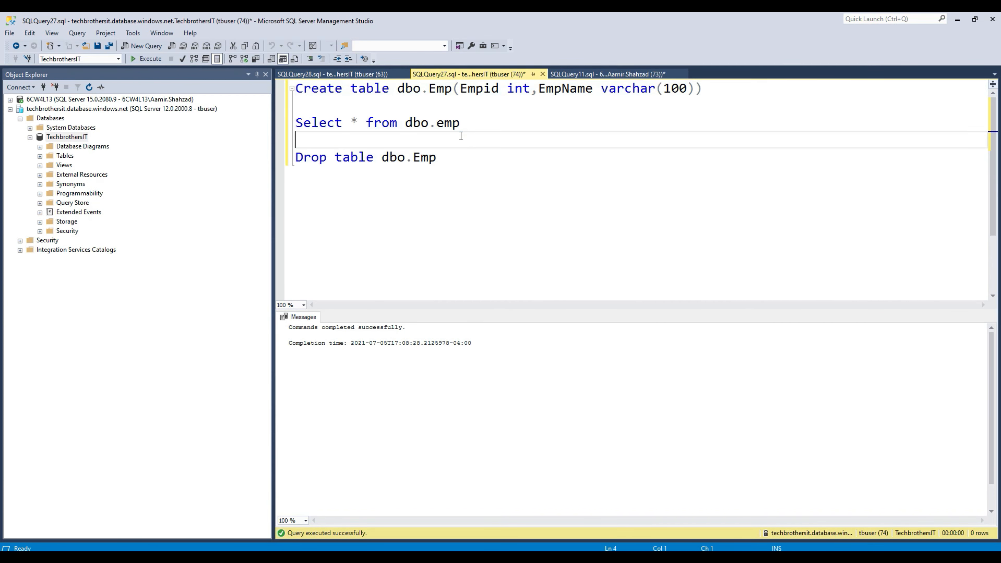
pyautogui.hotkey('ctrl', 'a')
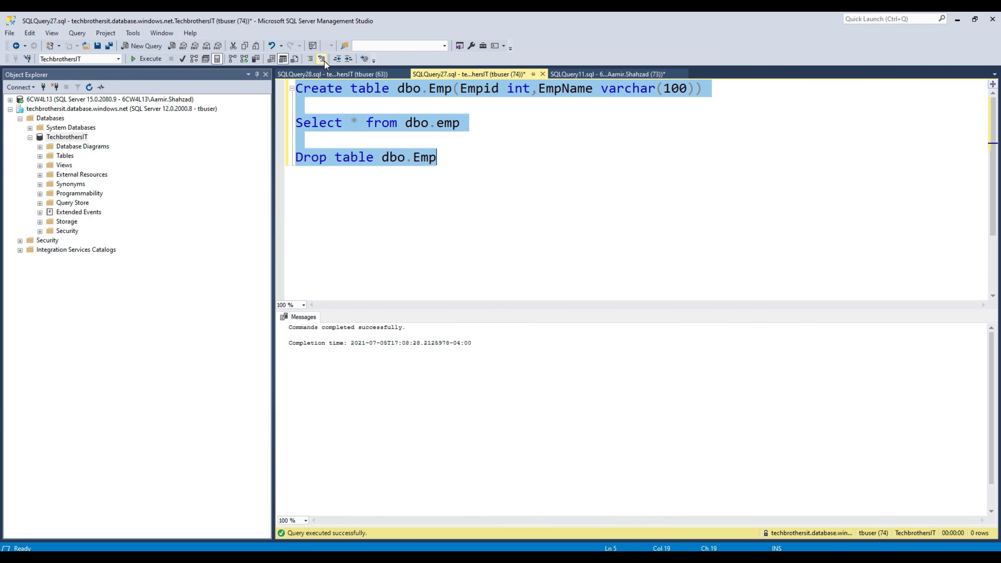
pyautogui.hotkey('ctrl', 'c')
pyautogui.click(325, 72)
pyautogui.hotkey('ctrl', 'v')
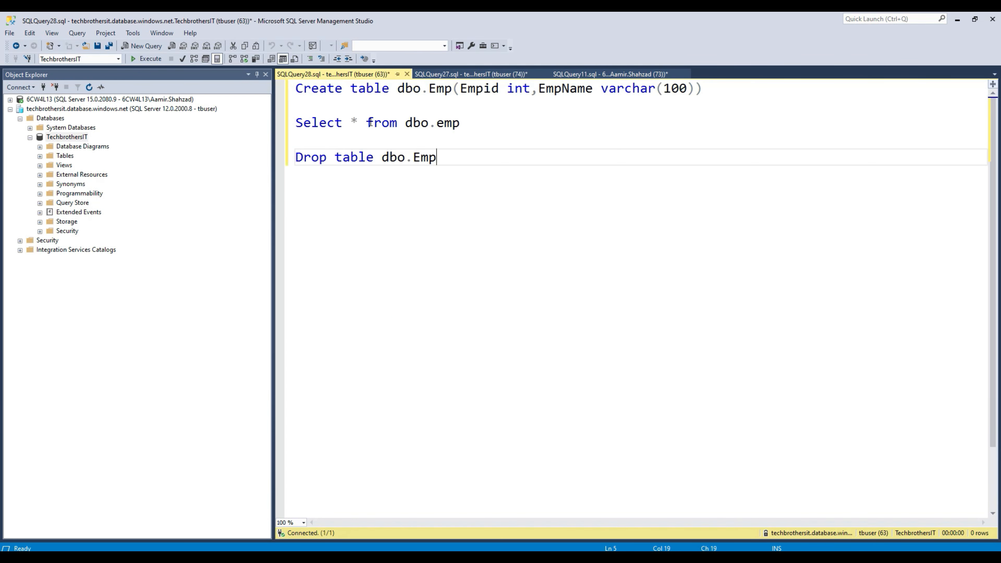
# - Execute only the Create table statement for dbo.Emp with columns Empid int and EmpName varchar(100)
pyautogui.moveTo(397, 88); pyautogui.dragTo(453, 88)
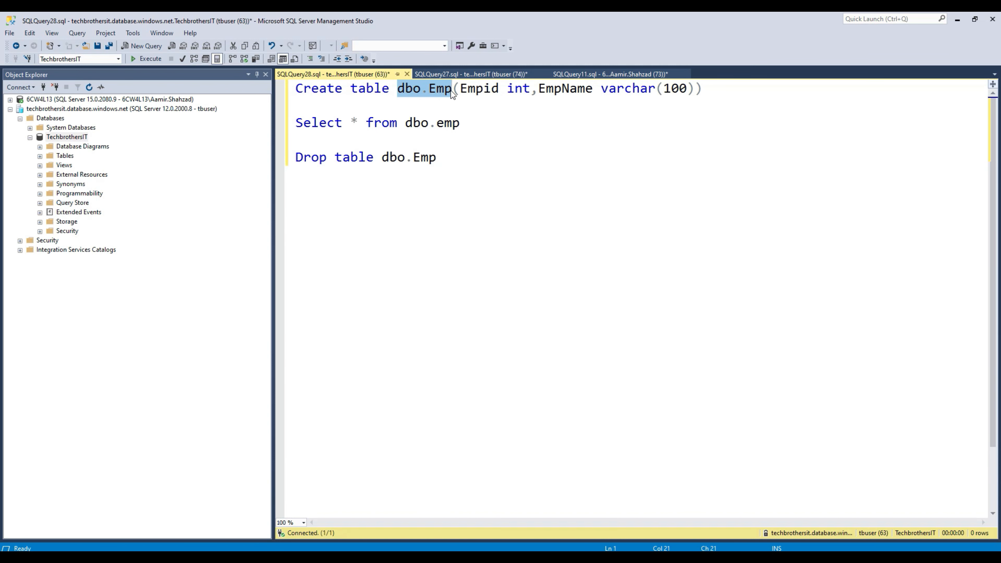
pyautogui.doubleClick(479, 90)
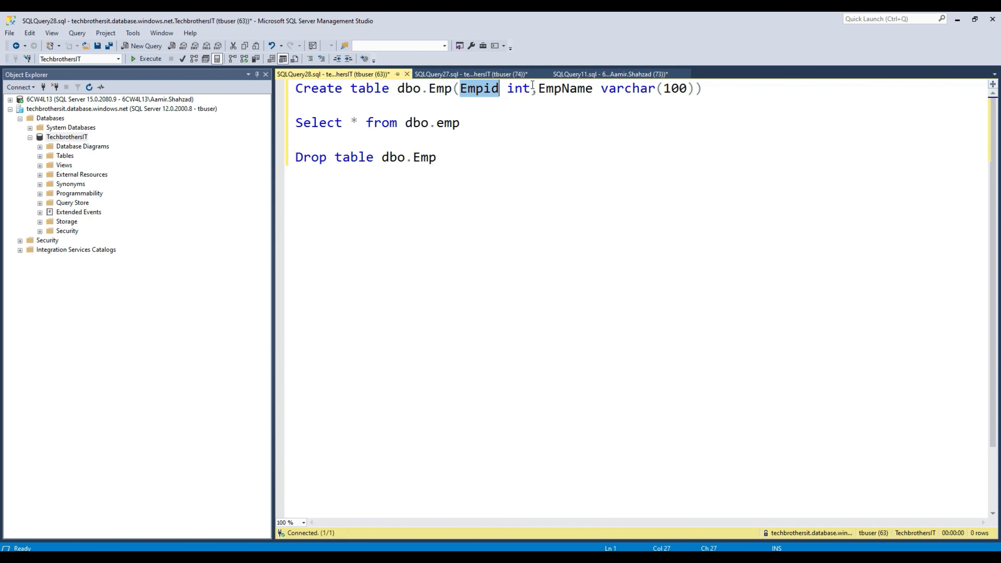
pyautogui.click(564, 90)
pyautogui.doubleClick(565, 90)
pyautogui.doubleClick(489, 92)
pyautogui.doubleClick(550, 89)
pyautogui.click(633, 97)
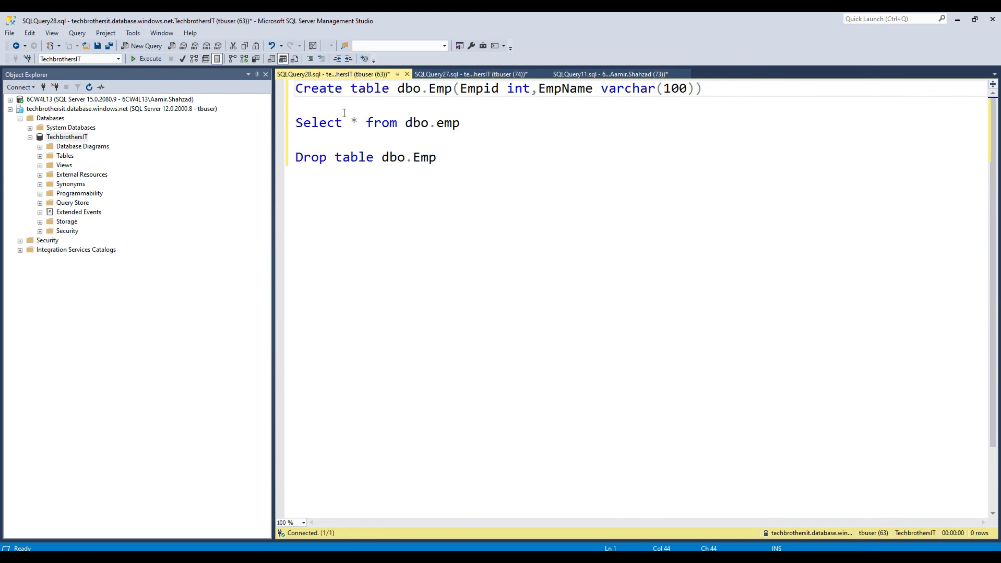
pyautogui.click(522, 92)
pyautogui.moveTo(335, 110); pyautogui.dragTo(280, 90)
pyautogui.click(141, 58)
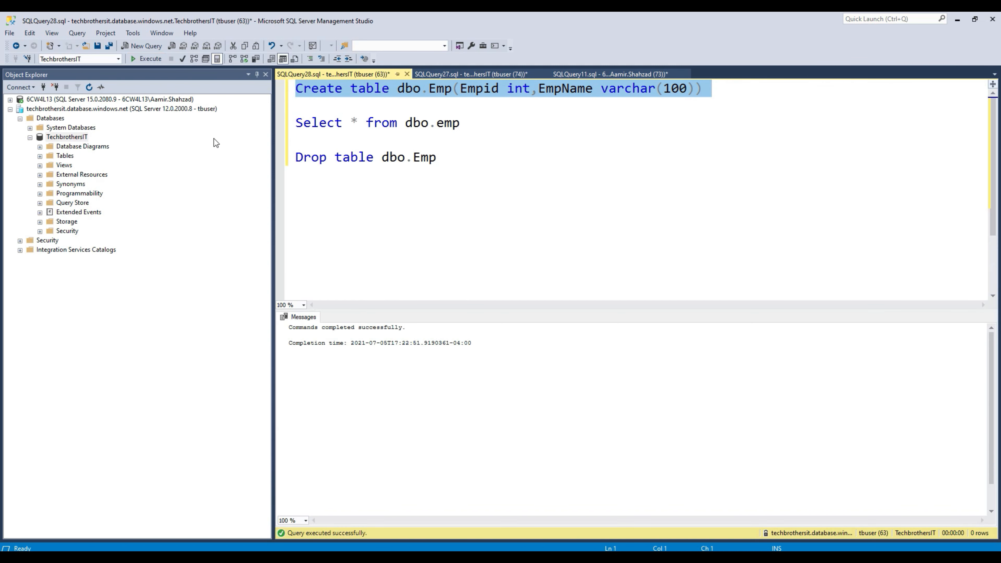
# - Run only the Select * from dbo.emp statement to check the table's contents
pyautogui.click(347, 125)
pyautogui.moveTo(480, 118); pyautogui.dragTo(256, 128)
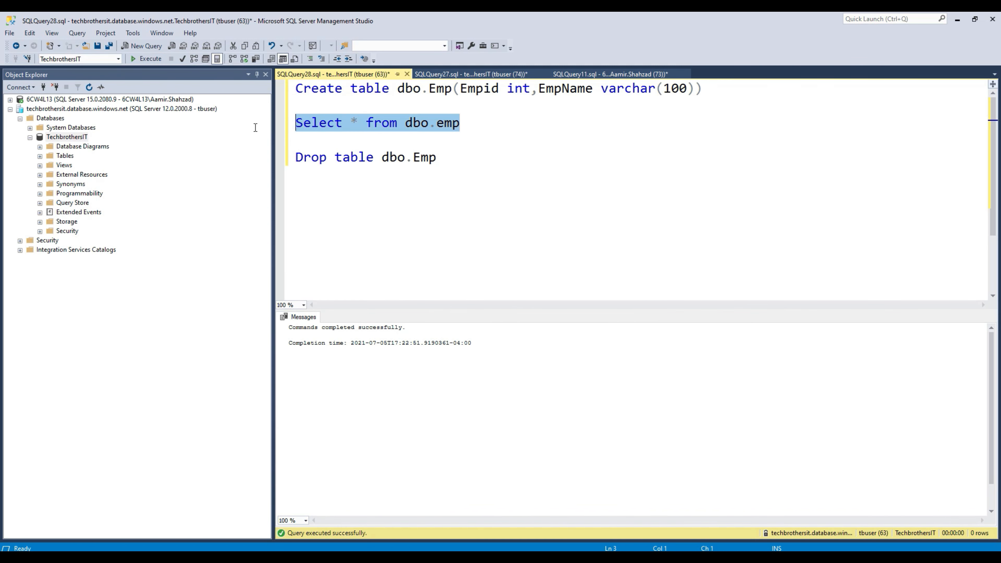
pyautogui.click(155, 63)
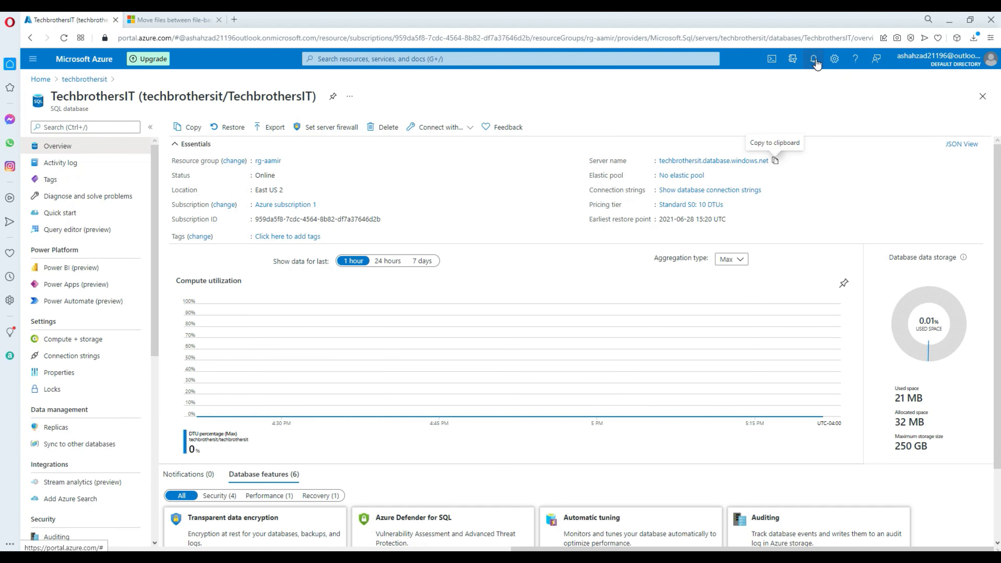
# - Switch to the Azure portal, refresh its home page and open the techbrotherstorage storage account from its resource group
pyautogui.click(815, 60)
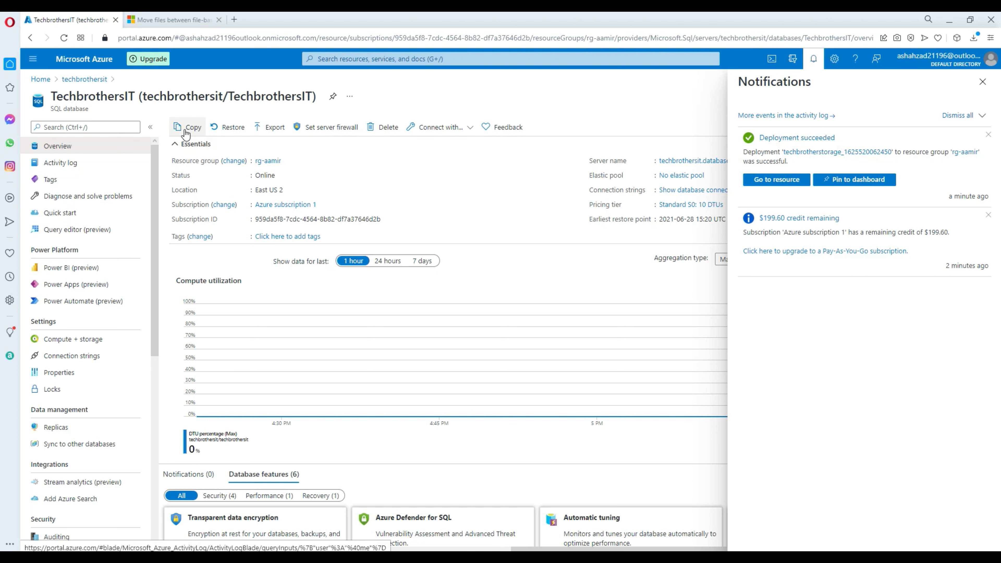
pyautogui.click(39, 78)
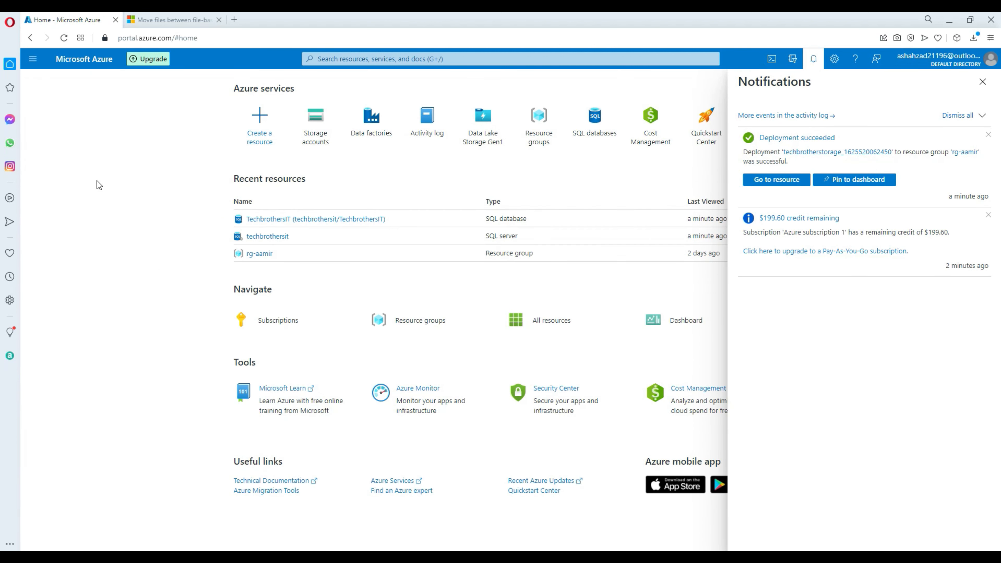
pyautogui.click(983, 81)
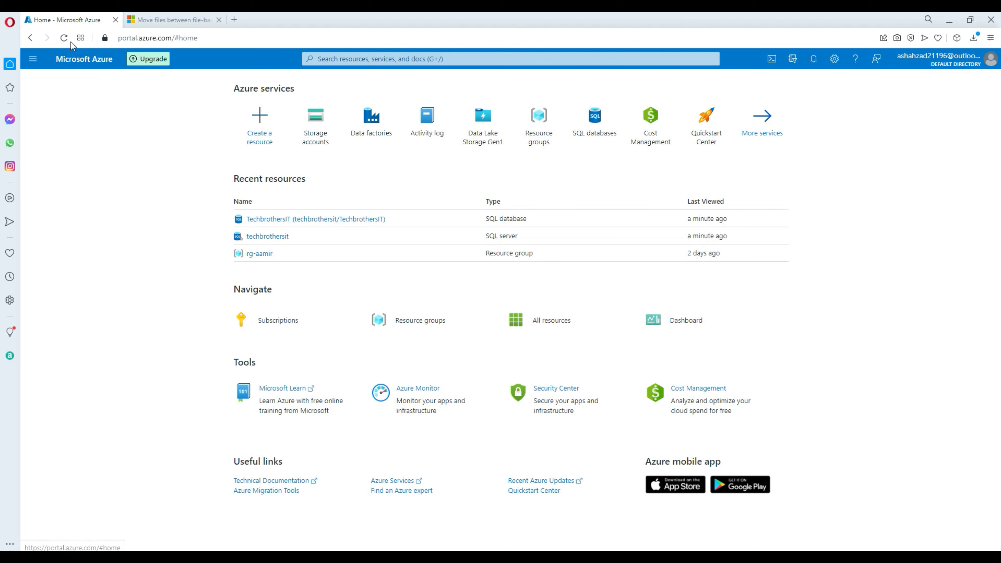
pyautogui.click(64, 38)
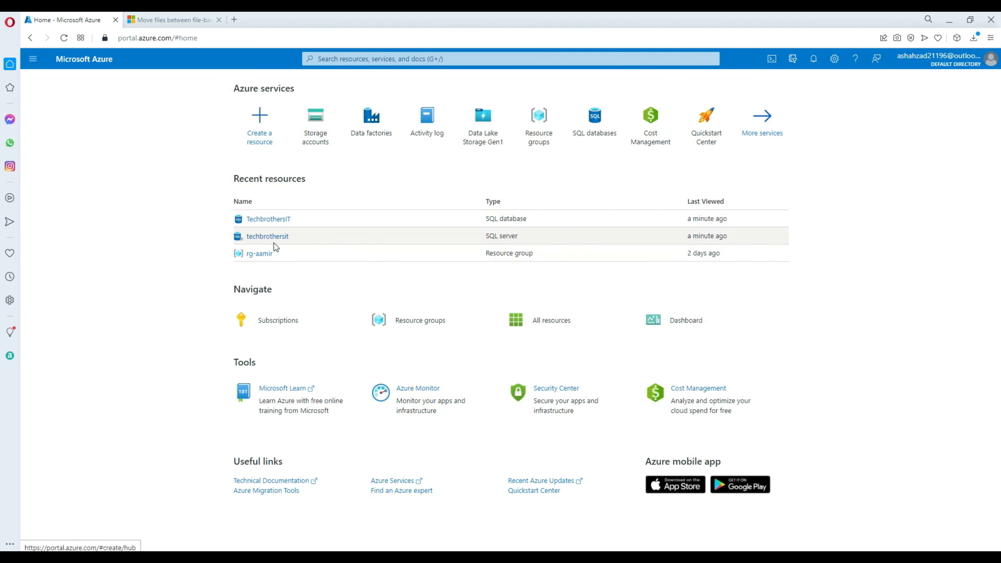
pyautogui.click(263, 253)
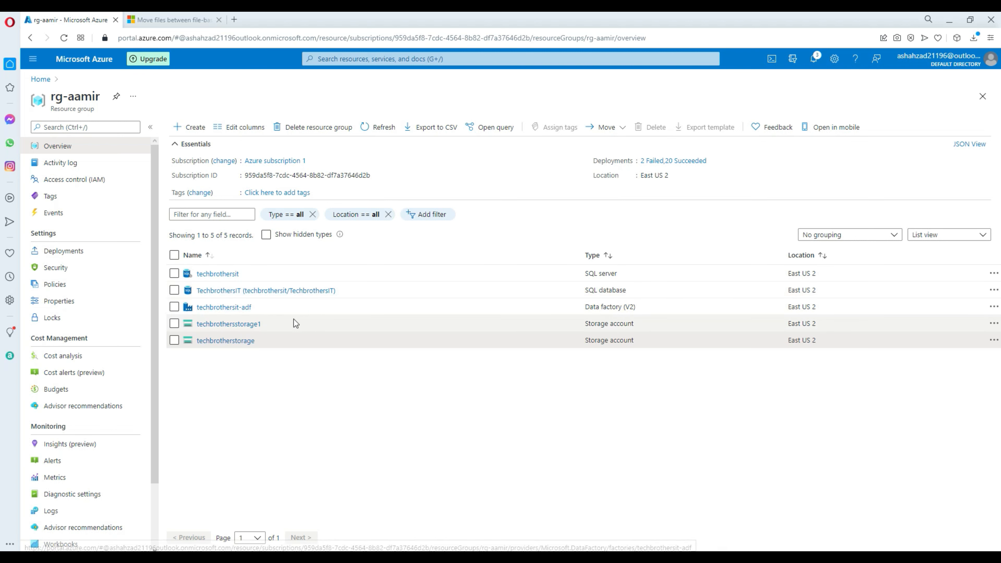
pyautogui.click(219, 341)
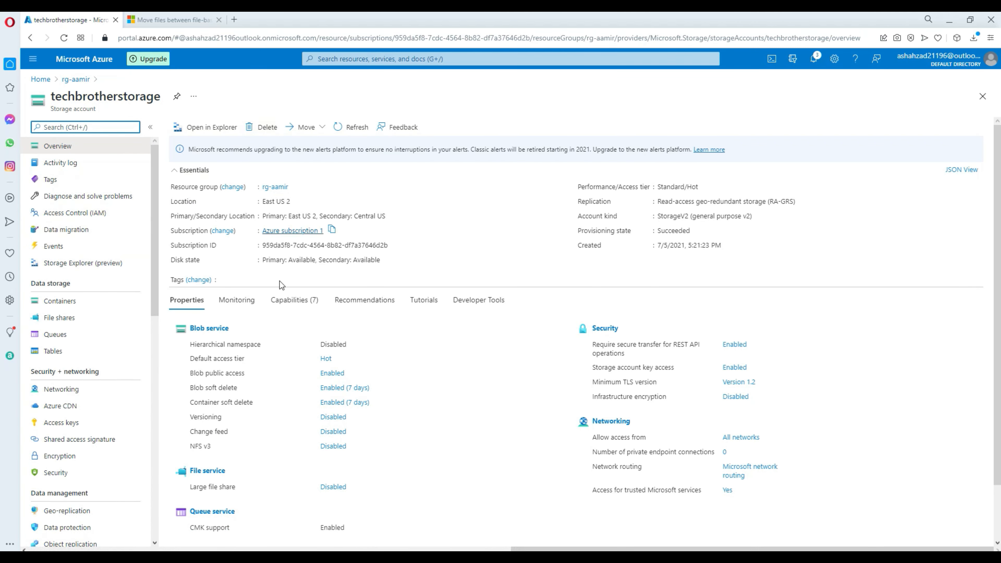
# - Create a container named tbsource with private access in the techbrotherstorage account
pyautogui.click(60, 308)
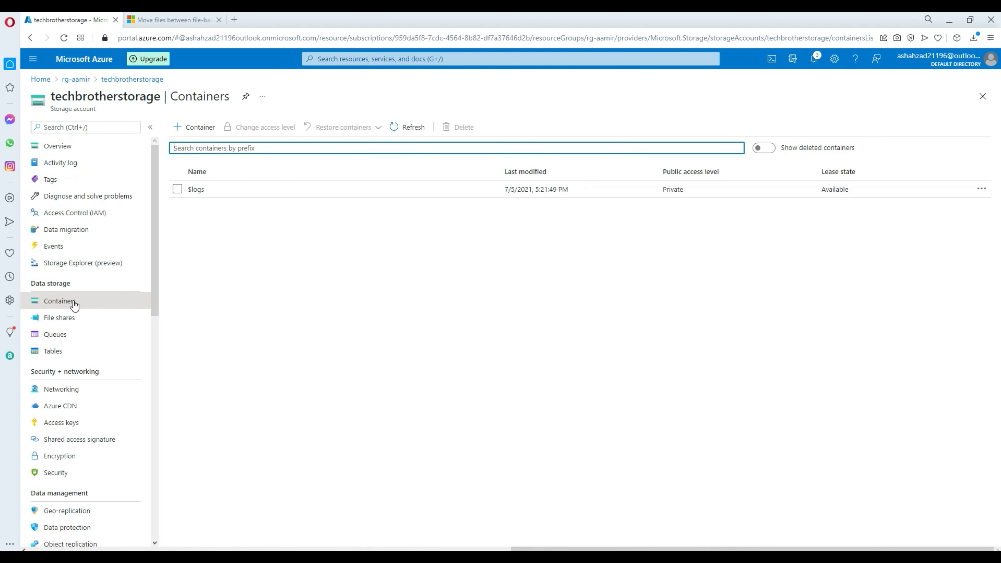
pyautogui.click(203, 133)
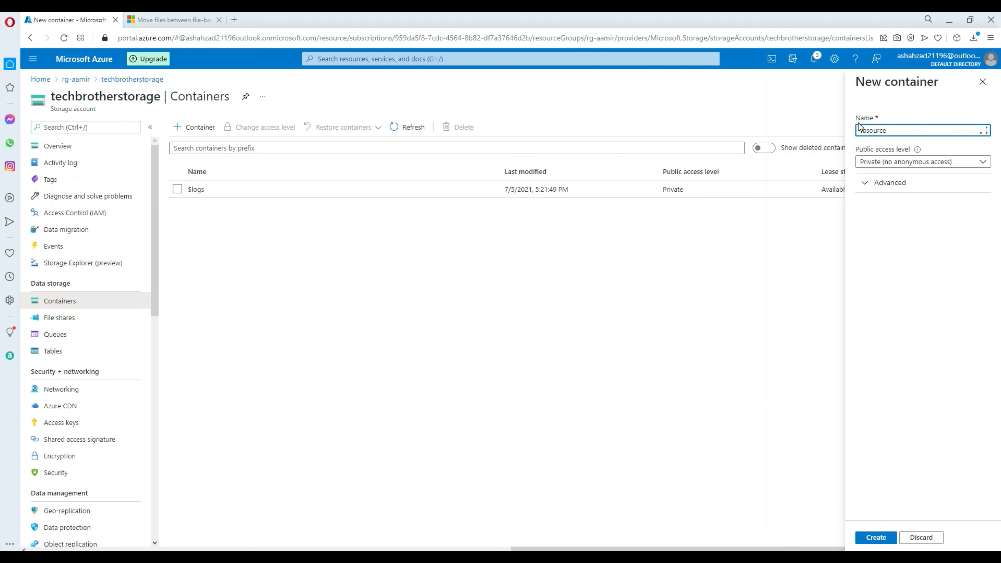
pyautogui.click(875, 538)
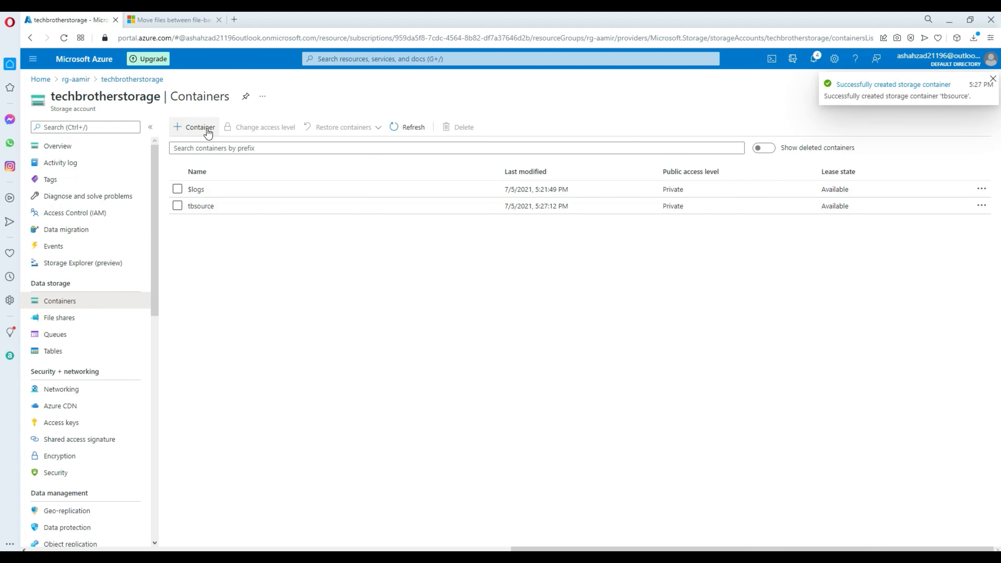
# - Create a second container named tbdestination with private access in the same storage account
pyautogui.click(197, 127)
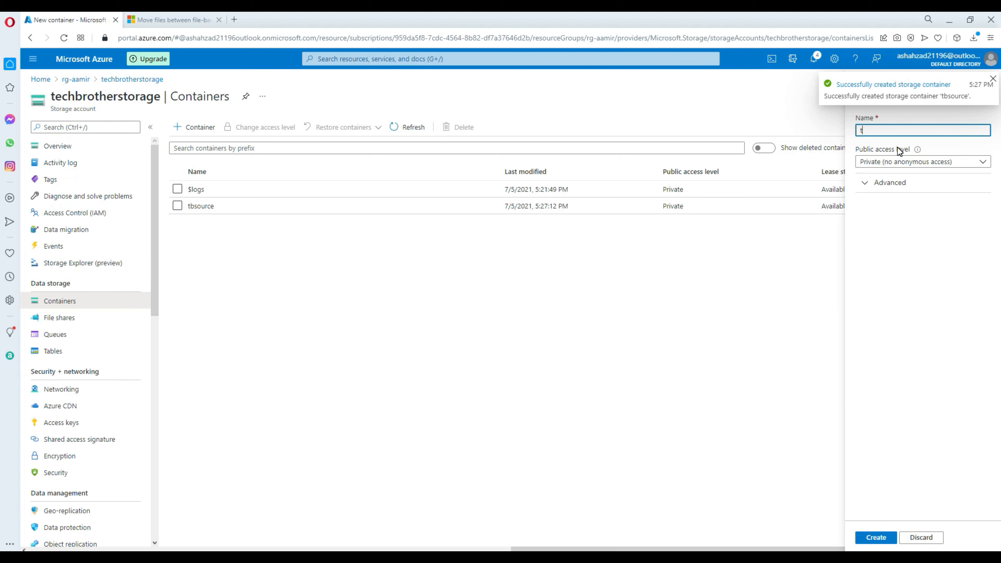
pyautogui.write('te')
pyautogui.press('BackSpace')
pyautogui.write('bdestination')
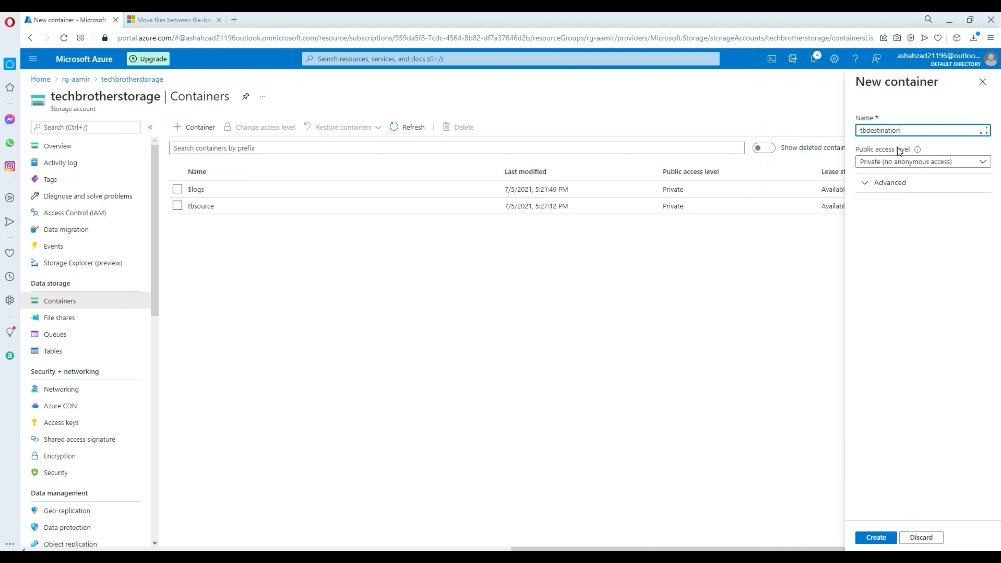
pyautogui.click(876, 537)
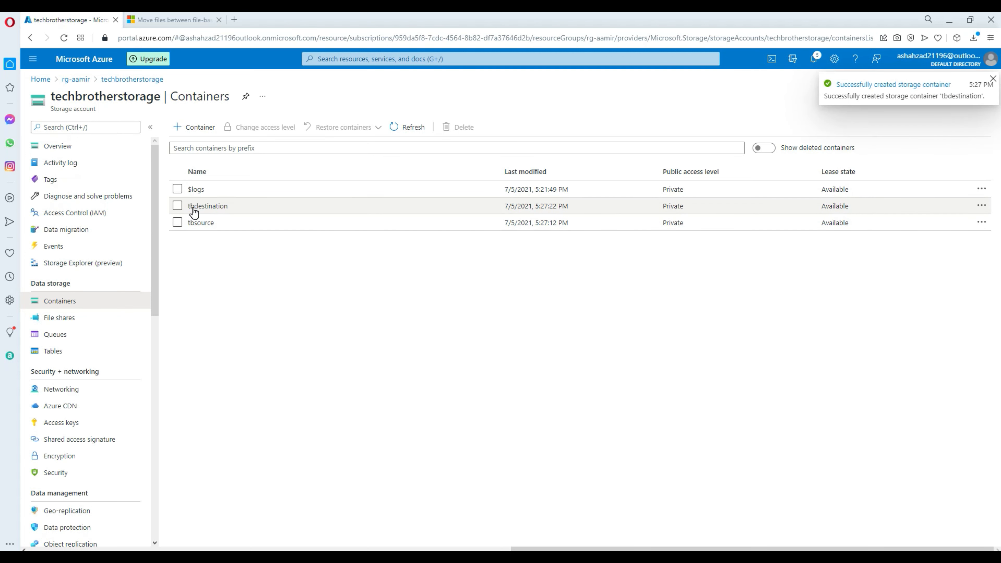
# - Upload Emp.txt from the ADF folder on the Desktop into the tbsource container
pyautogui.click(203, 223)
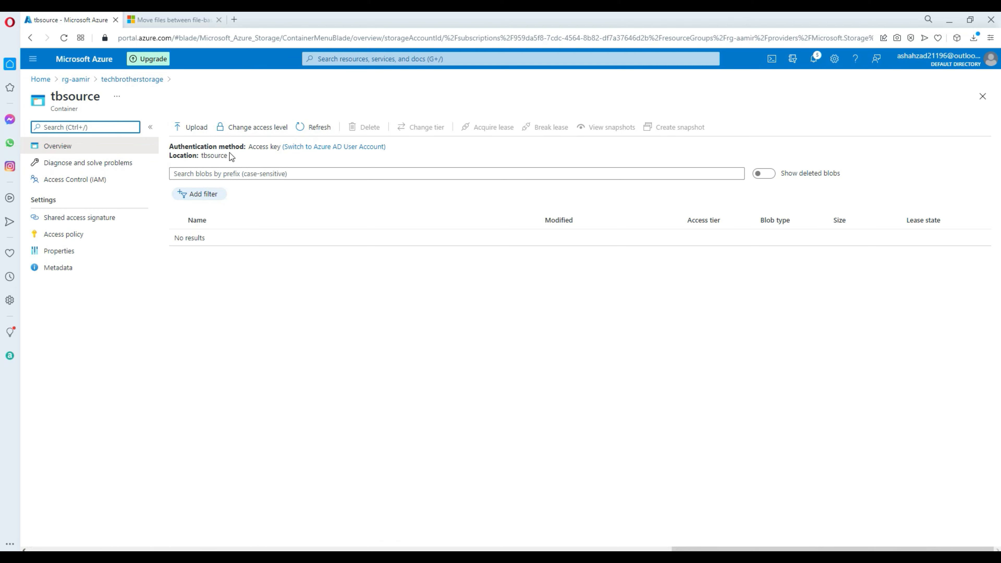
pyautogui.click(205, 130)
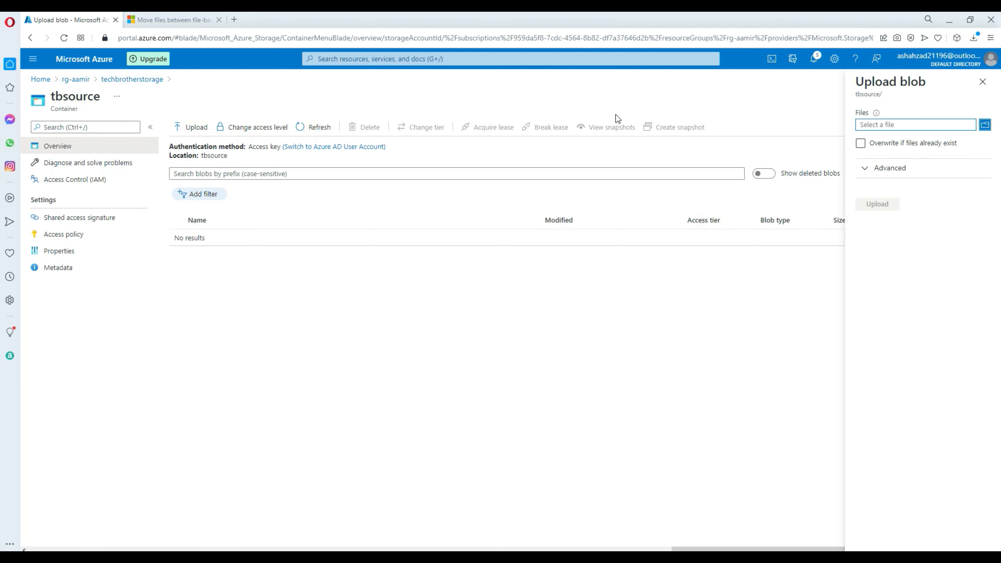
pyautogui.click(986, 127)
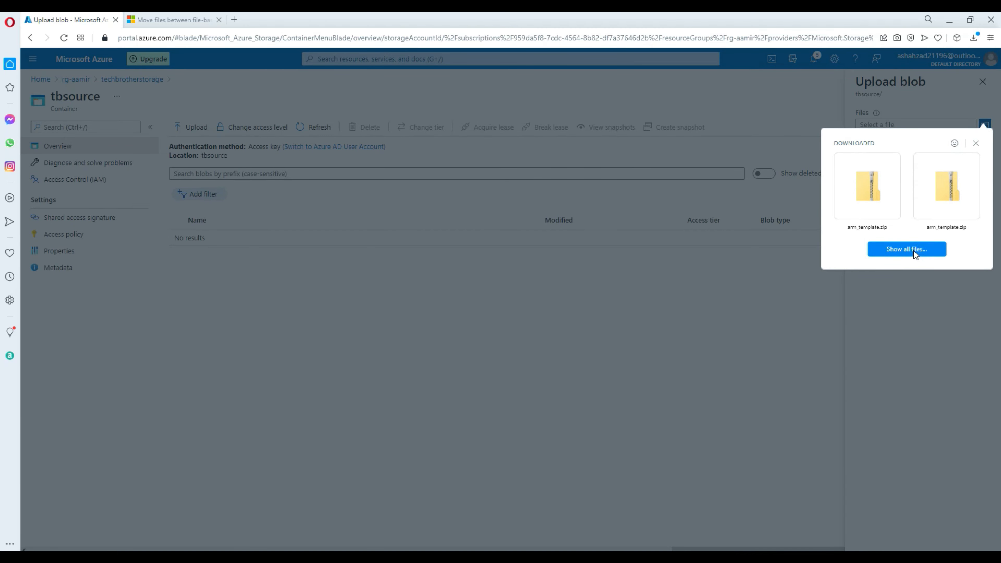
pyautogui.click(908, 249)
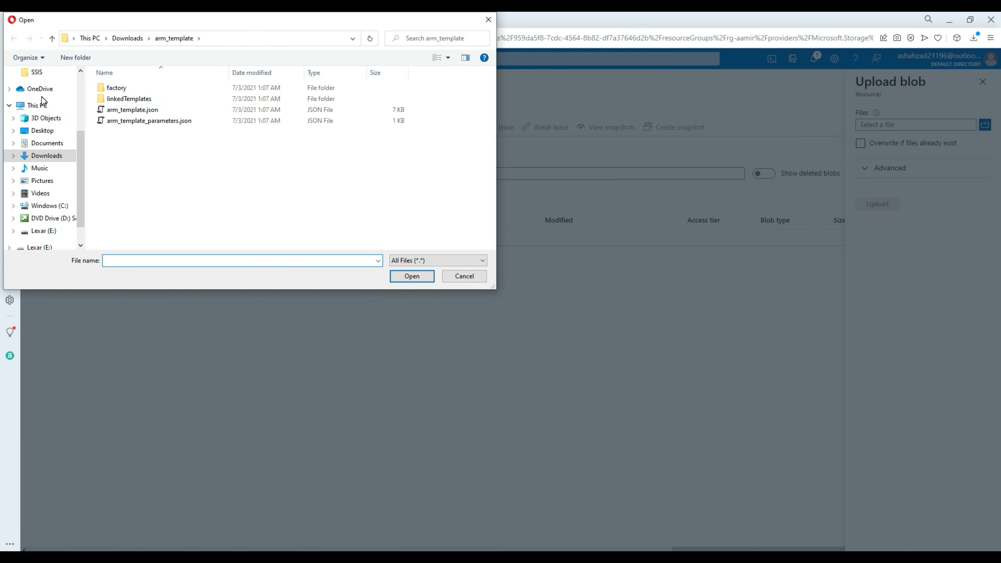
pyautogui.click(55, 131)
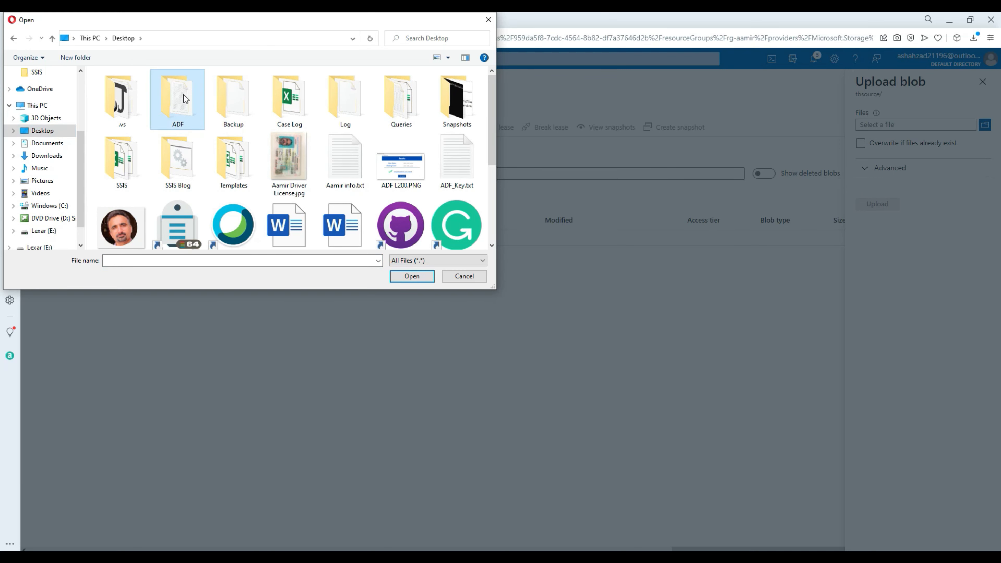
pyautogui.doubleClick(182, 94)
pyautogui.click(132, 102)
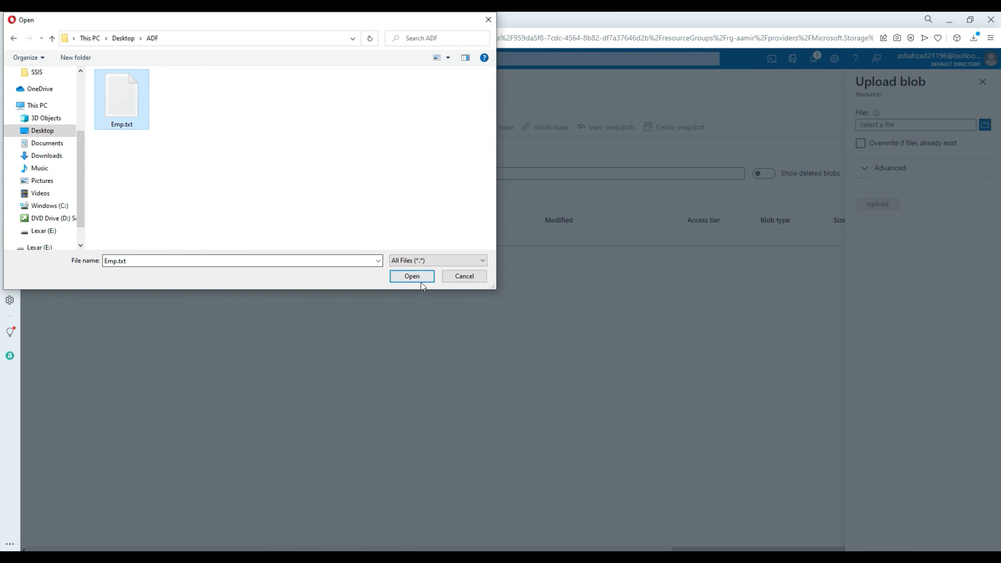
pyautogui.click(413, 276)
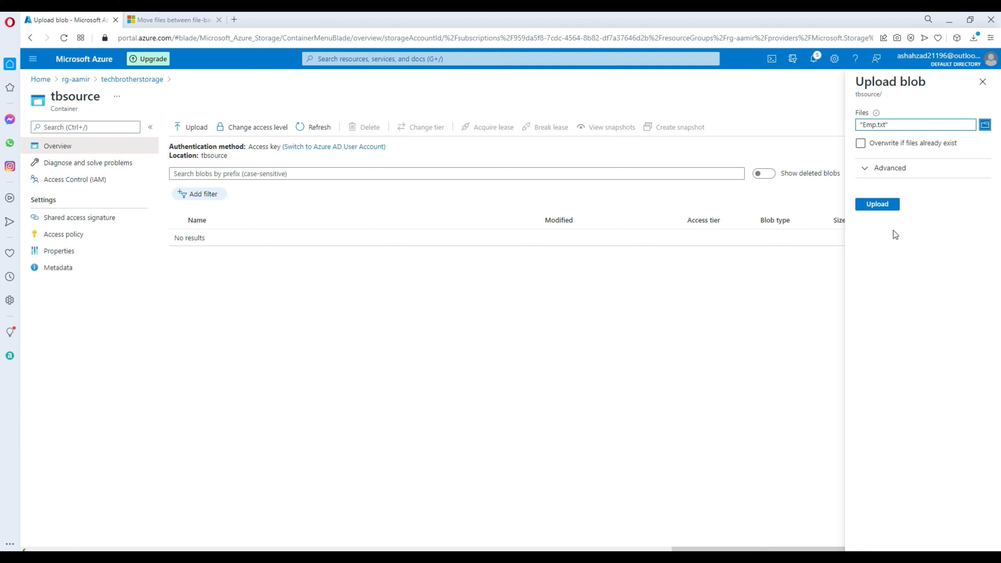
pyautogui.click(877, 204)
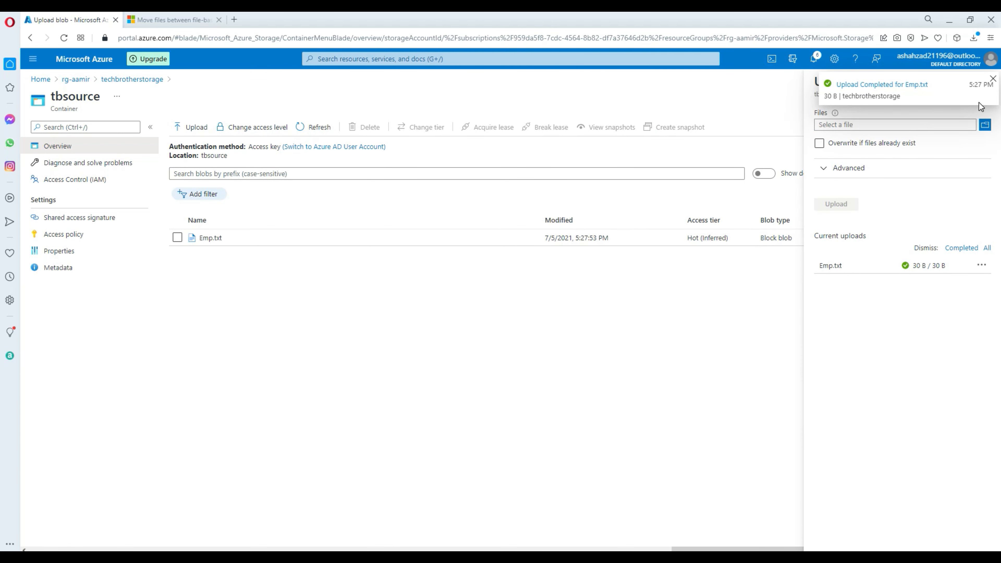
pyautogui.click(992, 79)
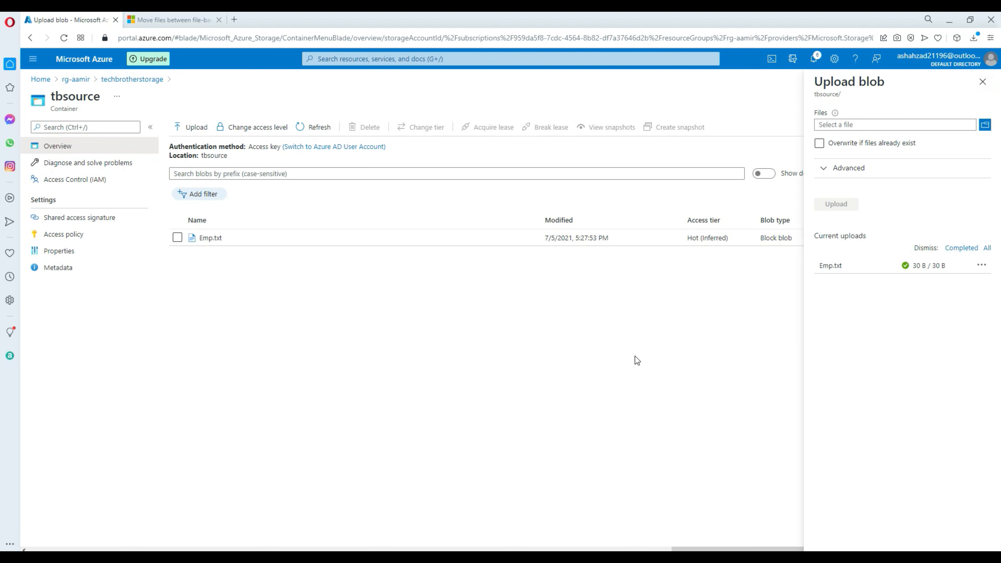
# - Open the uploaded Emp.txt blob and display its text to examine the columns and rows
pyautogui.click(211, 239)
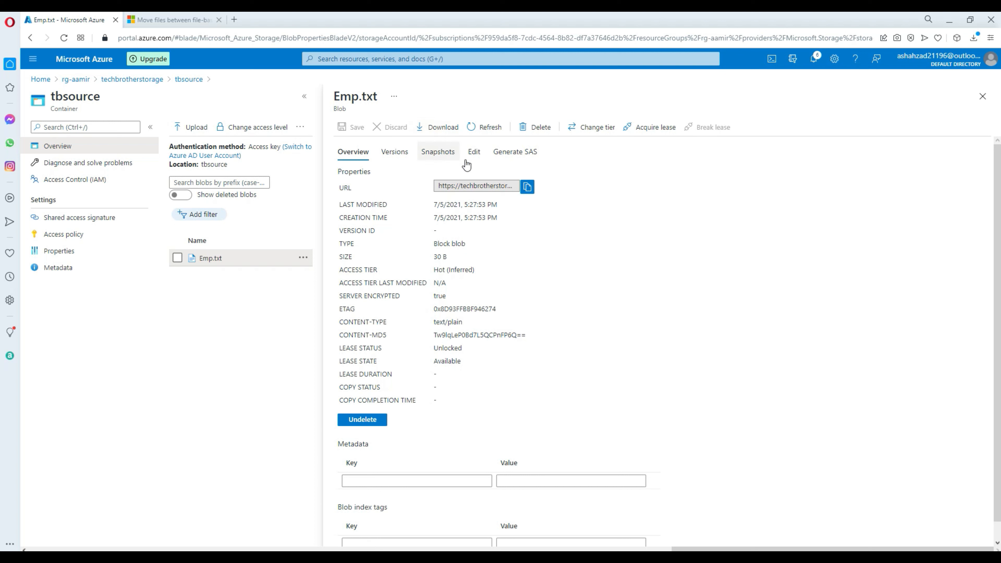
pyautogui.click(474, 154)
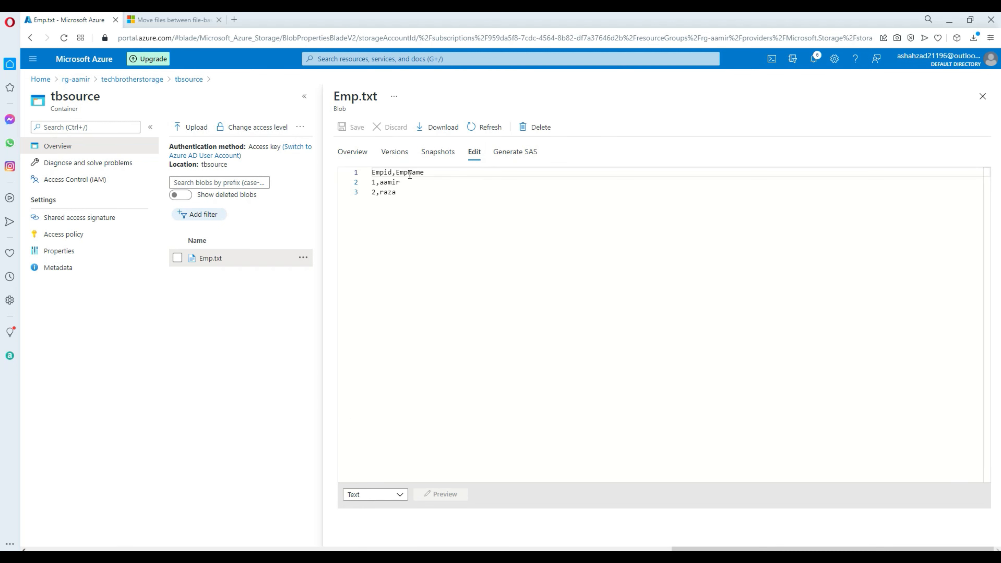
# - Highlight the header and data lines of Emp.txt to review them, and close the blob
pyautogui.moveTo(406, 193); pyautogui.dragTo(351, 182)
pyautogui.click(350, 176)
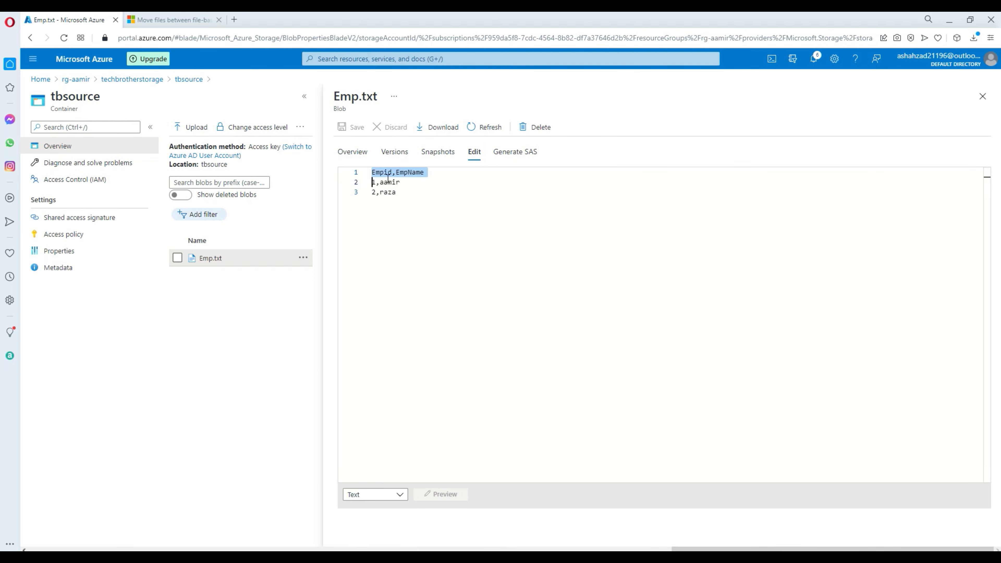
pyautogui.click(984, 99)
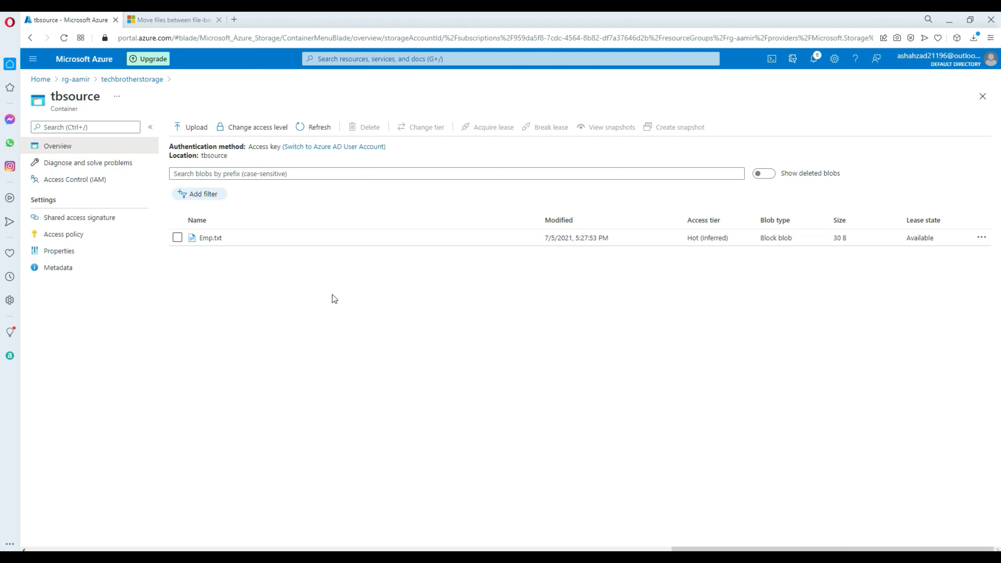
# - Open the techbrothersit-adf data factory from the rg-aamir resource group and launch its Azure Data Factory Studio
pyautogui.click(120, 80)
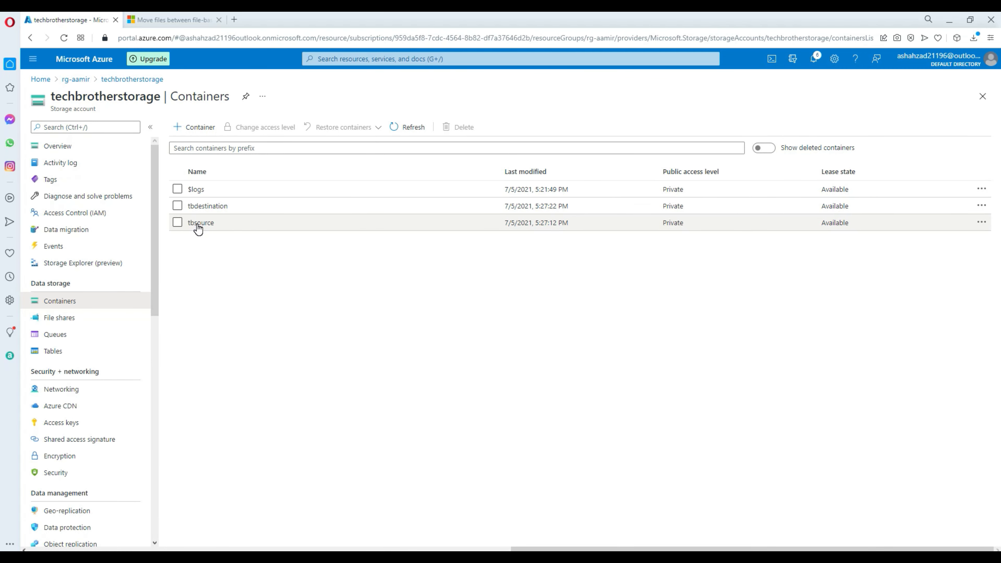
pyautogui.click(78, 81)
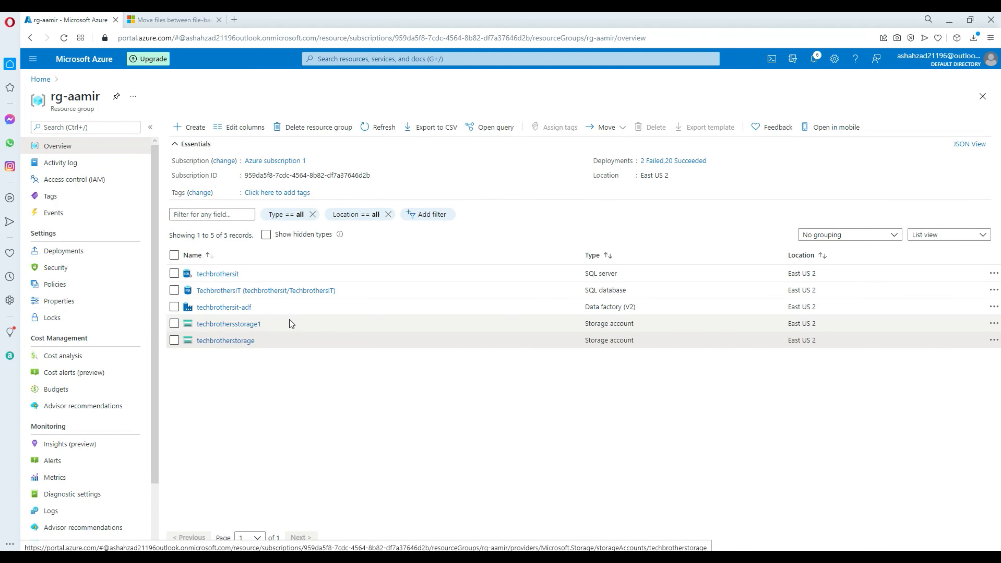
pyautogui.click(231, 312)
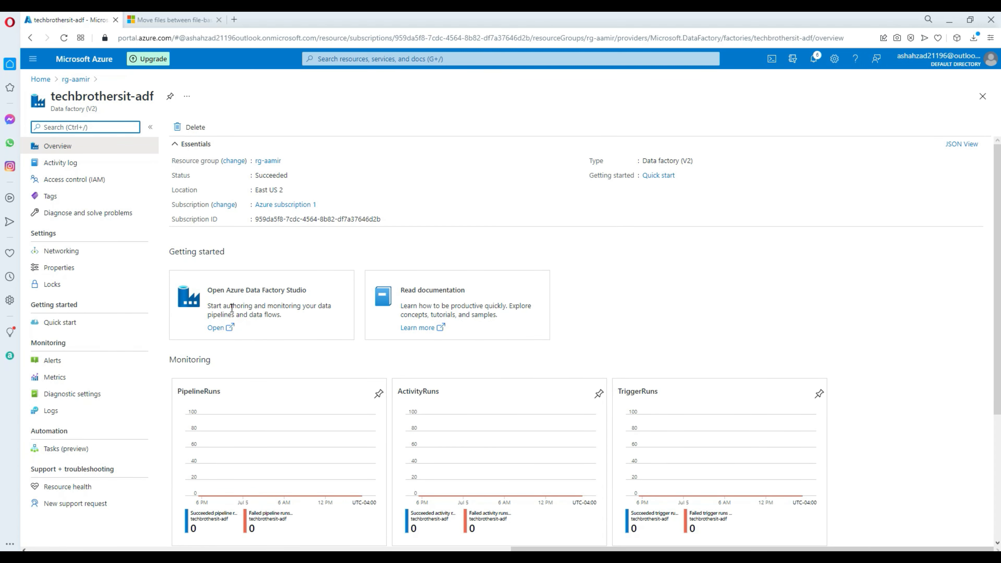
pyautogui.click(216, 328)
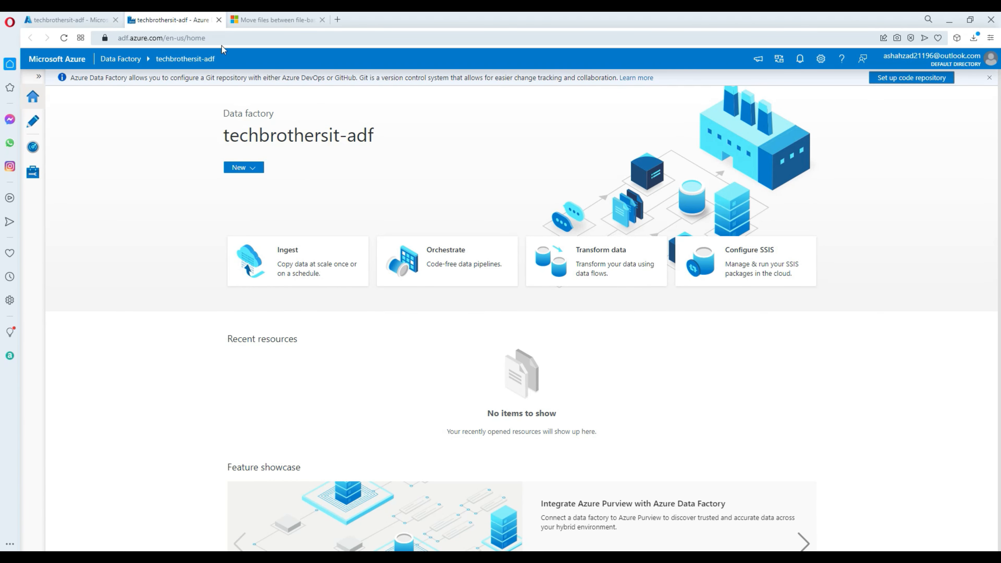
pyautogui.moveTo(227, 137); pyautogui.dragTo(404, 139)
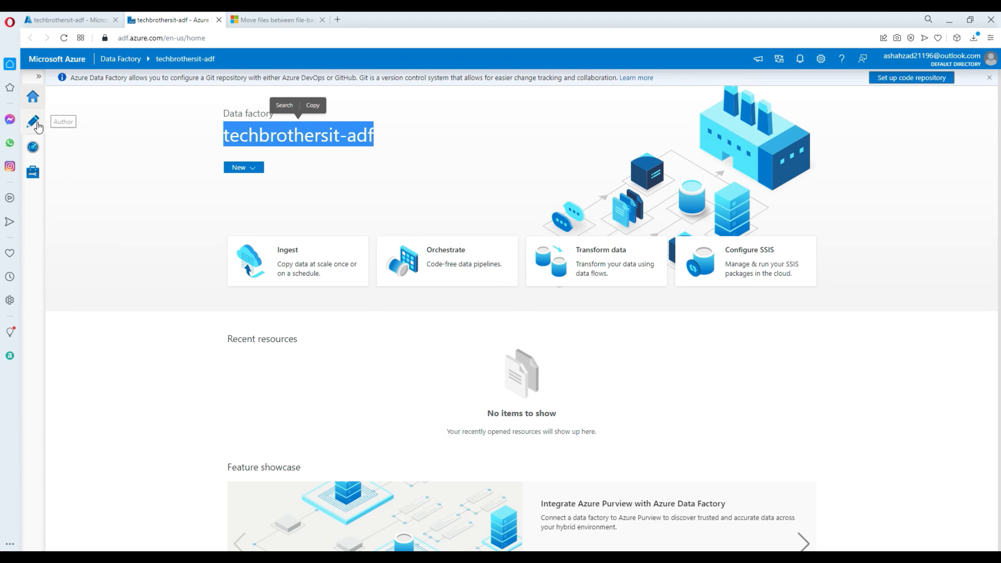
# - Start a new linked service in the data factory, using Azure Blob Storage as the data store
pyautogui.click(37, 175)
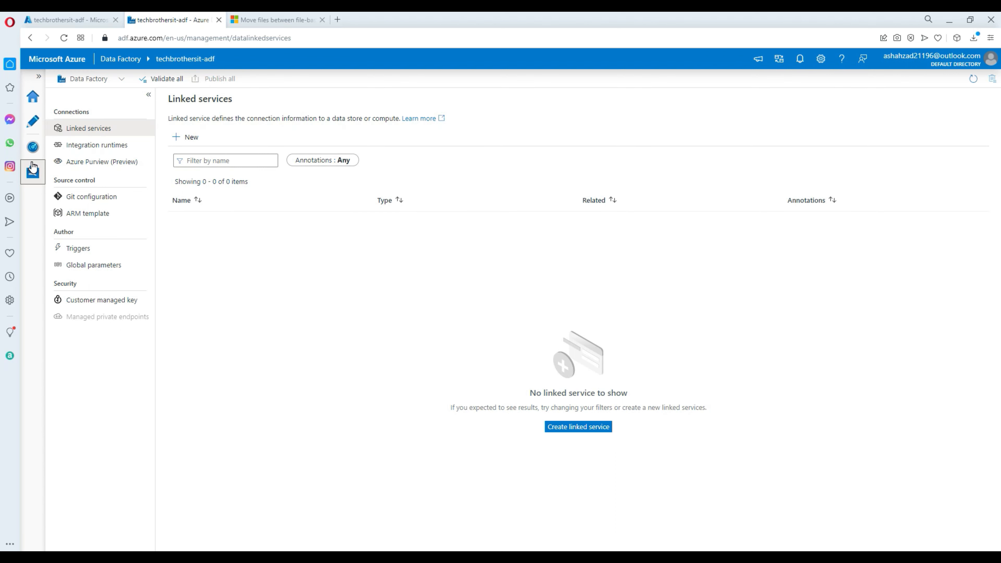
pyautogui.click(84, 132)
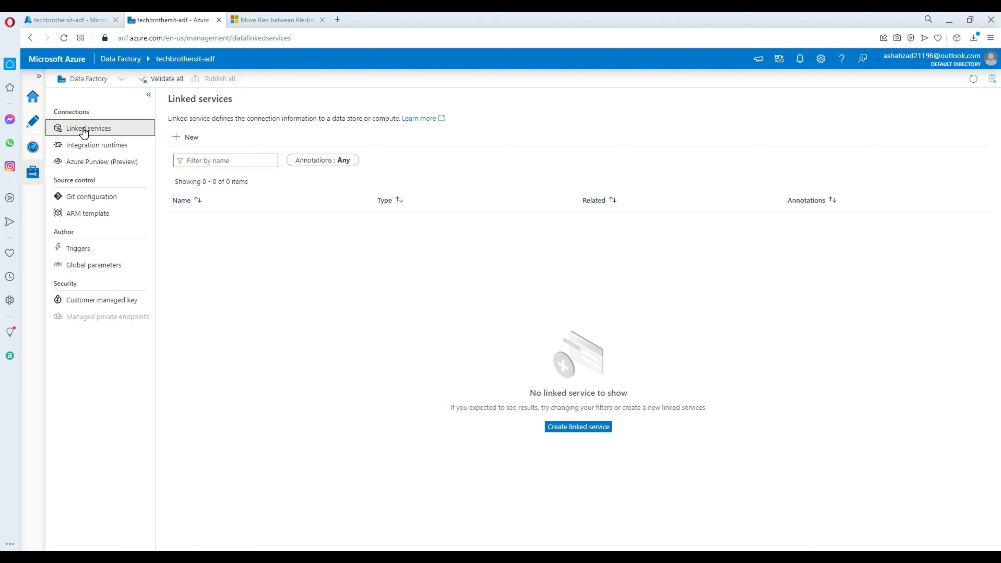
pyautogui.click(578, 429)
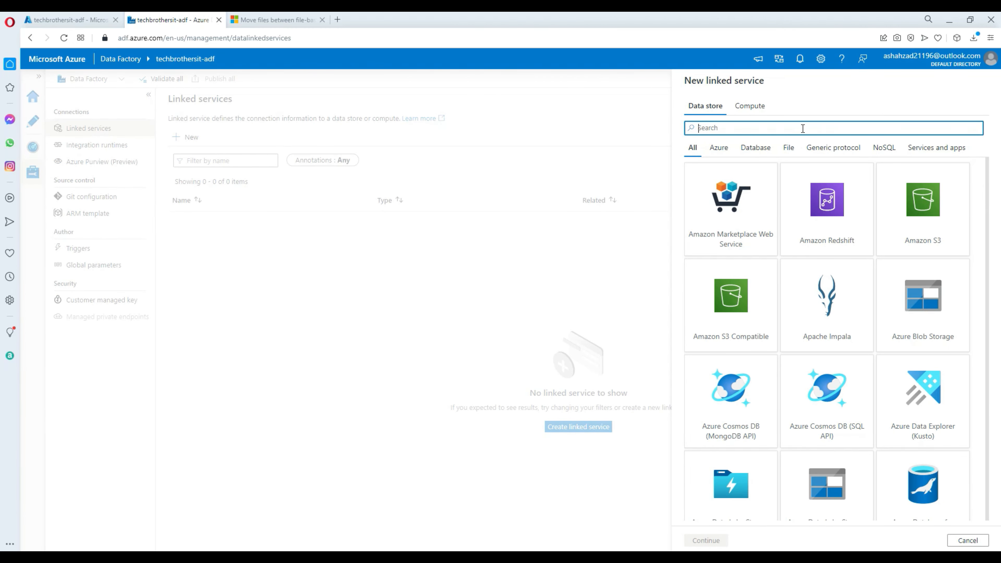
pyautogui.write('blo')
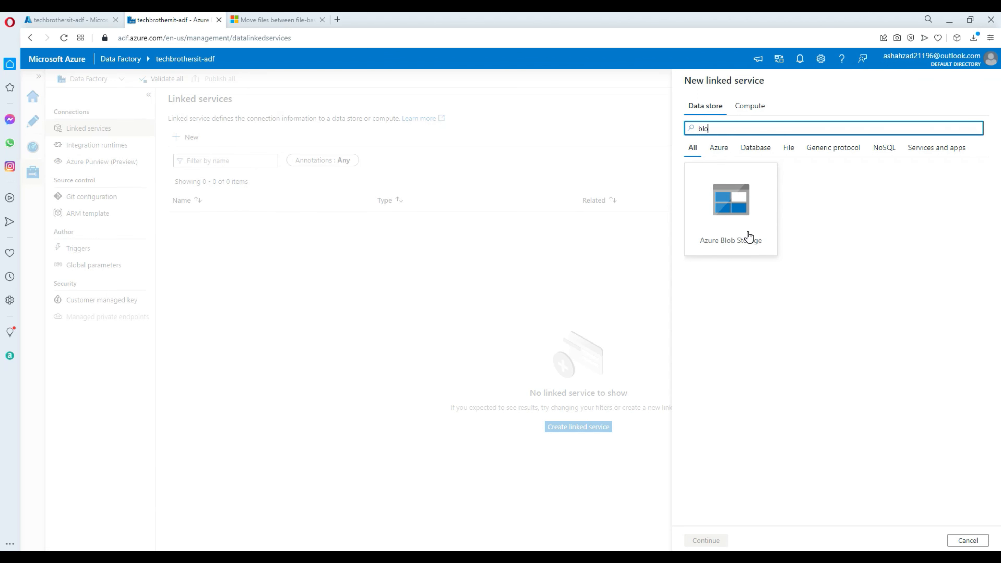
pyautogui.click(735, 226)
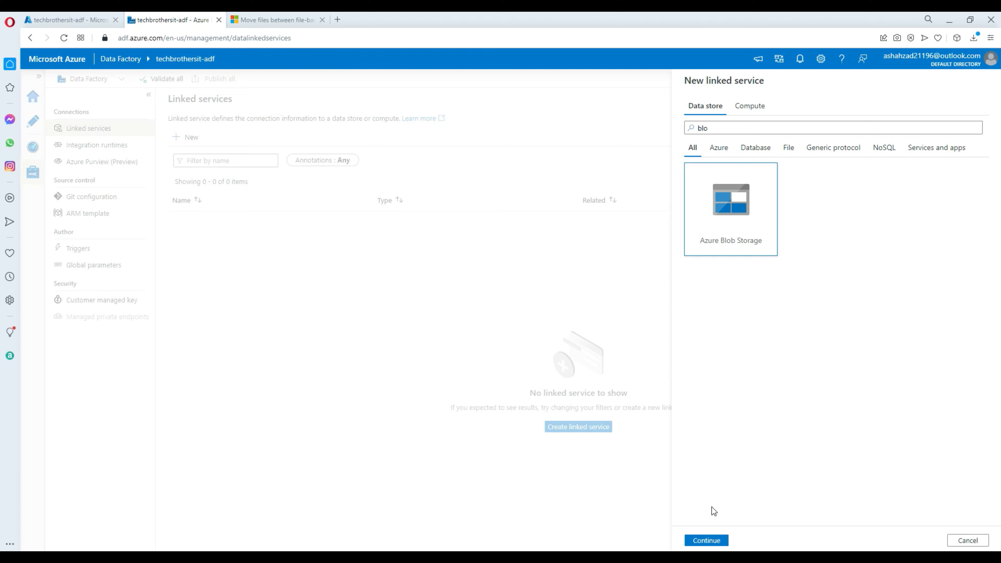
pyautogui.click(705, 541)
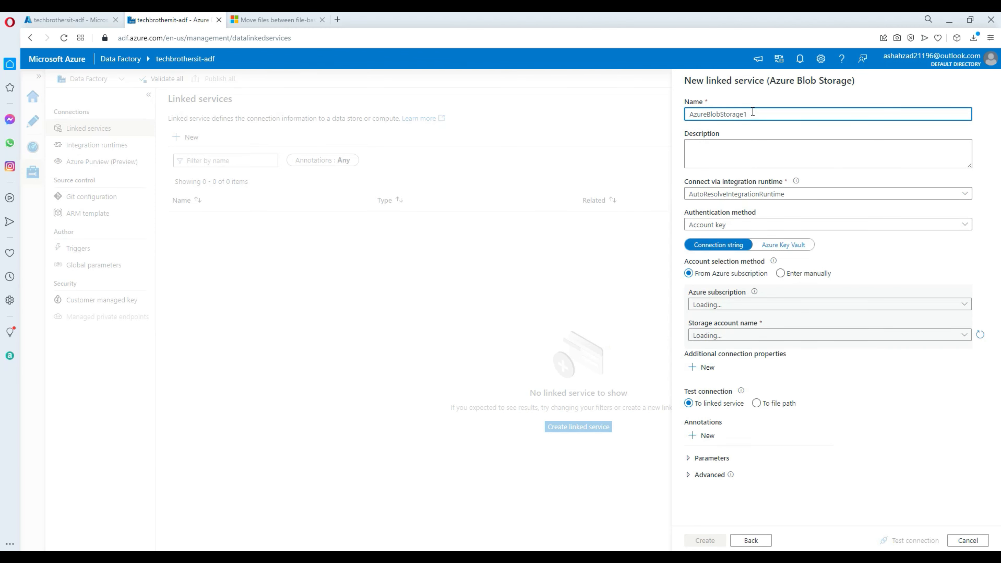
# - Name the Azure Blob Storage linked service blbtbsource
pyautogui.moveTo(754, 112); pyautogui.dragTo(651, 113)
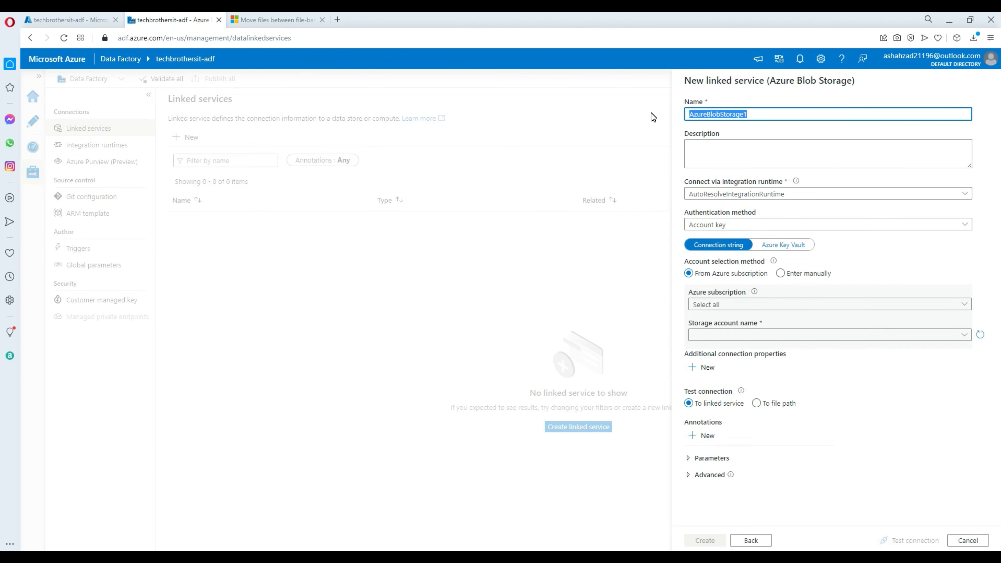
pyautogui.write('blb-tb')
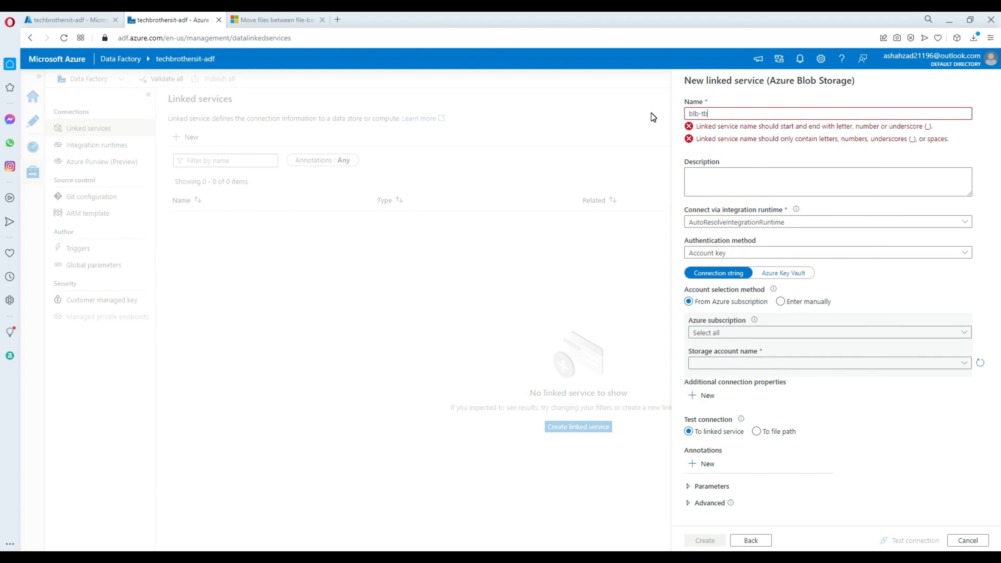
pyautogui.write('souc')
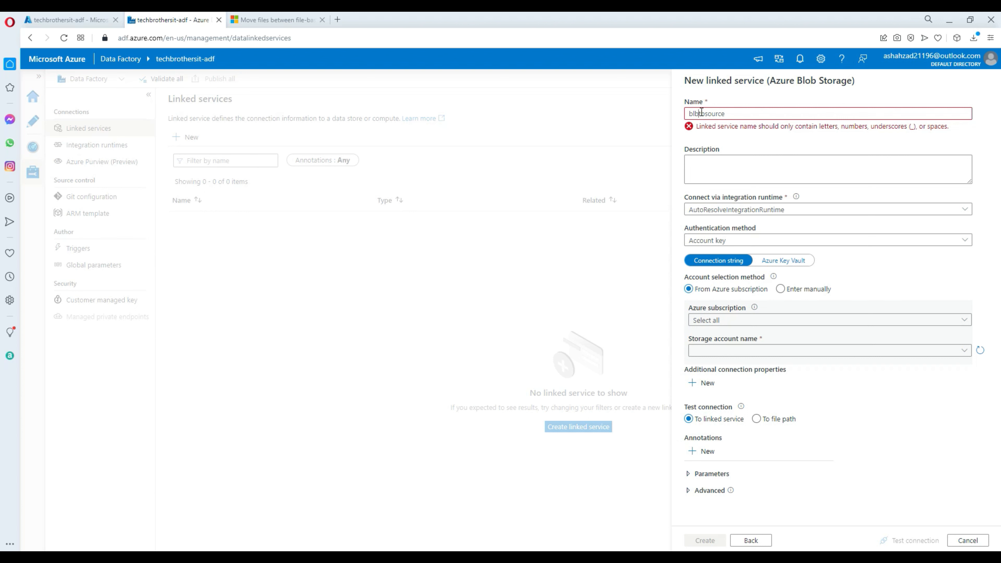
pyautogui.press('BackSpace')
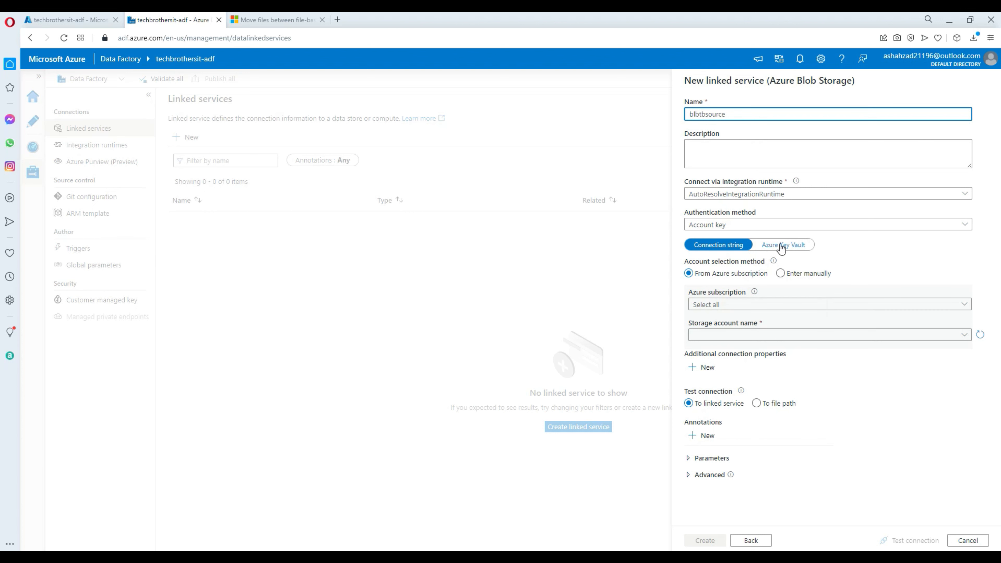
# - Connect the linked service to the techbrotherstorage account in Azure subscription 1, testing the connection before creating it
pyautogui.click(703, 305)
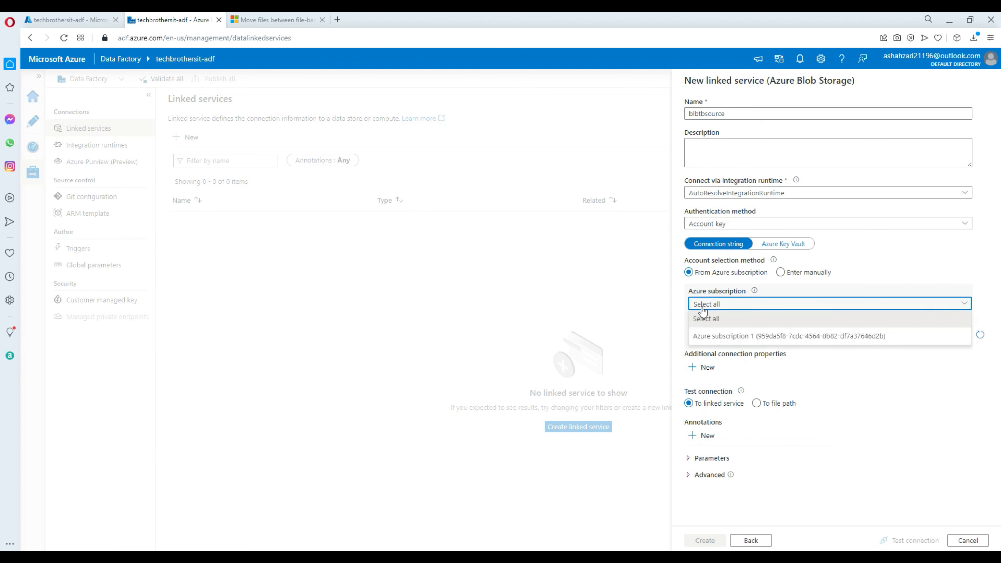
pyautogui.click(716, 335)
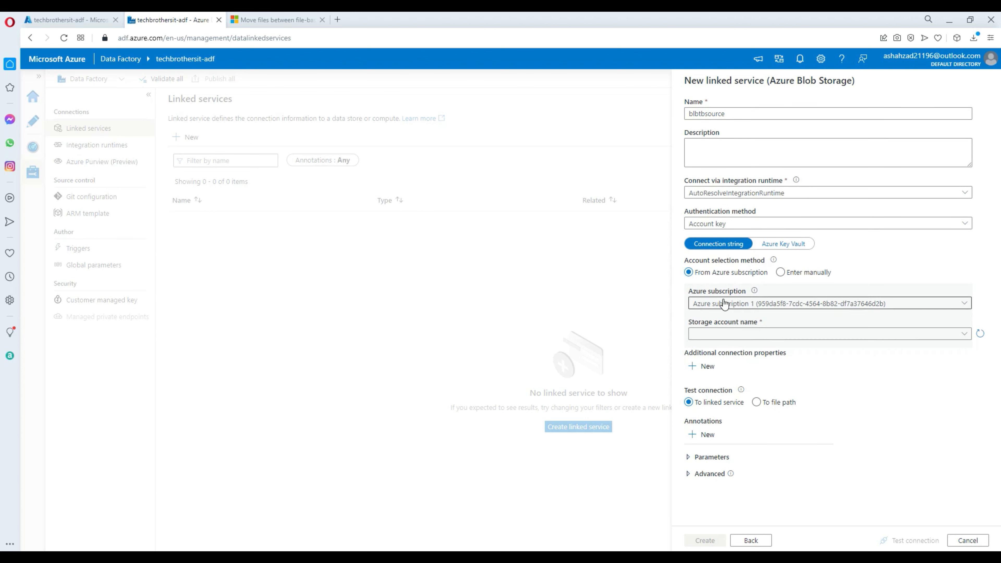
pyautogui.click(725, 335)
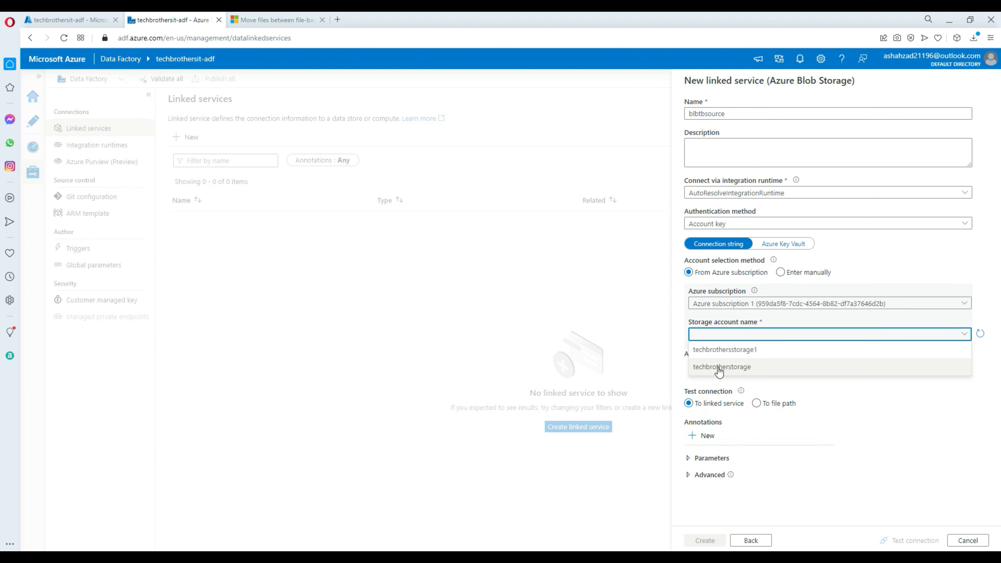
pyautogui.click(738, 370)
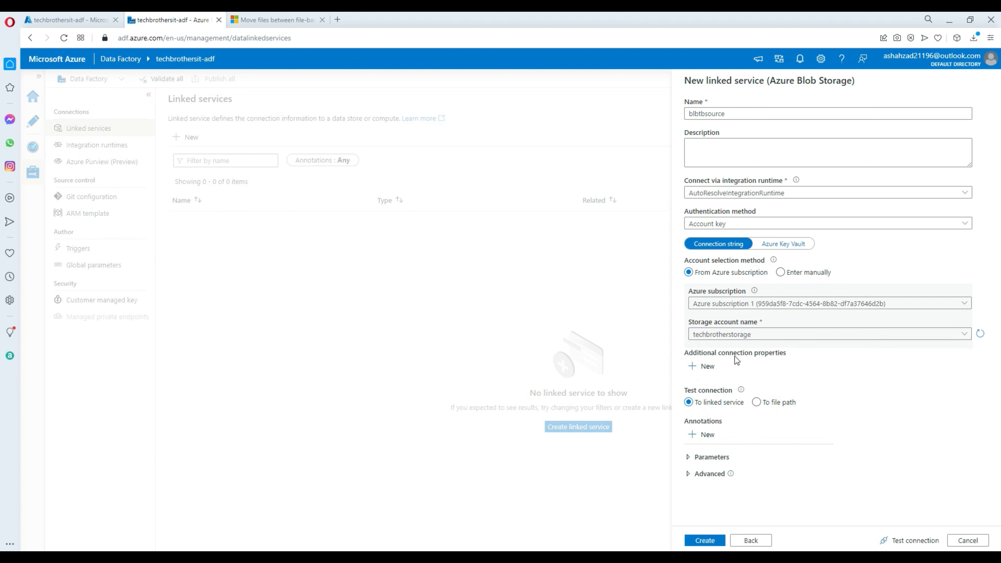
pyautogui.click(901, 543)
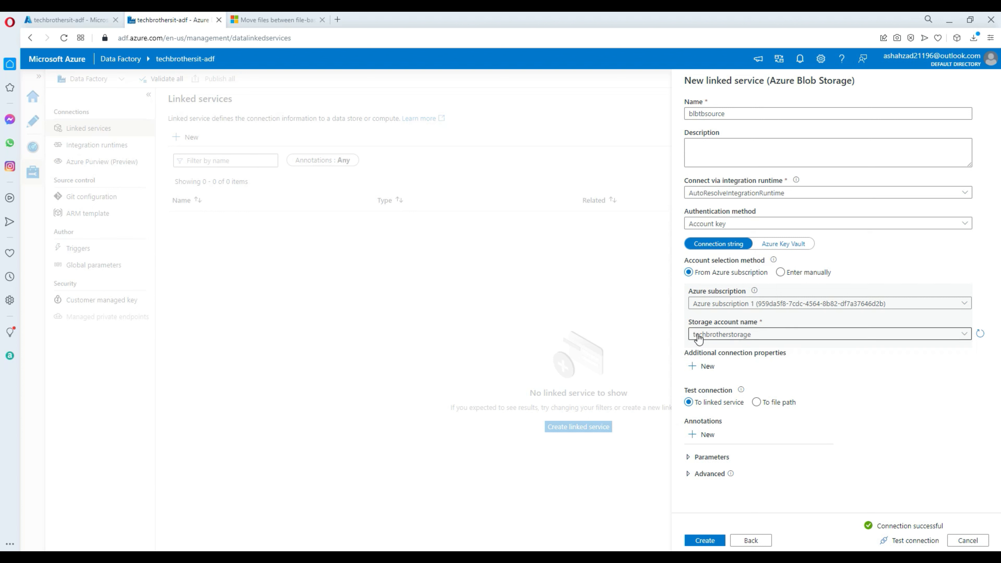
pyautogui.click(705, 541)
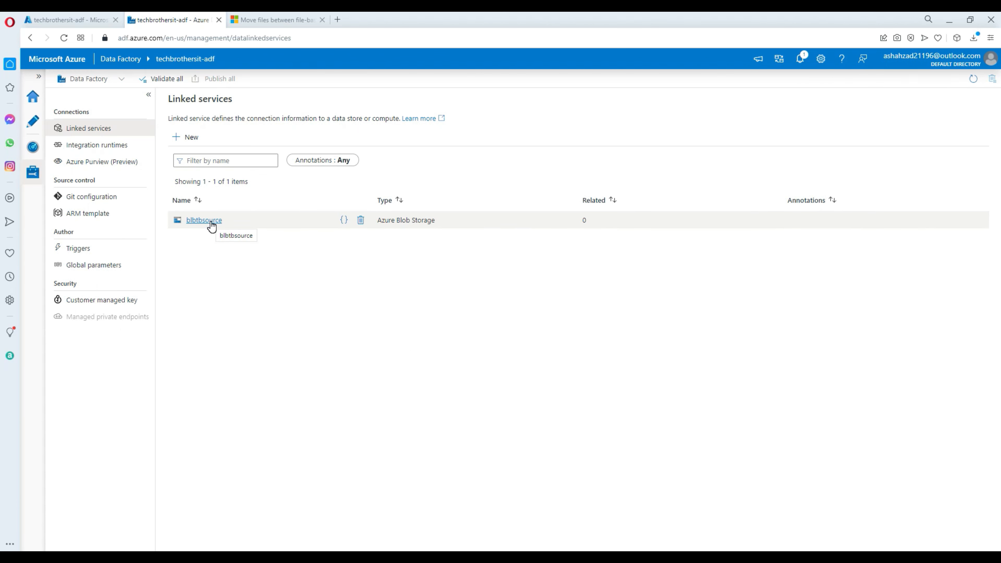
# - Switch to the Azure portal and examine the containers of the techbrotherstorage account
pyautogui.click(89, 21)
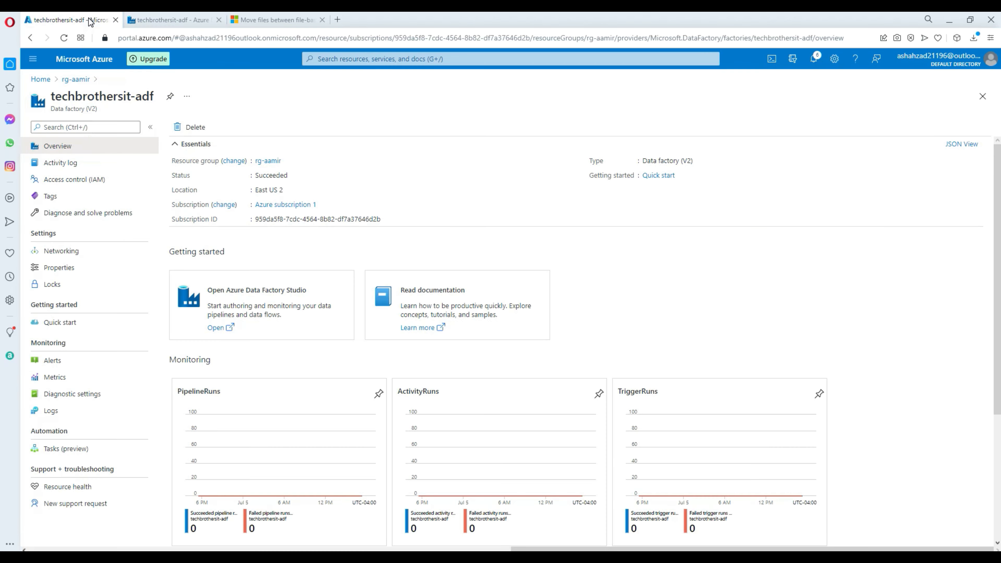
pyautogui.click(41, 79)
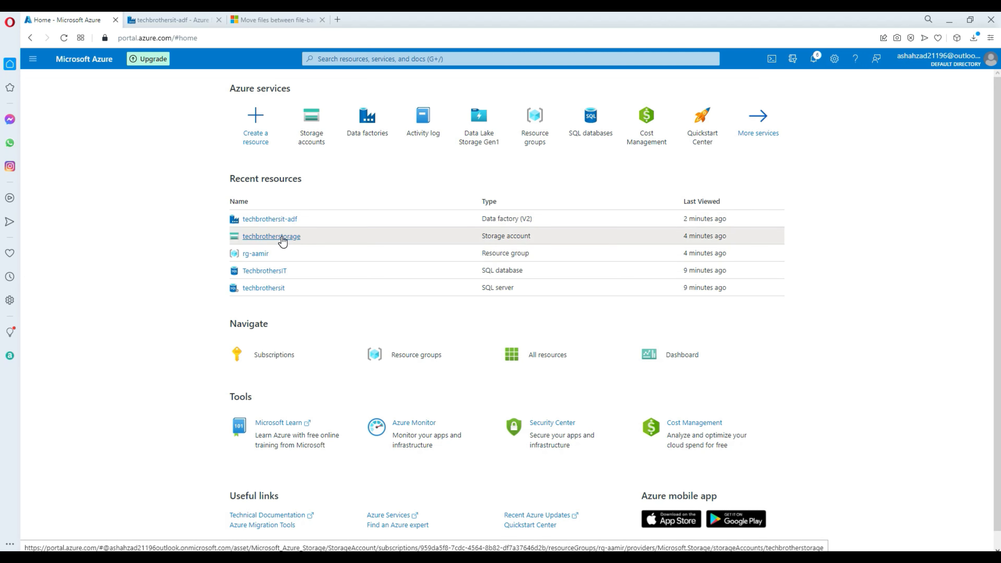
pyautogui.click(261, 236)
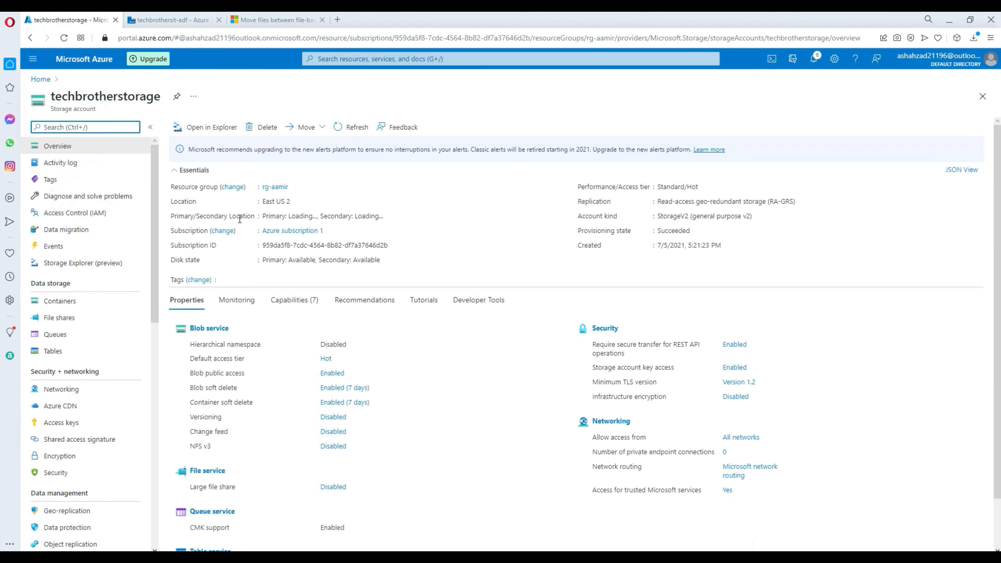
pyautogui.click(79, 305)
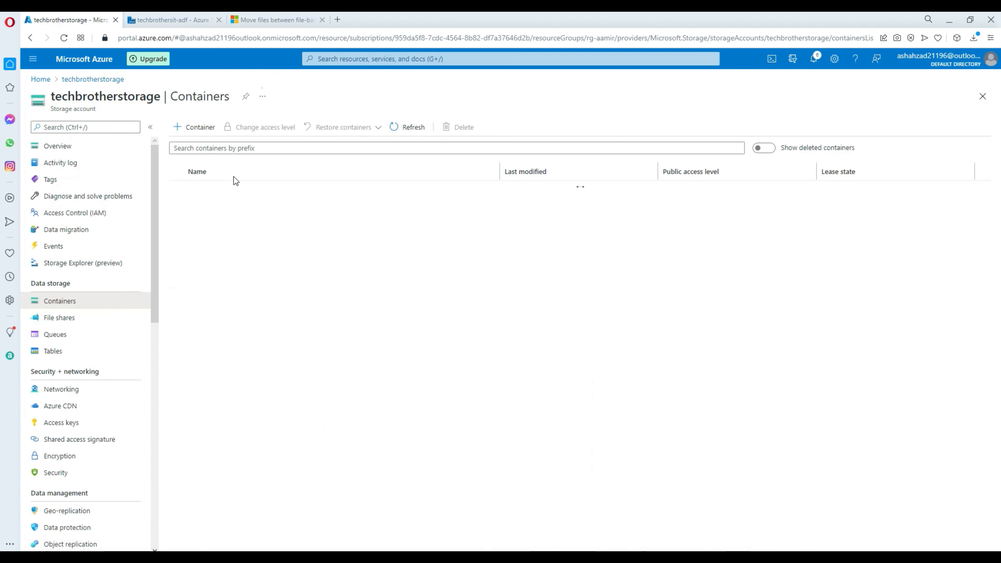
pyautogui.moveTo(159, 96); pyautogui.dragTo(50, 97)
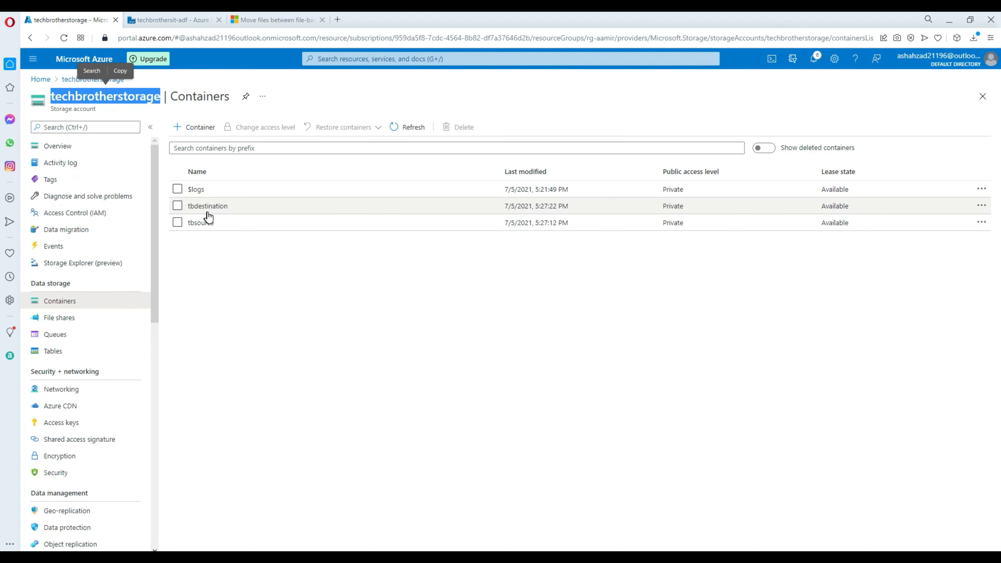
pyautogui.click(223, 251)
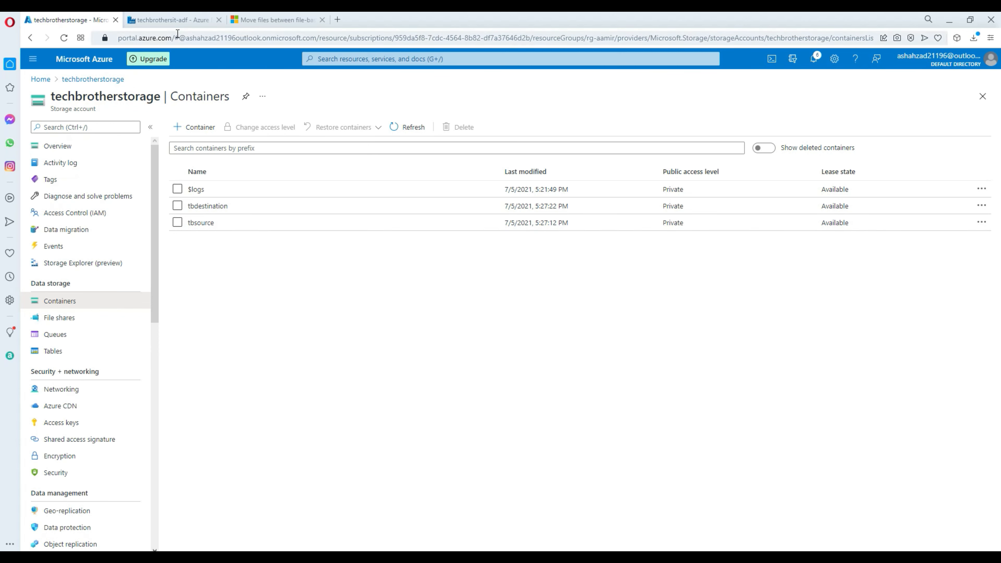
# - Return to Data Factory Studio and start a second linked service, using Azure SQL Database as the data store
pyautogui.click(207, 20)
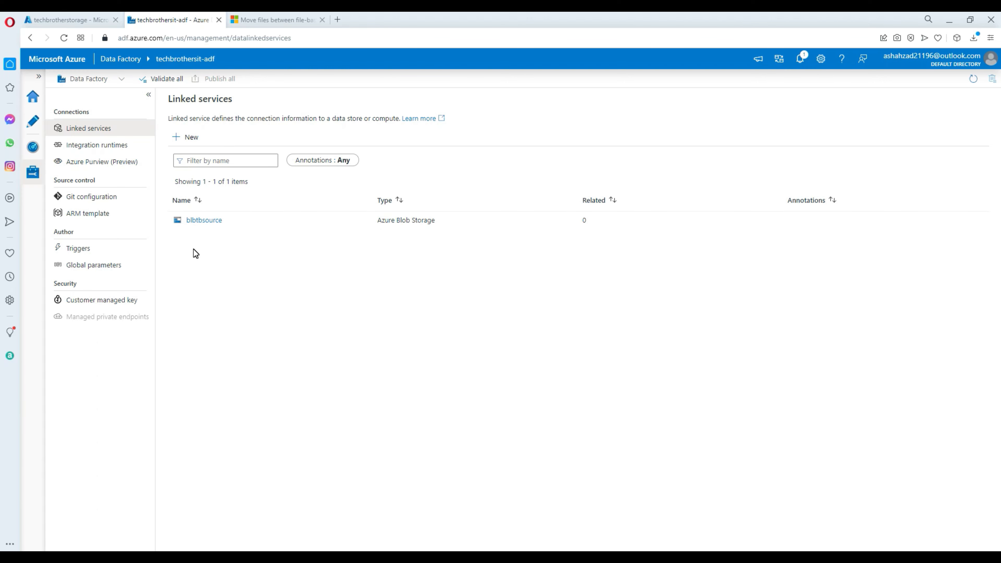
pyautogui.click(191, 138)
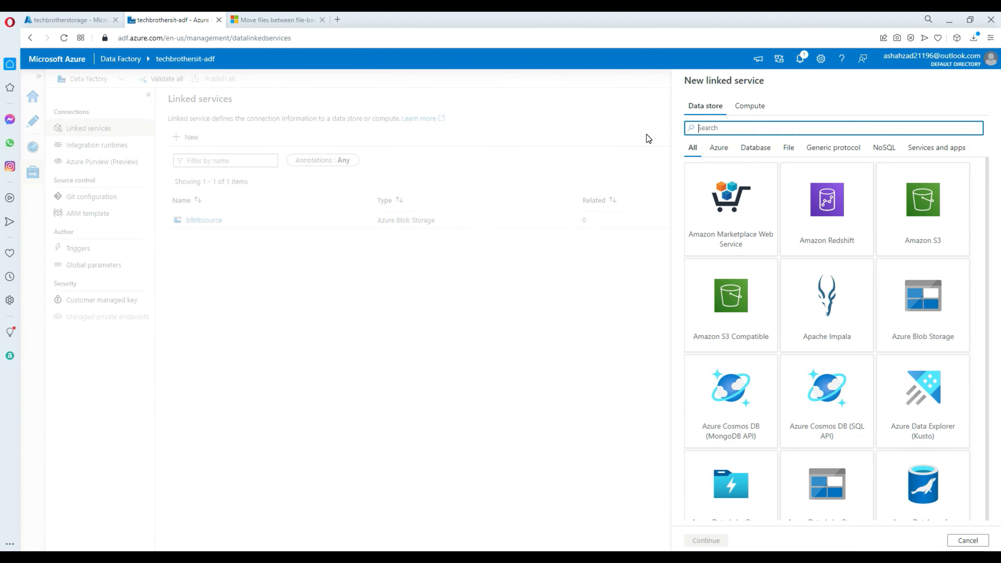
pyautogui.write('azure sql')
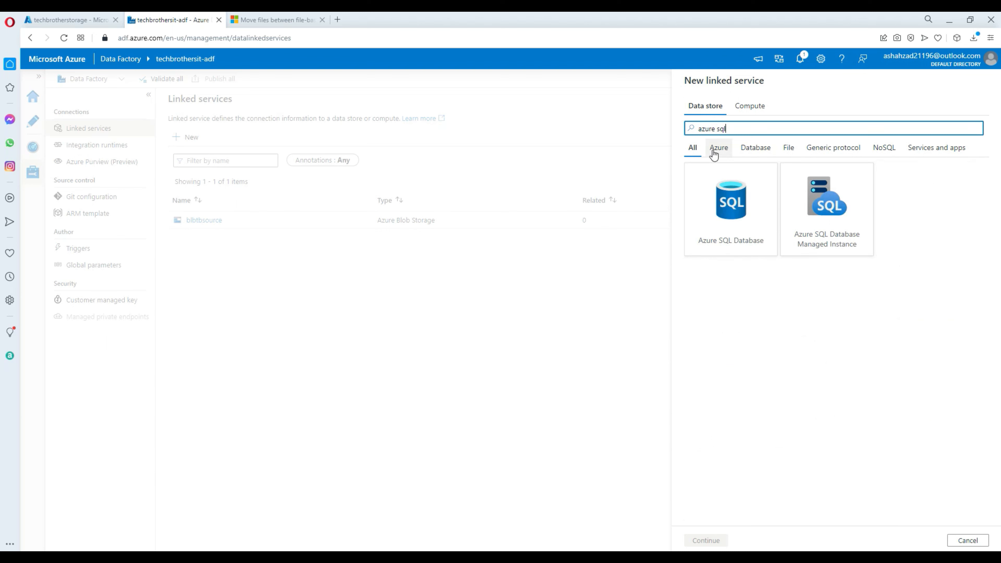
pyautogui.tripleClick(724, 128)
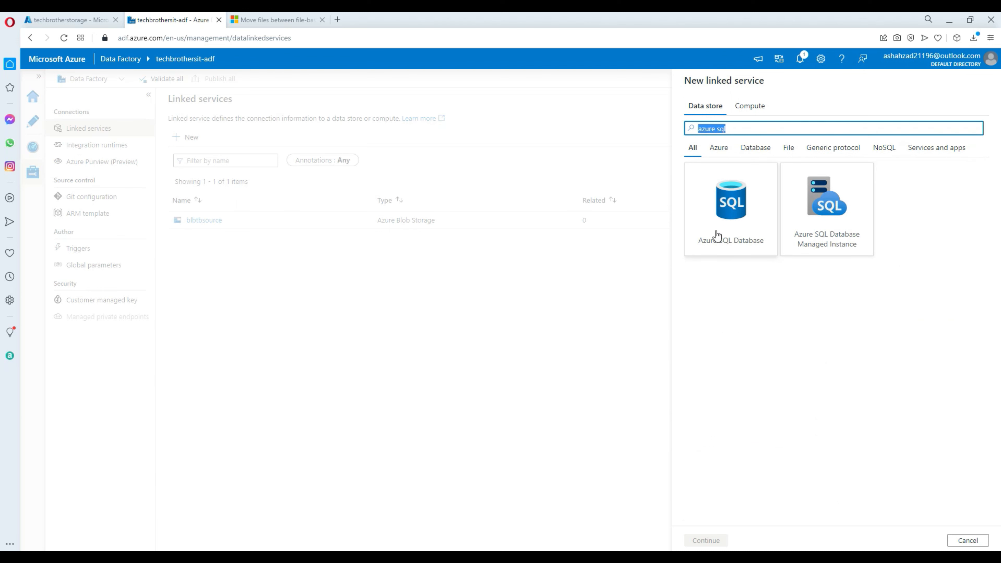
pyautogui.click(732, 239)
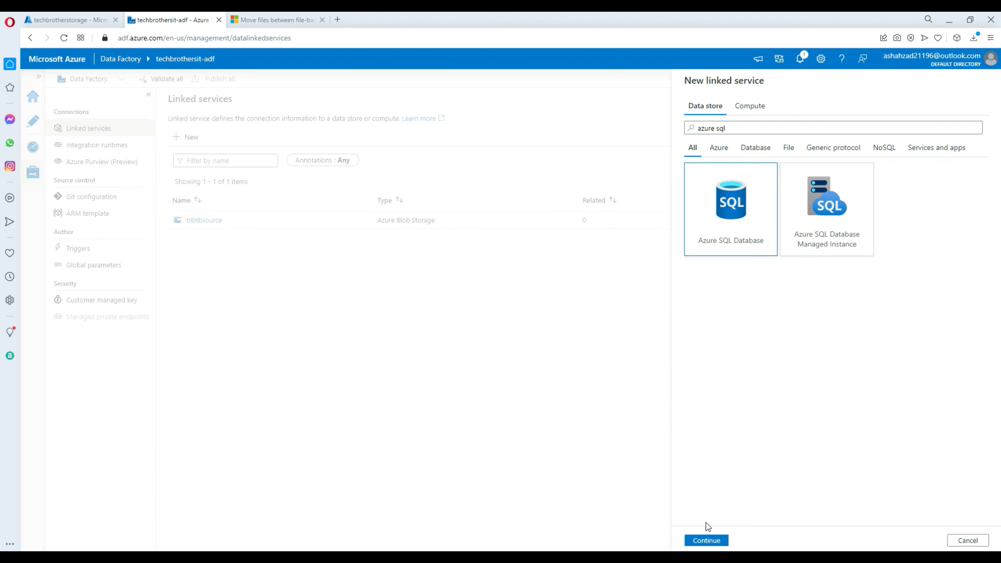
pyautogui.click(707, 541)
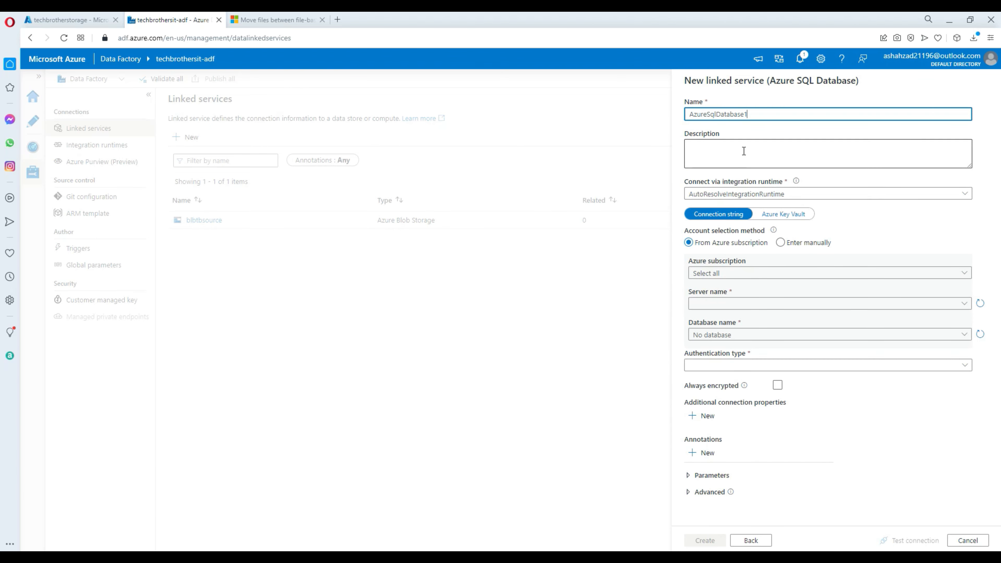
# - Name the Azure SQL Database linked service techbrothersitdb
pyautogui.doubleClick(754, 114)
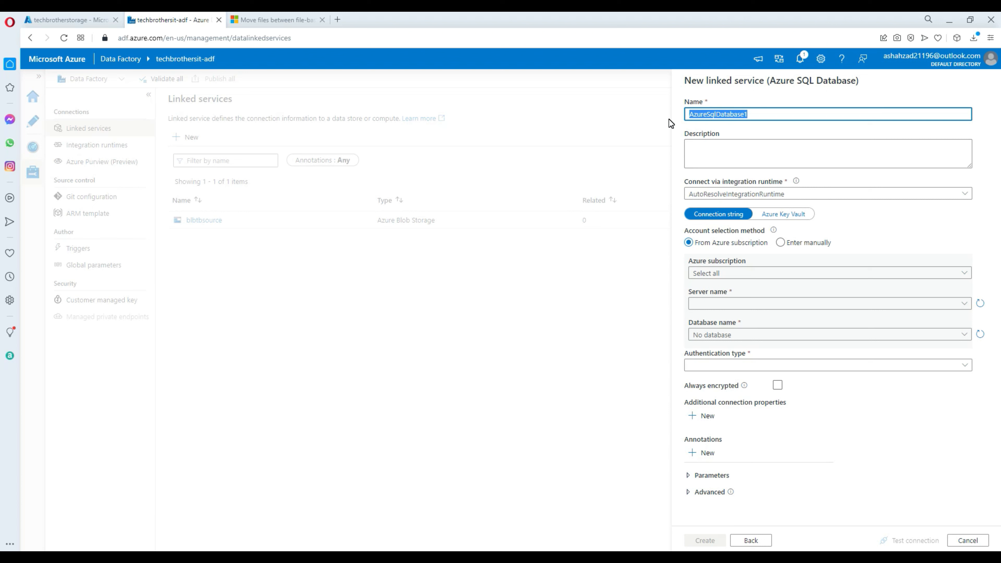
pyautogui.write('techb')
pyautogui.press('BackSpace')
pyautogui.write('echbrotghe')
pyautogui.press('BackSpace')
pyautogui.press('BackSpace')
pyautogui.press('BackSpace')
pyautogui.press('BackSpace')
pyautogui.write('thersitdb')
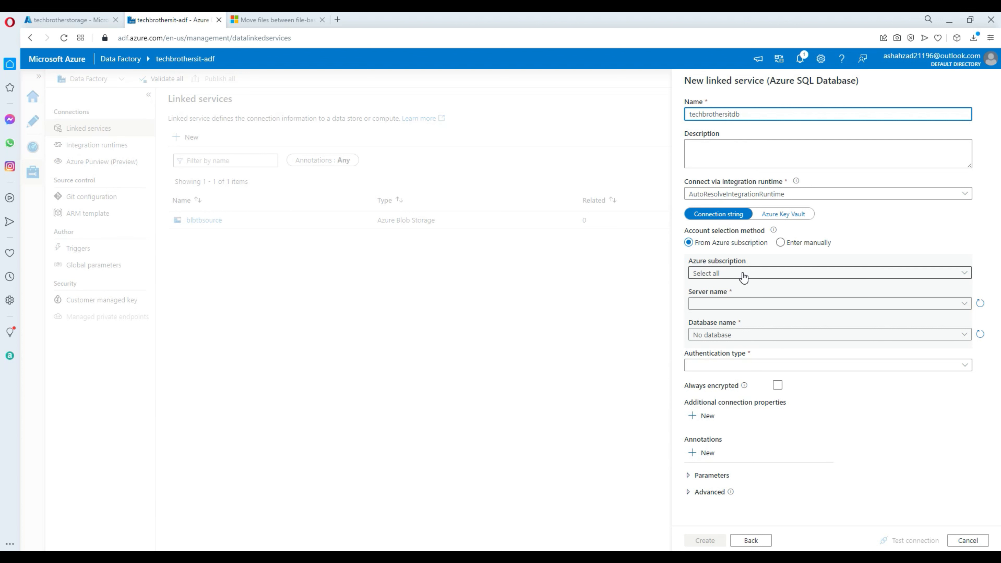
# - Point the linked service to the TechbrothersIT database on the techbrothersit server in Azure subscription 1
pyautogui.click(733, 276)
pyautogui.click(736, 305)
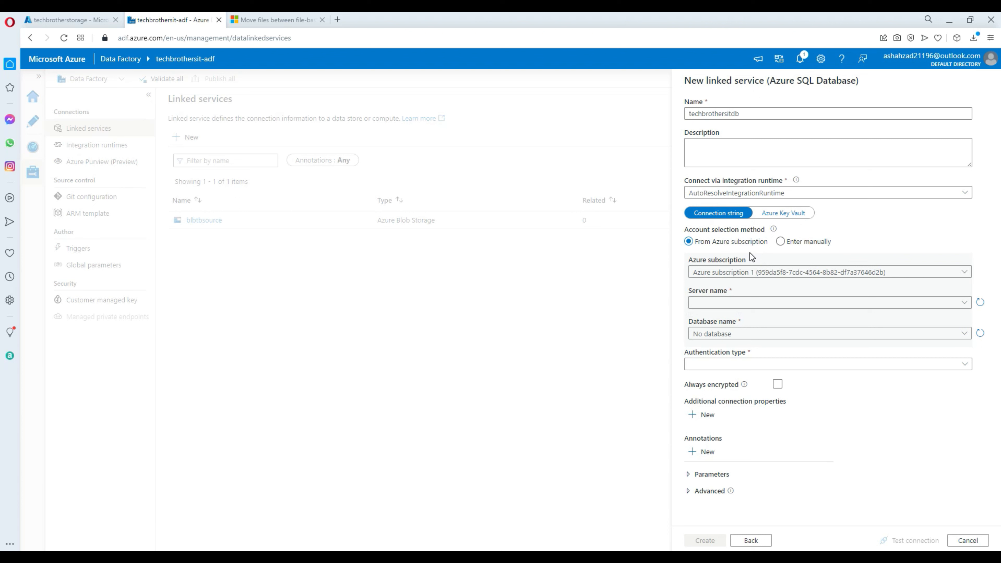
pyautogui.click(730, 306)
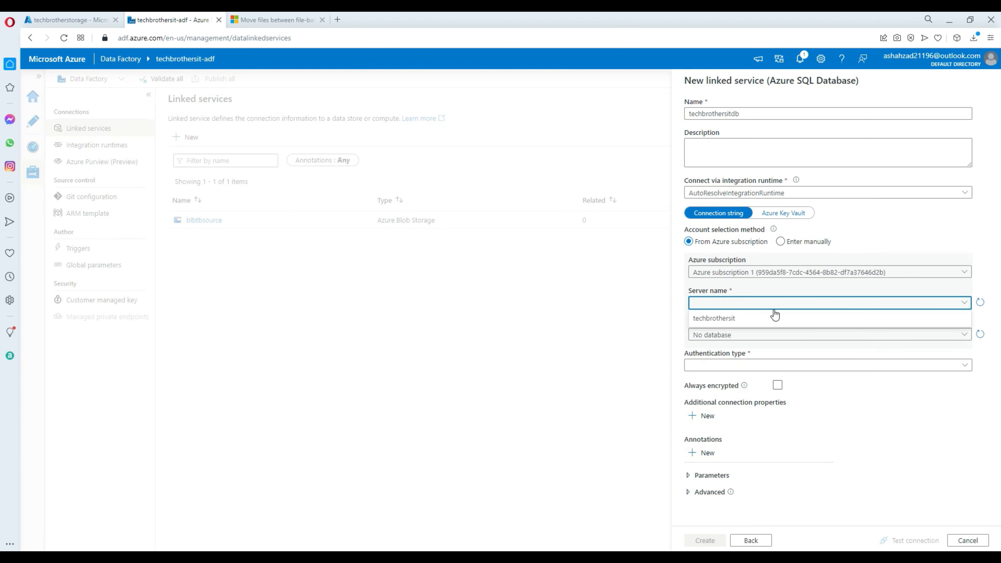
pyautogui.click(736, 325)
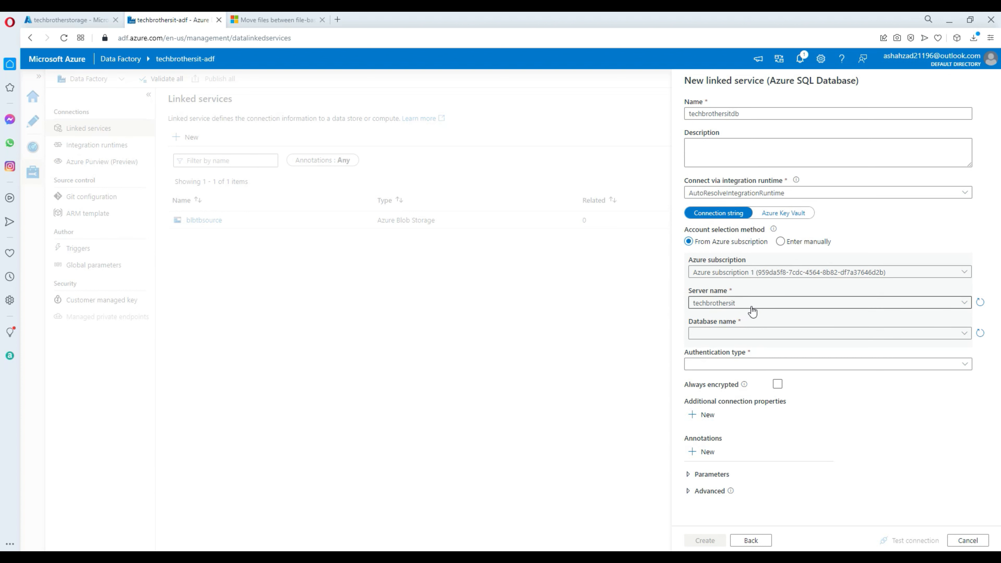
pyautogui.click(731, 336)
pyautogui.click(731, 365)
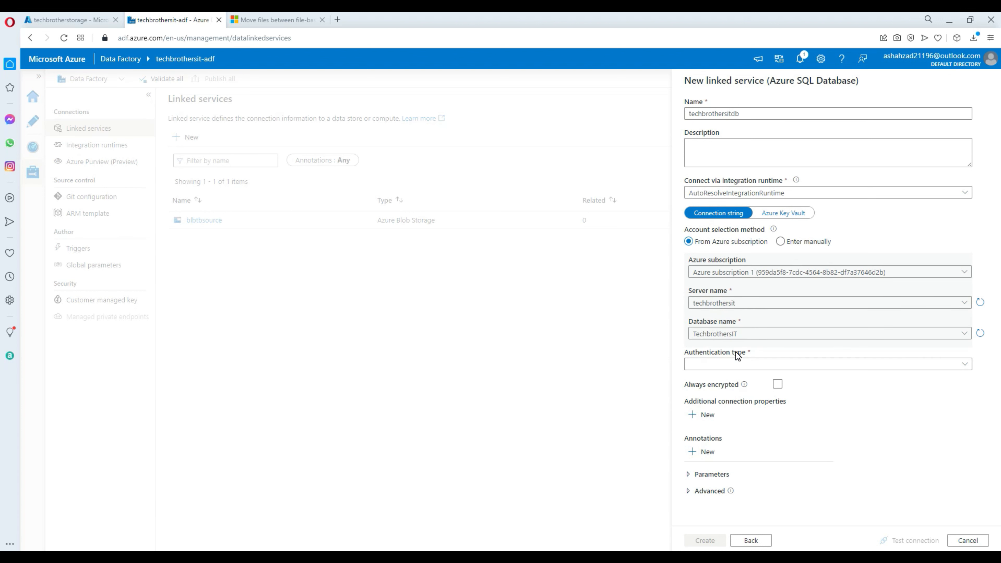
# - Set the linked service to SQL authentication with the user name tbuser and enter the account password
pyautogui.click(751, 365)
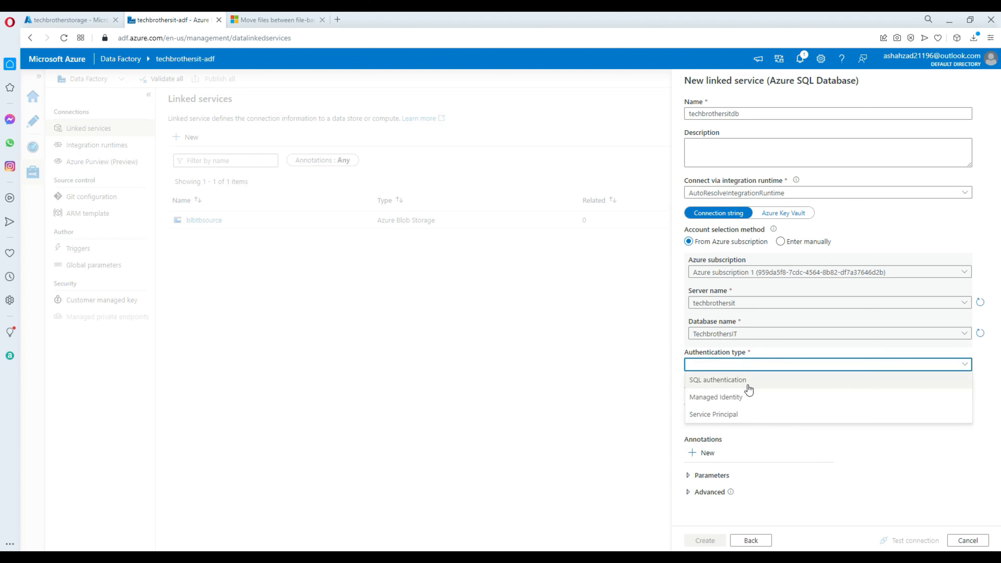
pyautogui.click(737, 380)
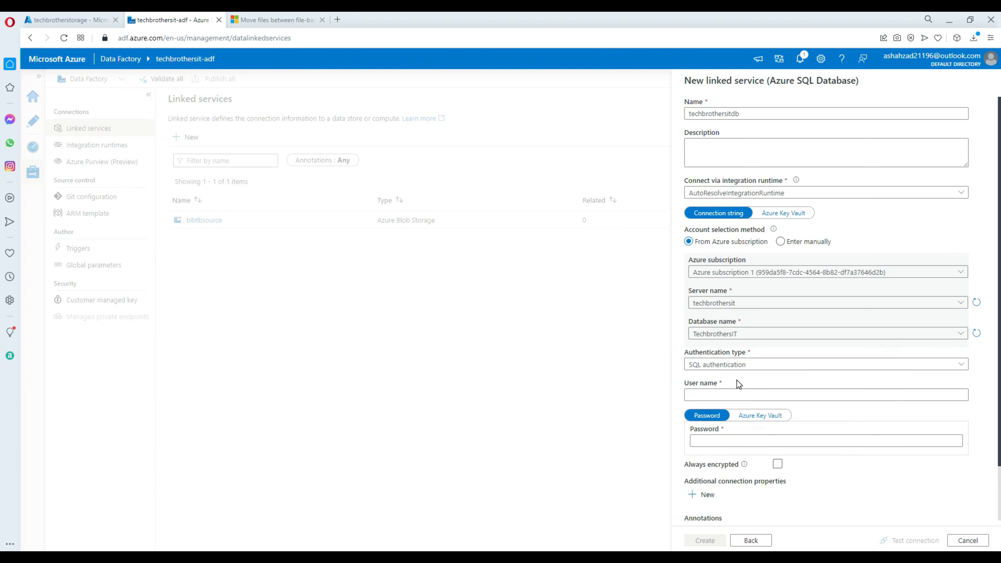
pyautogui.click(751, 395)
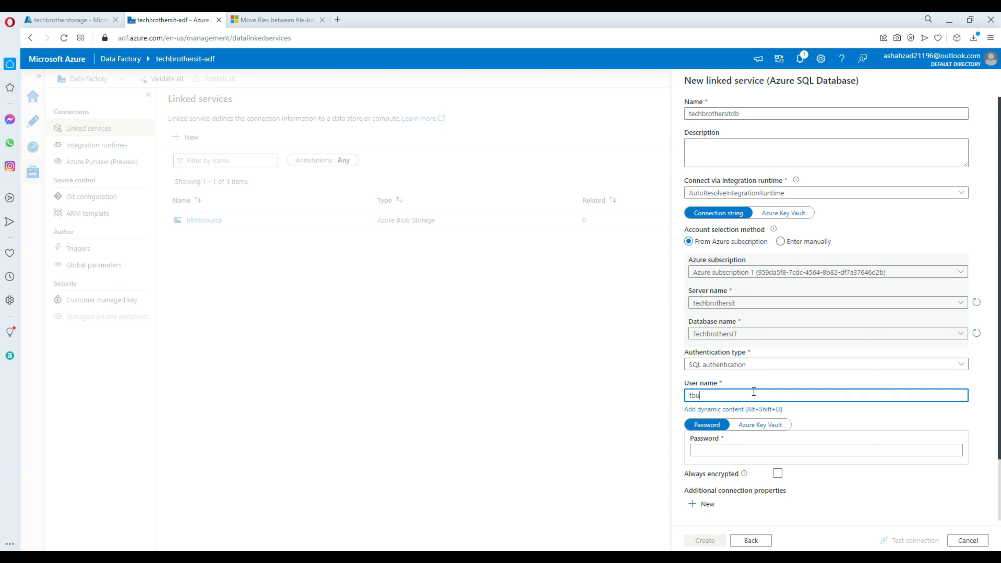
pyautogui.click(748, 450)
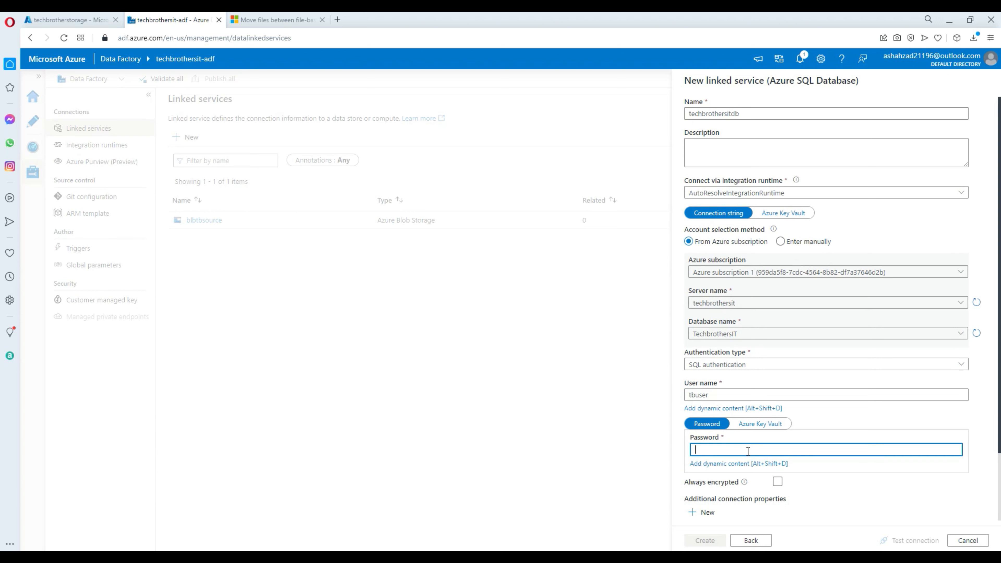
pyautogui.write('••')
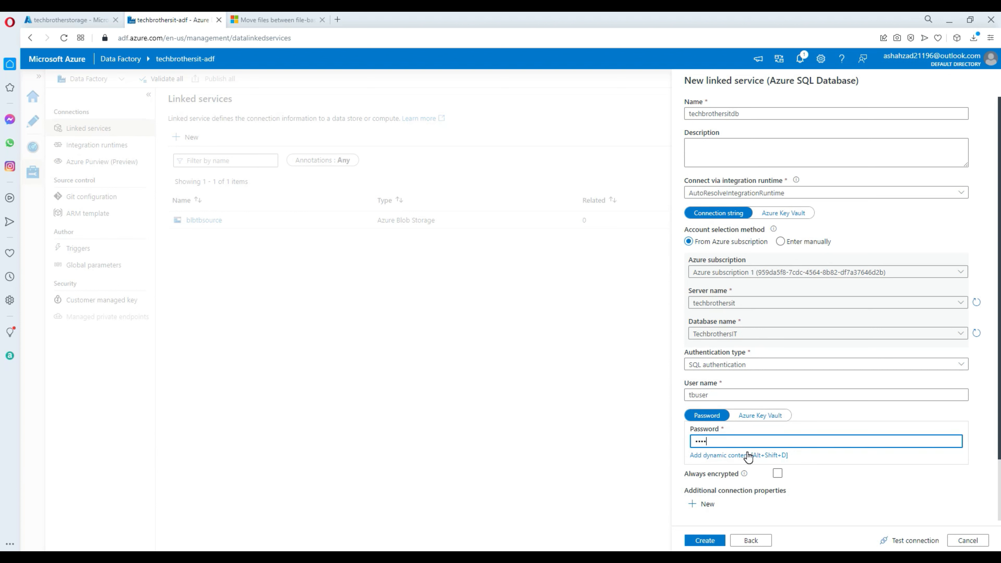
pyautogui.write('••')
# - Test the database connection, create the linked service, and dismiss the creation notification
pyautogui.click(900, 536)
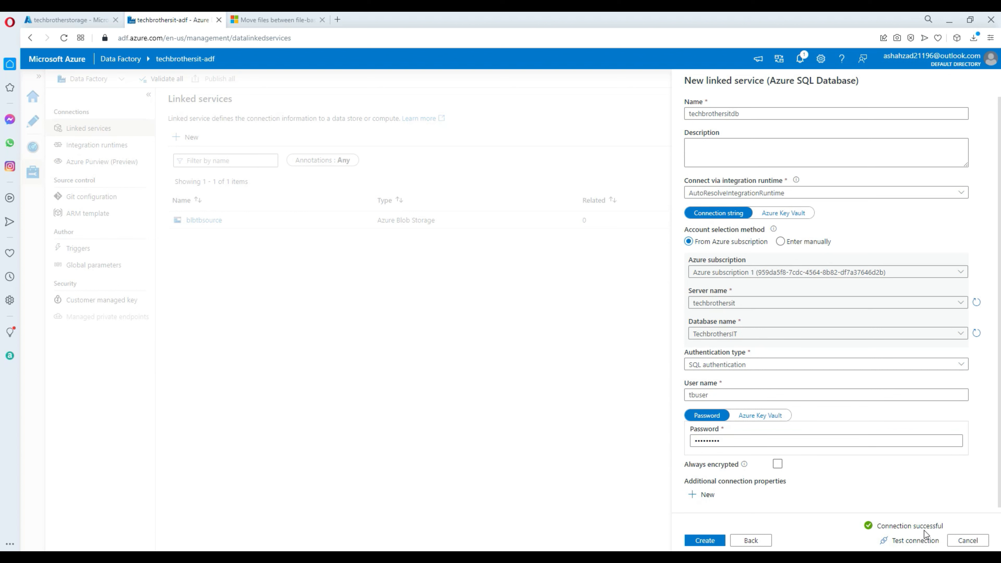
pyautogui.click(706, 541)
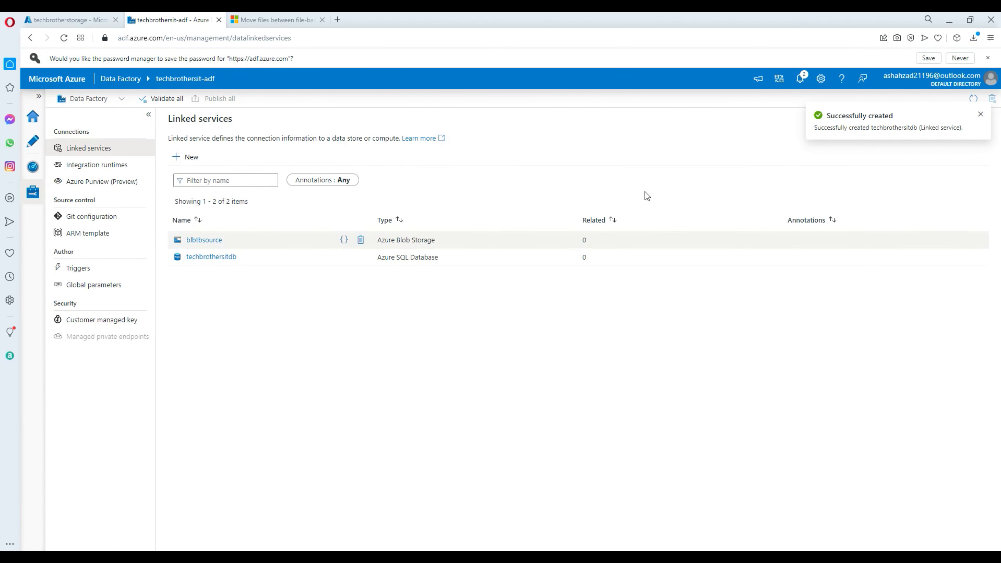
pyautogui.click(981, 115)
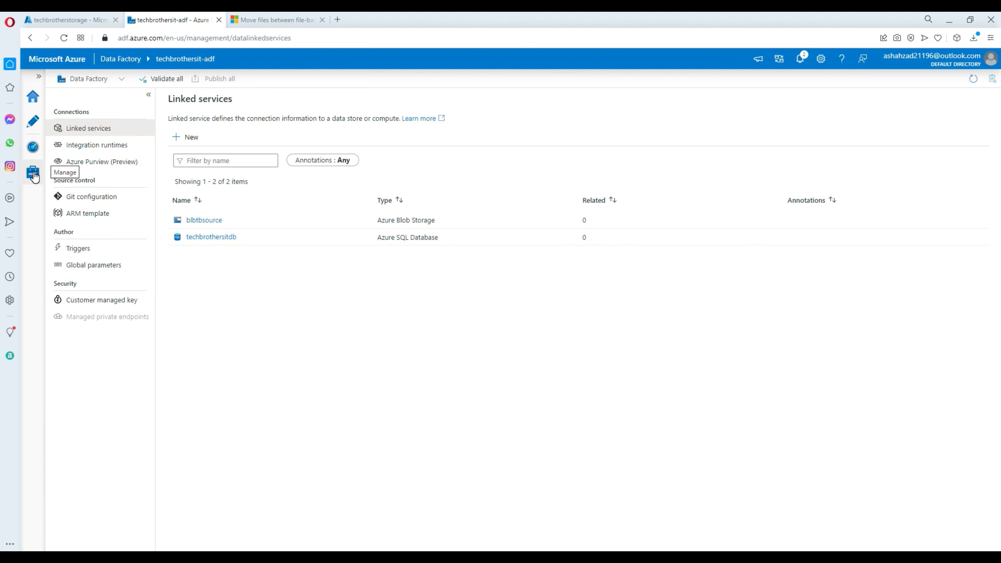
# - Go to the factory's authoring area and create a new blank pipeline
pyautogui.click(32, 125)
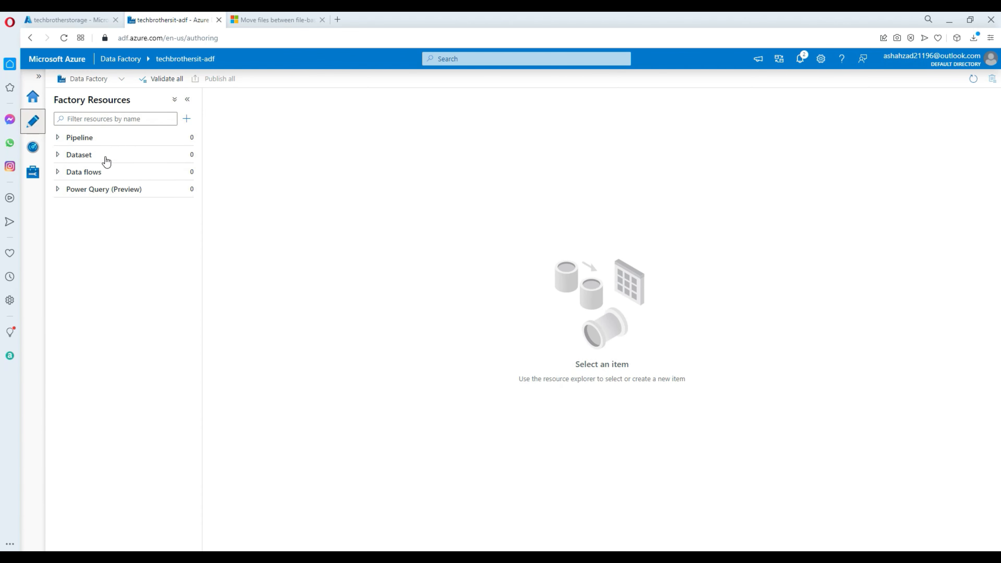
pyautogui.click(58, 138)
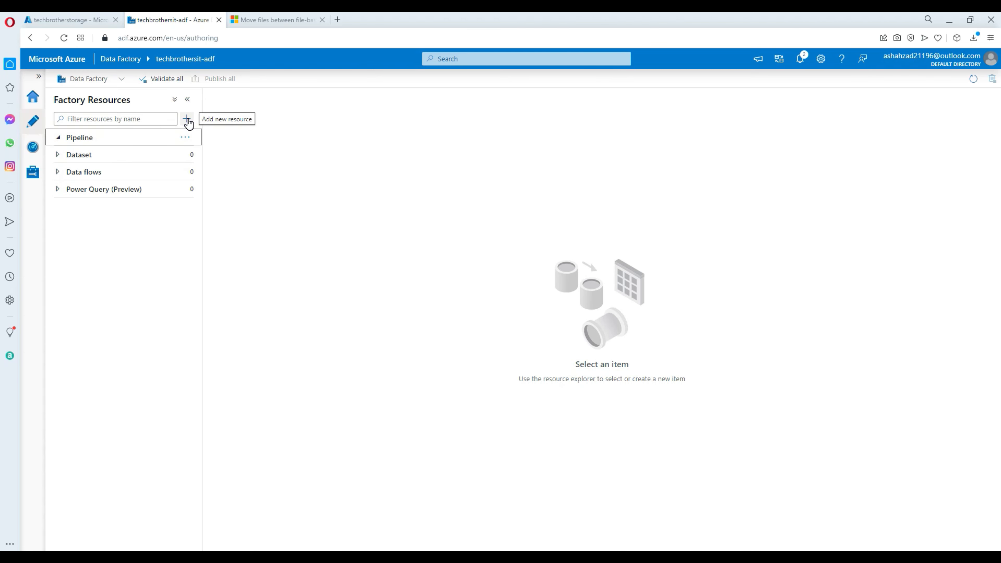
pyautogui.click(188, 121)
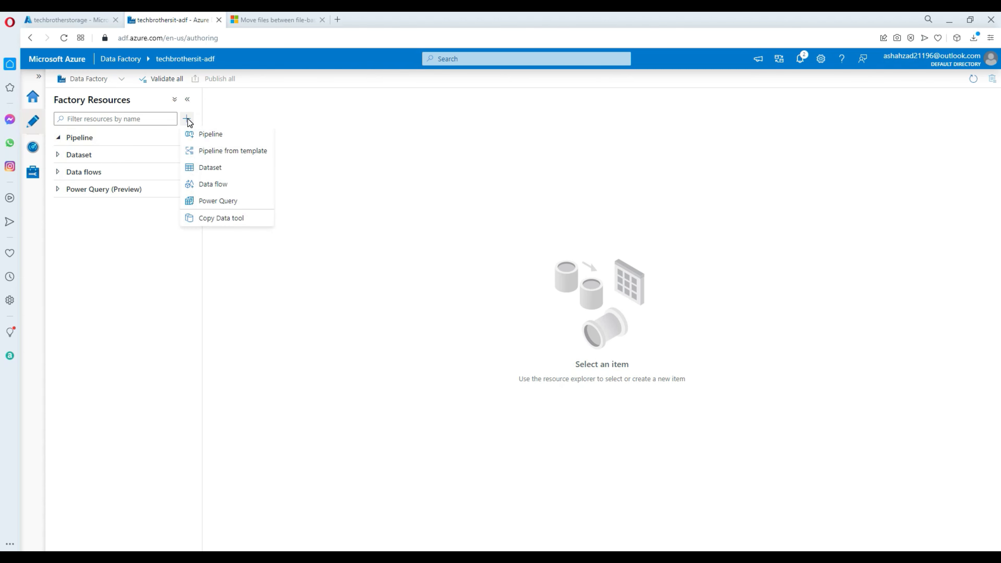
pyautogui.click(209, 135)
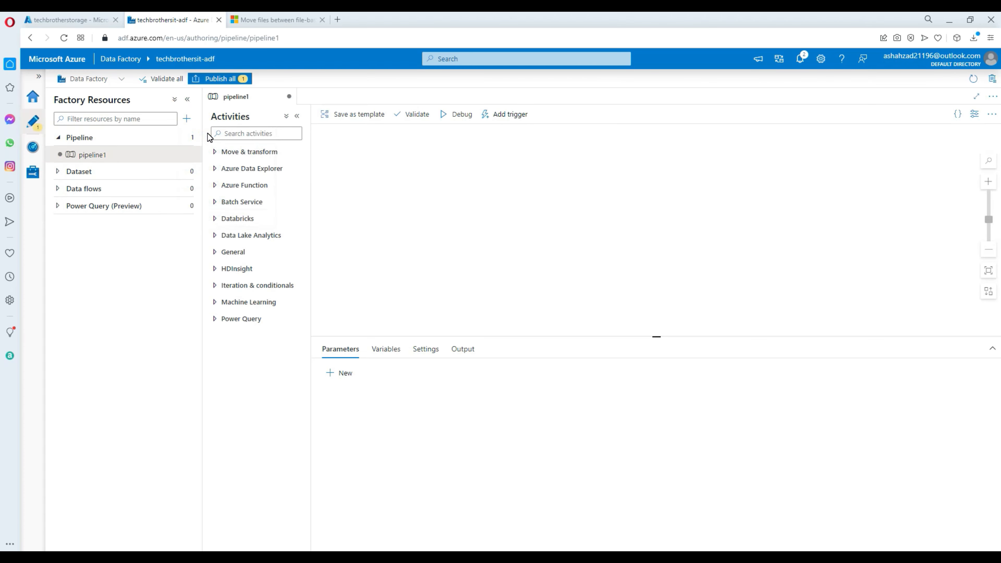
# - Name the new pipeline pl_load_EmpFile_To_AzureTable
pyautogui.click(862, 190)
pyautogui.doubleClick(862, 190)
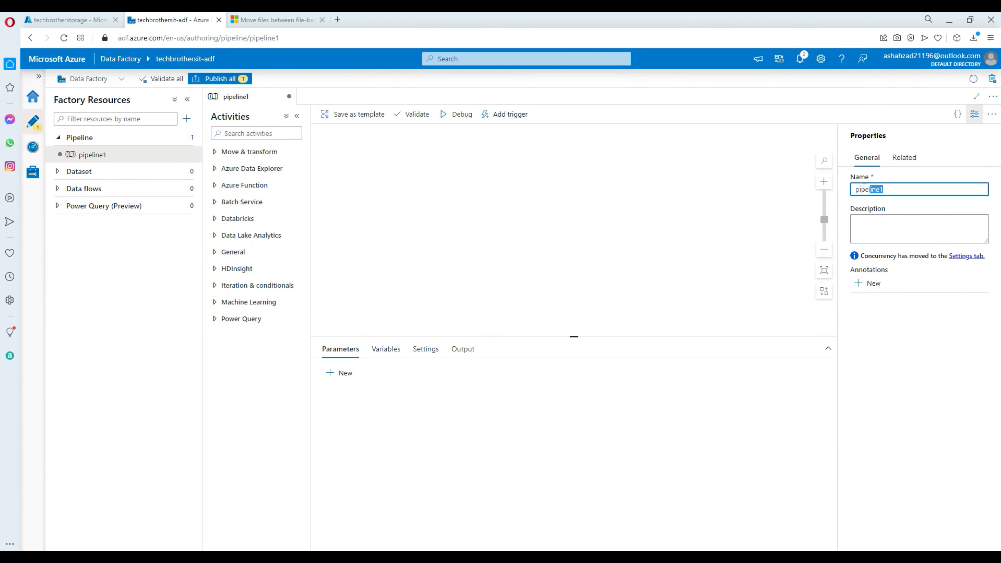
pyautogui.write('pl')
pyautogui.write('_load_EmpFil')
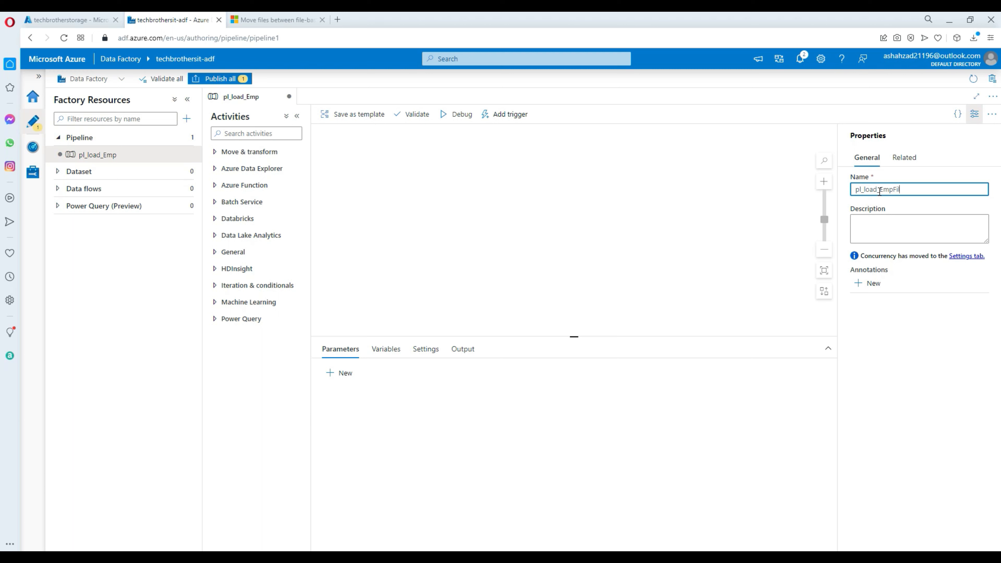
pyautogui.write('e')
pyautogui.write('_ToT')
pyautogui.write('_AzureT')
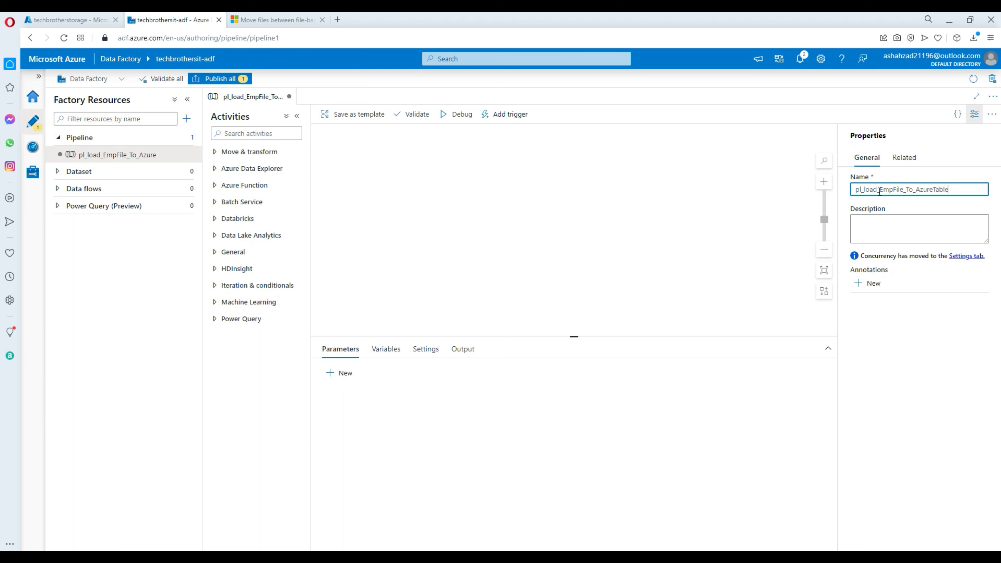
pyautogui.click(609, 238)
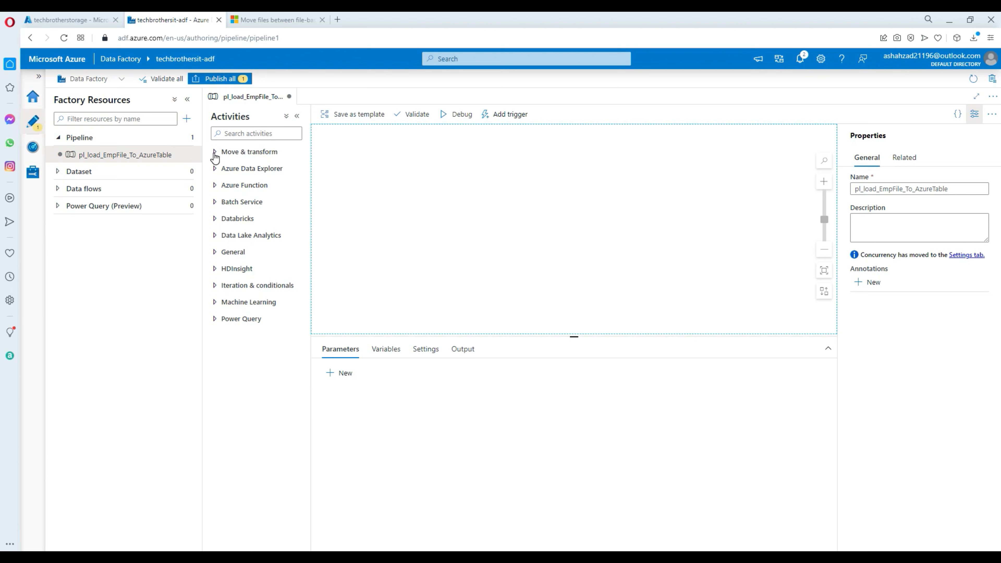
# - Add a Copy data activity to the pipeline canvas and name it CP_EmpFileToTable
pyautogui.click(215, 153)
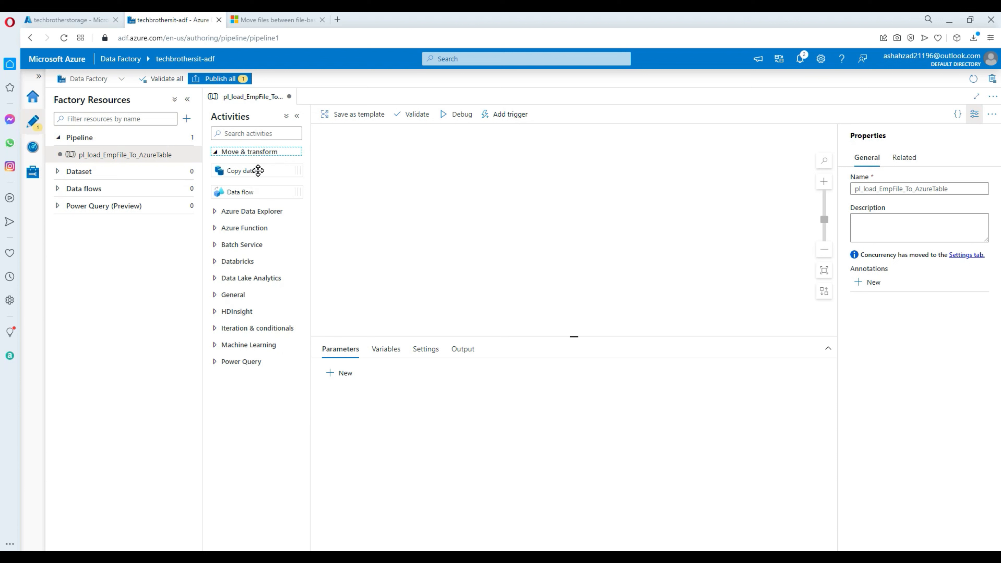
pyautogui.moveTo(253, 171); pyautogui.dragTo(438, 158)
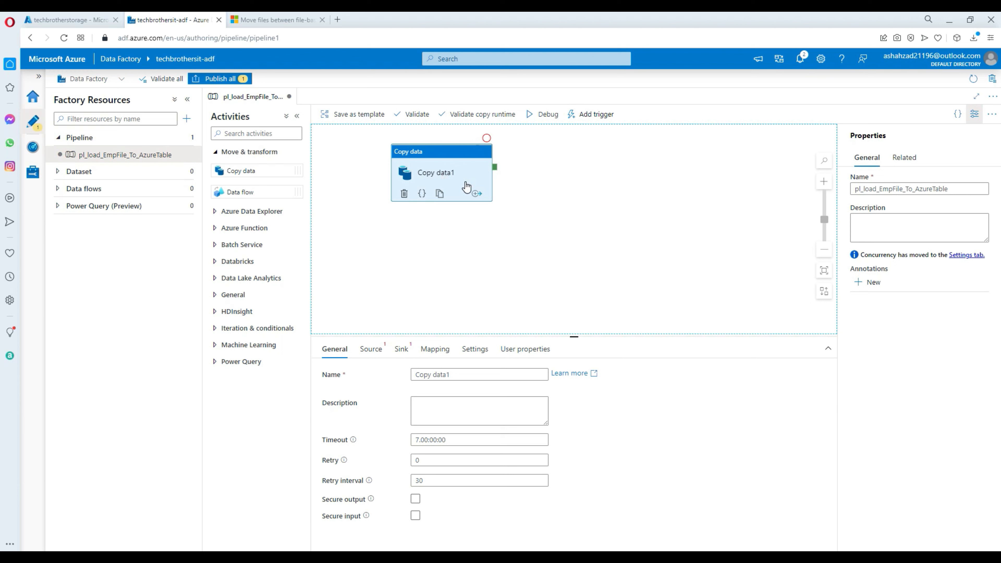
pyautogui.moveTo(463, 376); pyautogui.dragTo(414, 372)
pyautogui.write('C')
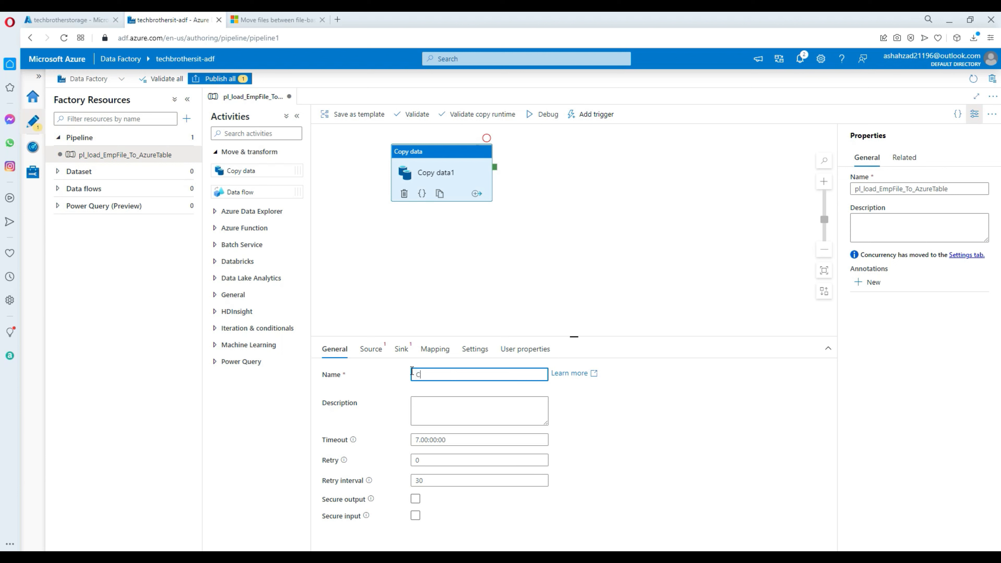
pyautogui.write('P_EmpFileToTable')
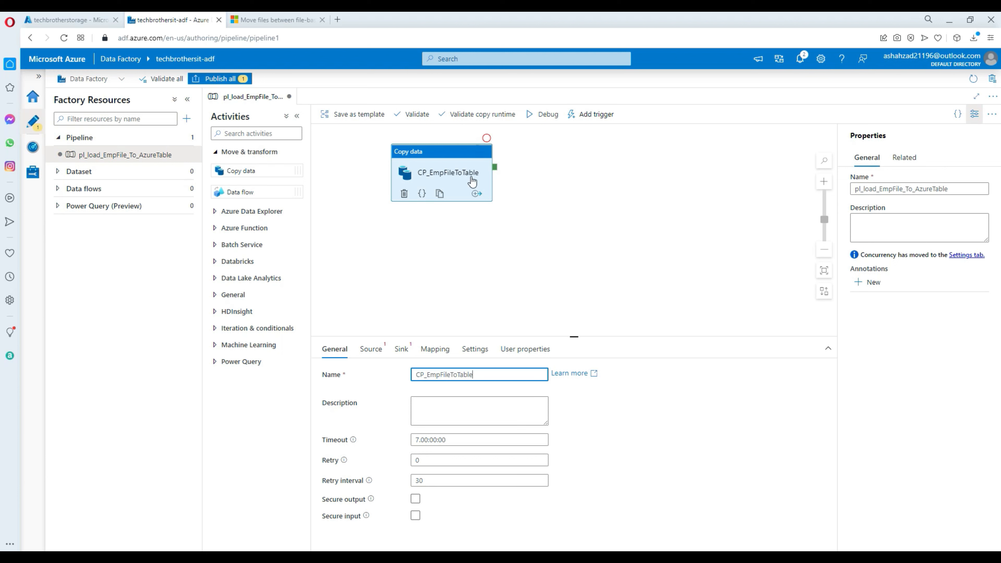
pyautogui.click(557, 226)
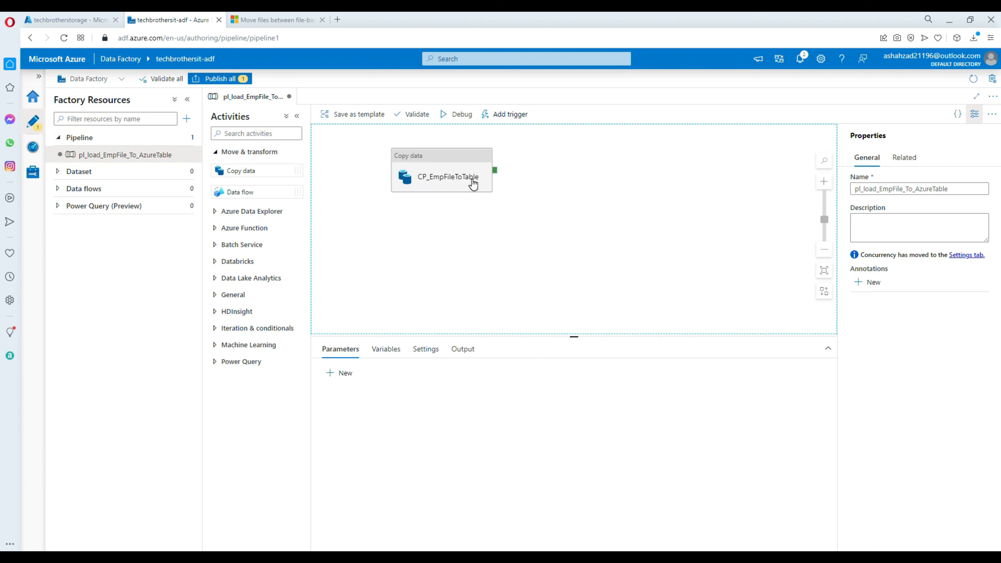
# - Open the source settings of the CP_EmpFileToTable activity and switch to the Azure portal to examine the files in the tbsource container
pyautogui.click(470, 180)
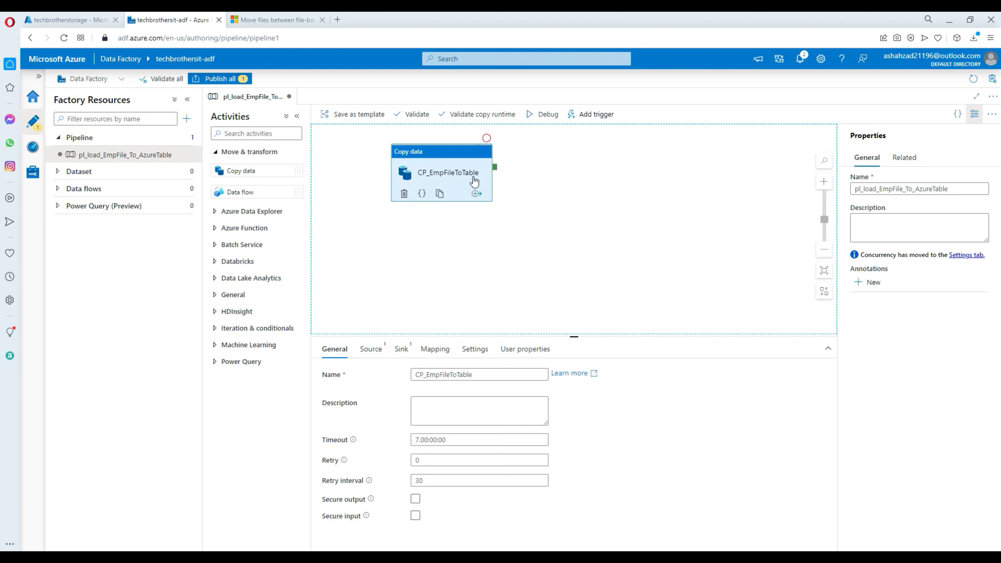
pyautogui.click(370, 350)
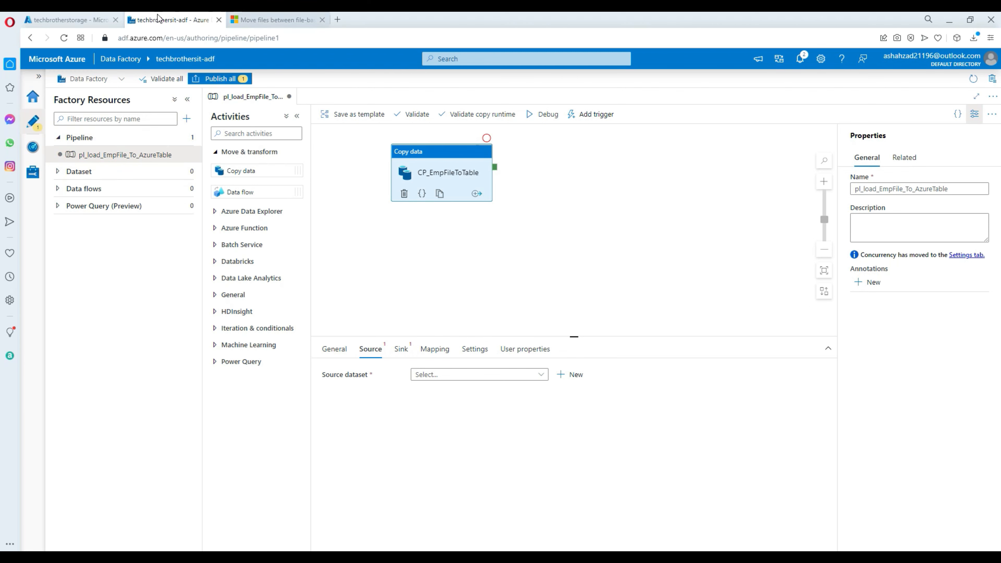
pyautogui.click(82, 20)
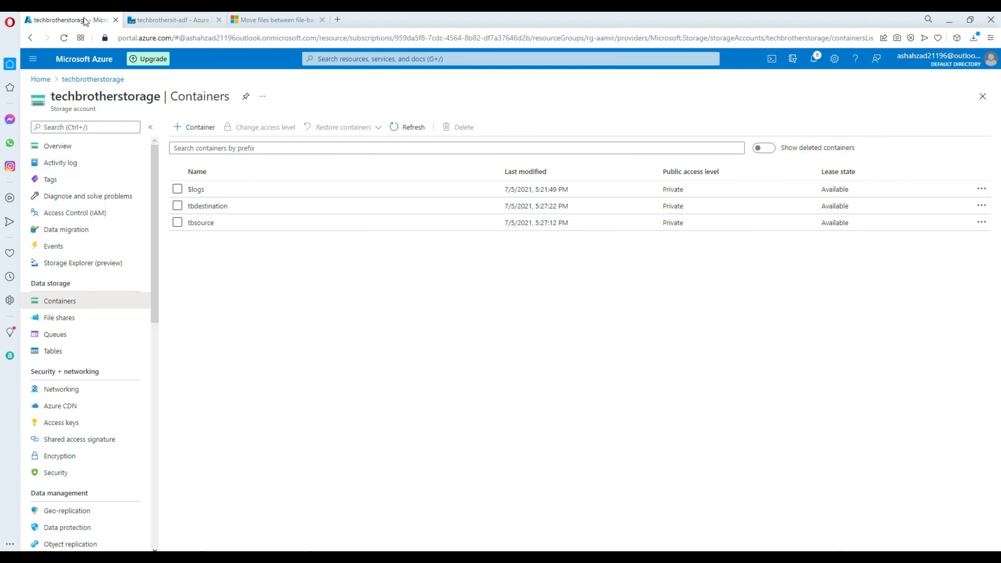
pyautogui.click(202, 223)
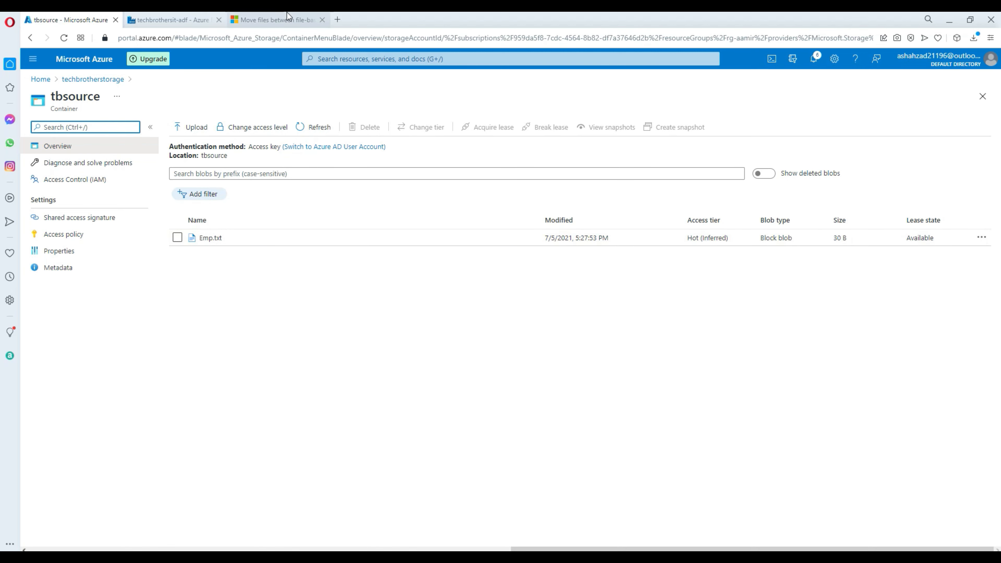
# - Switch back to Data Factory and start a new source dataset using Azure Blob Storage with the DelimitedText format
pyautogui.click(184, 22)
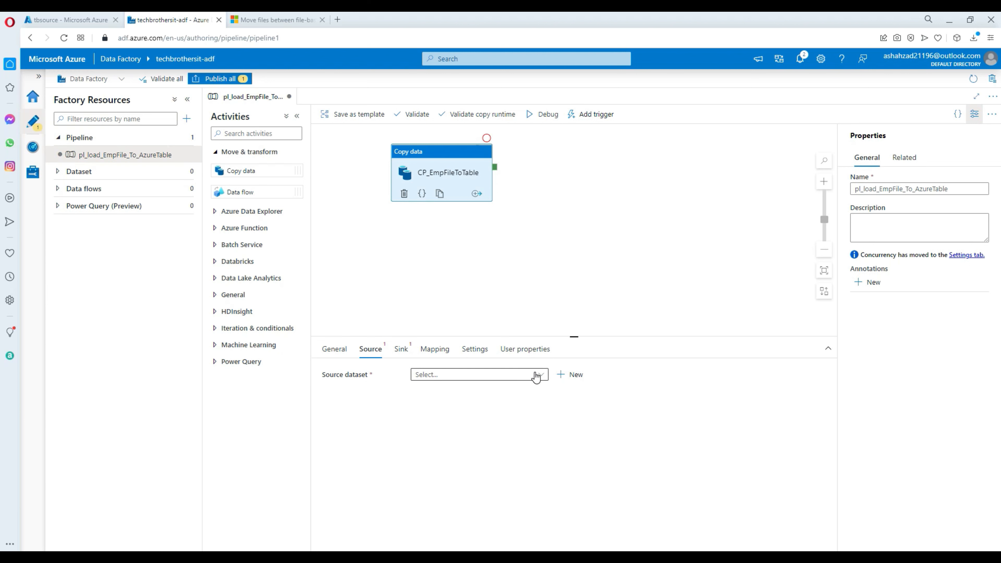
pyautogui.click(542, 381)
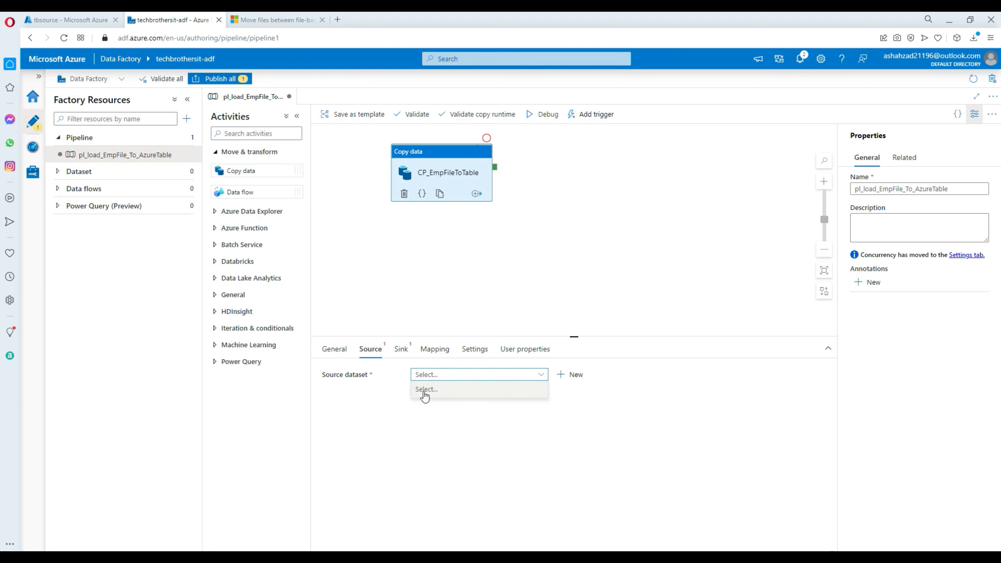
pyautogui.click(572, 374)
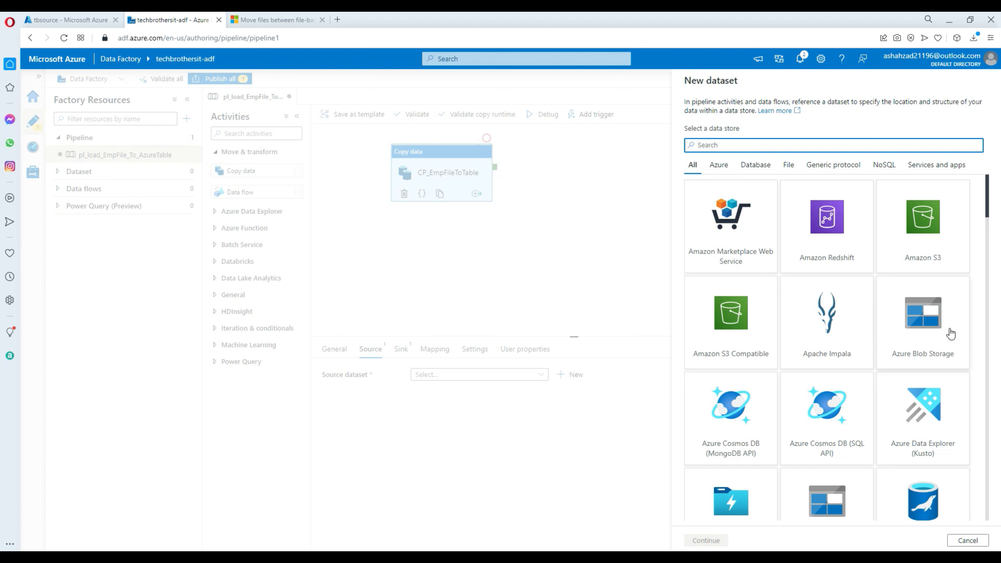
pyautogui.click(932, 338)
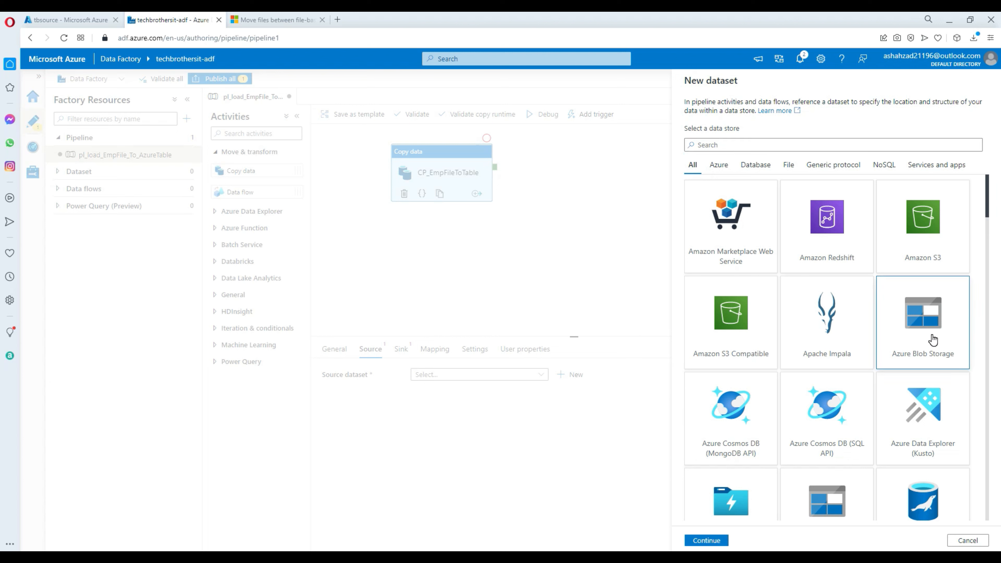
pyautogui.click(706, 540)
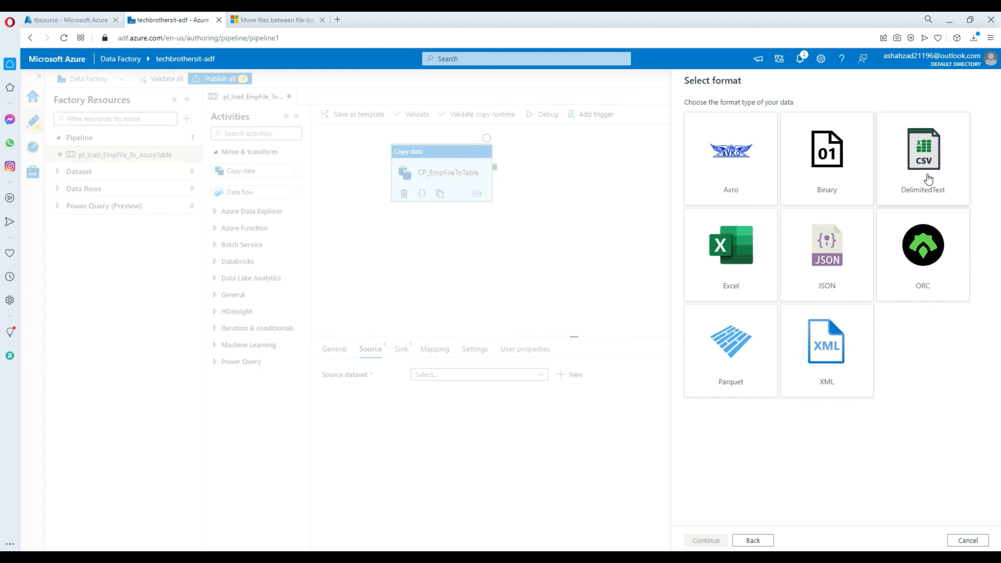
pyautogui.click(922, 190)
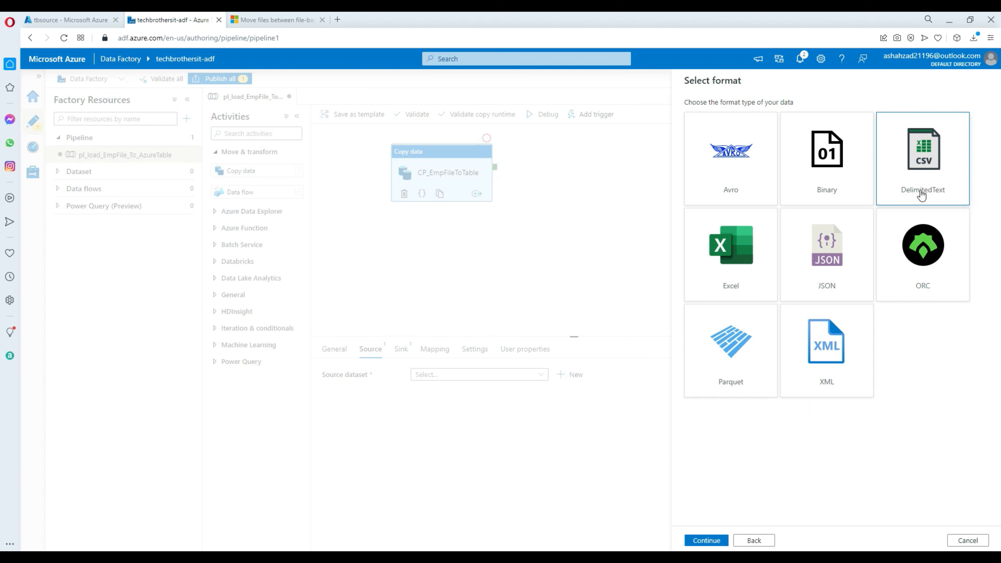
pyautogui.click(721, 539)
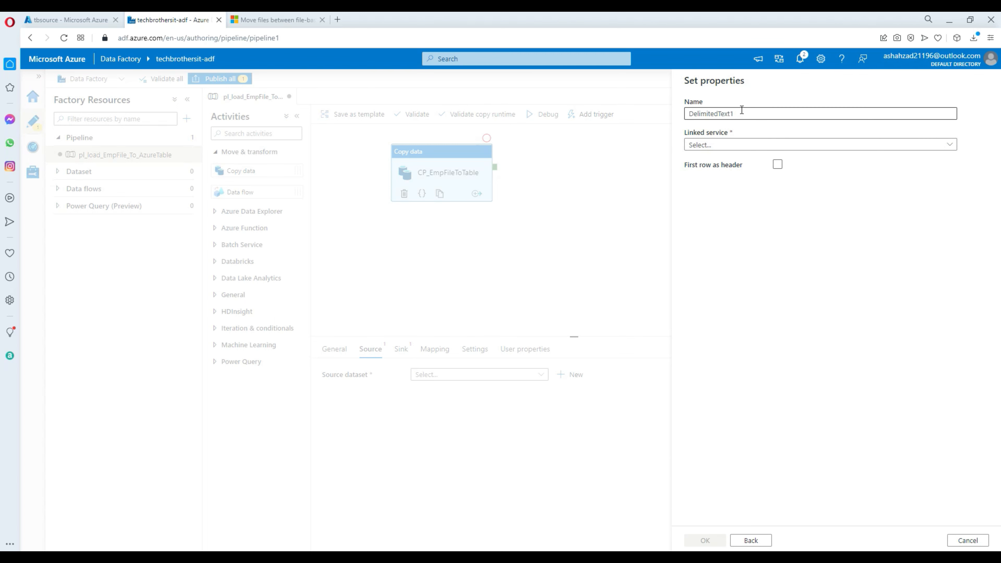
# - Name the dataset ds_emp and assign it the linked service blbtbsource
pyautogui.moveTo(738, 114); pyautogui.dragTo(688, 115)
pyautogui.write('ds')
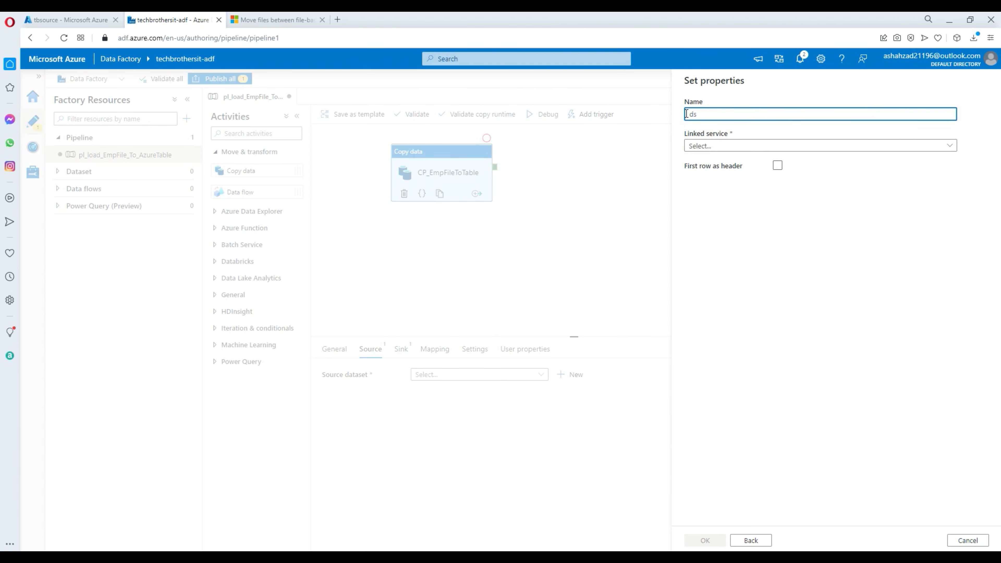
pyautogui.write('_emp[')
pyautogui.press('BackSpace')
pyautogui.click(712, 148)
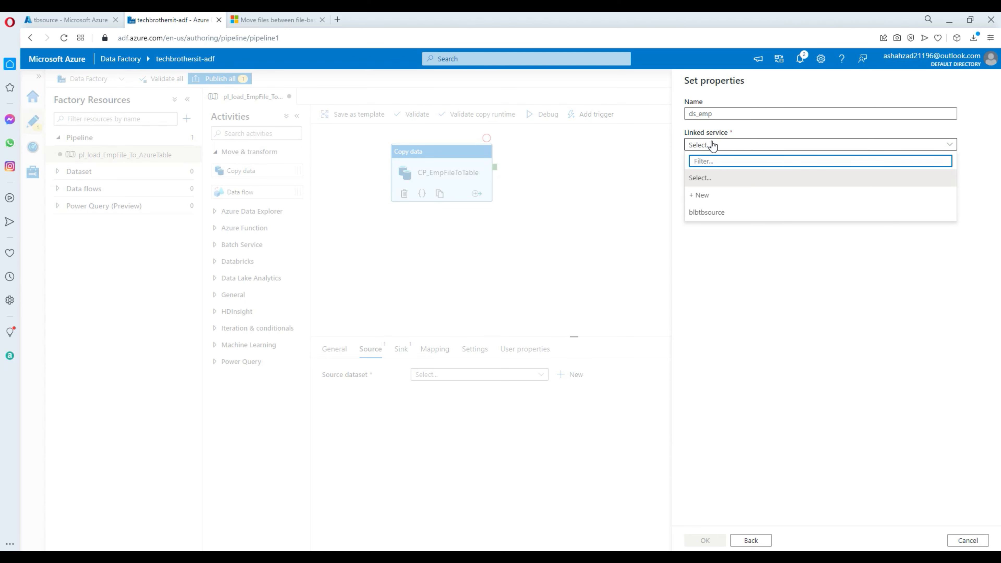
pyautogui.click(711, 218)
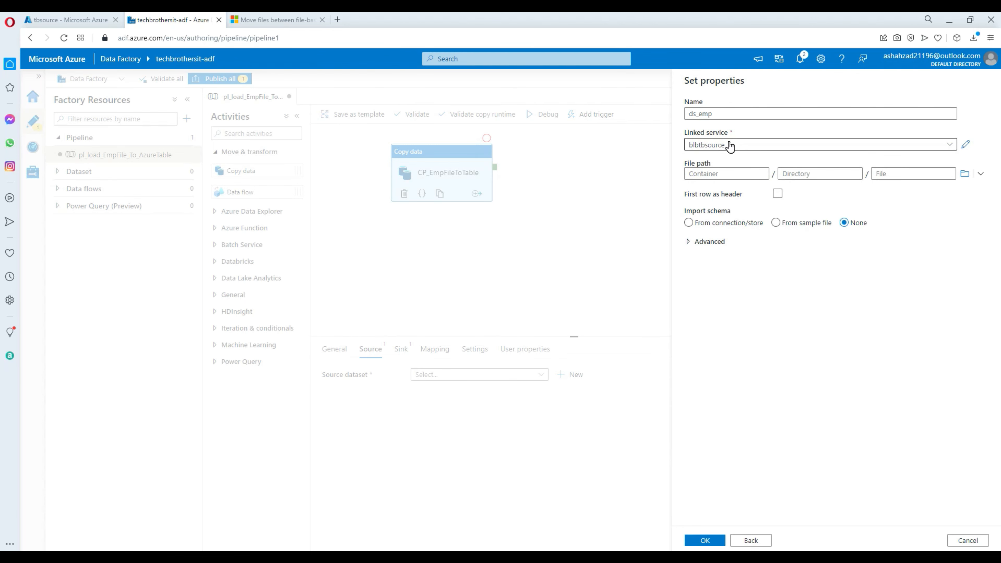
# - Browse the linked storage and set the dataset's file path to Emp.txt in the tbsource container
pyautogui.click(741, 175)
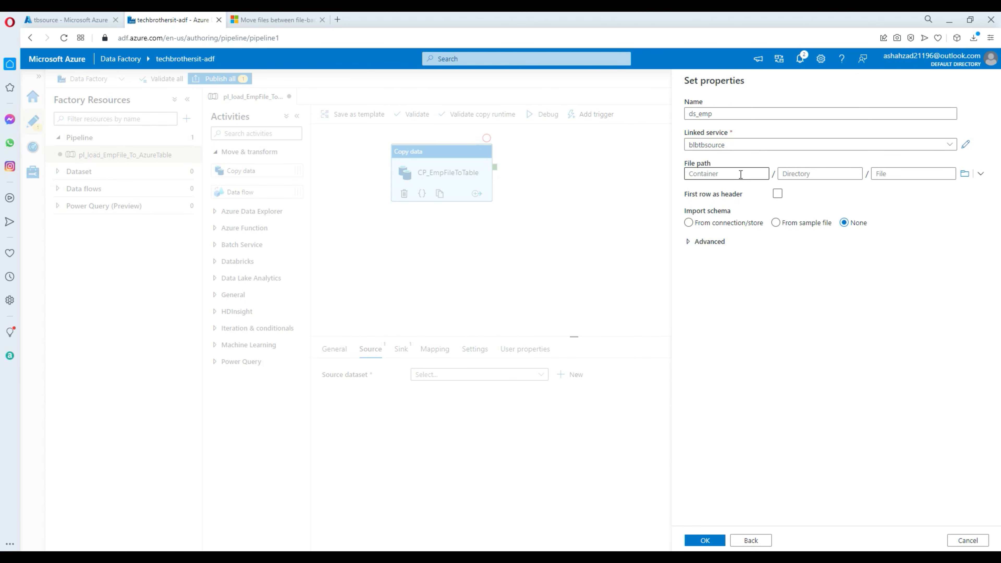
pyautogui.click(739, 174)
pyautogui.click(796, 174)
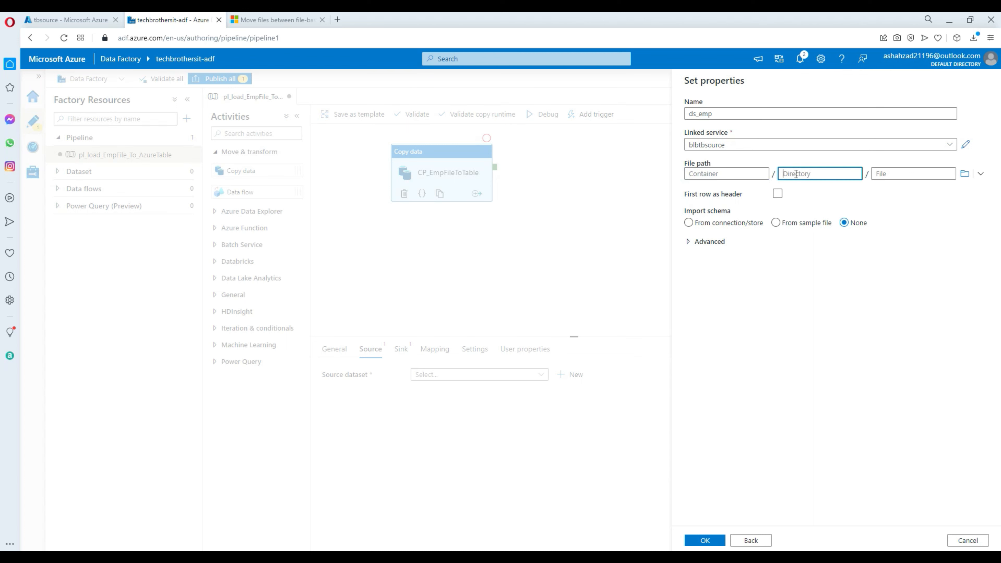
pyautogui.click(912, 174)
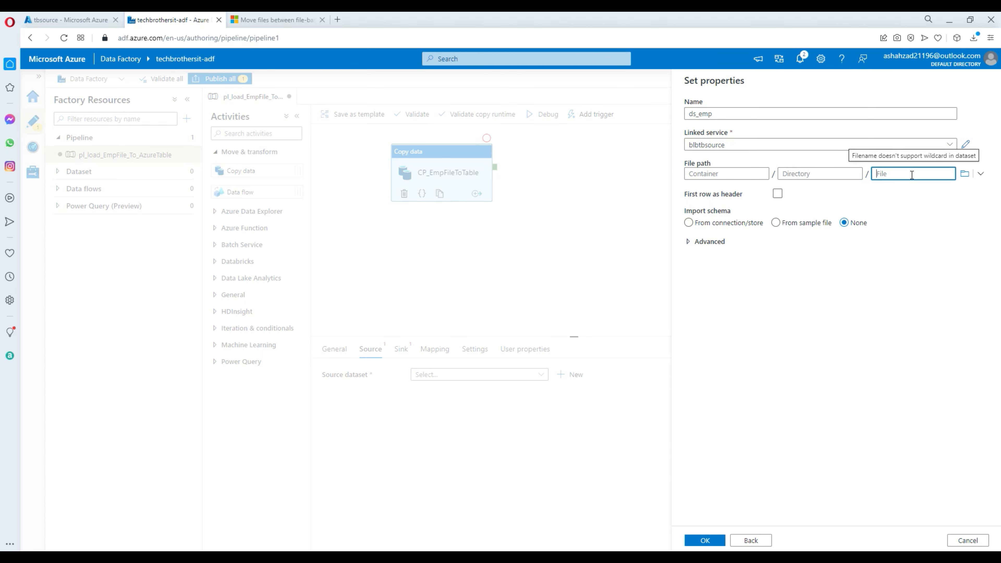
pyautogui.click(964, 175)
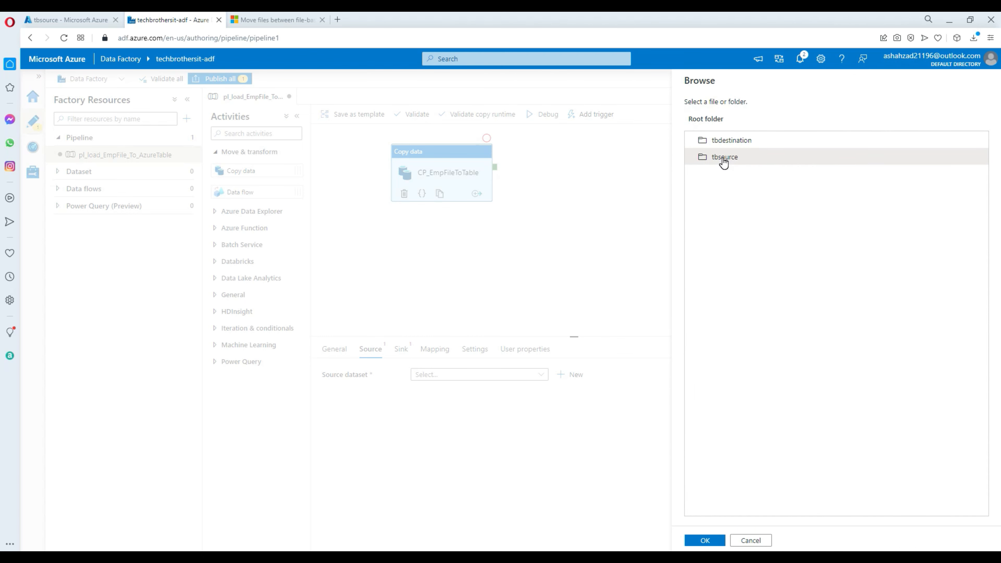
pyautogui.doubleClick(724, 162)
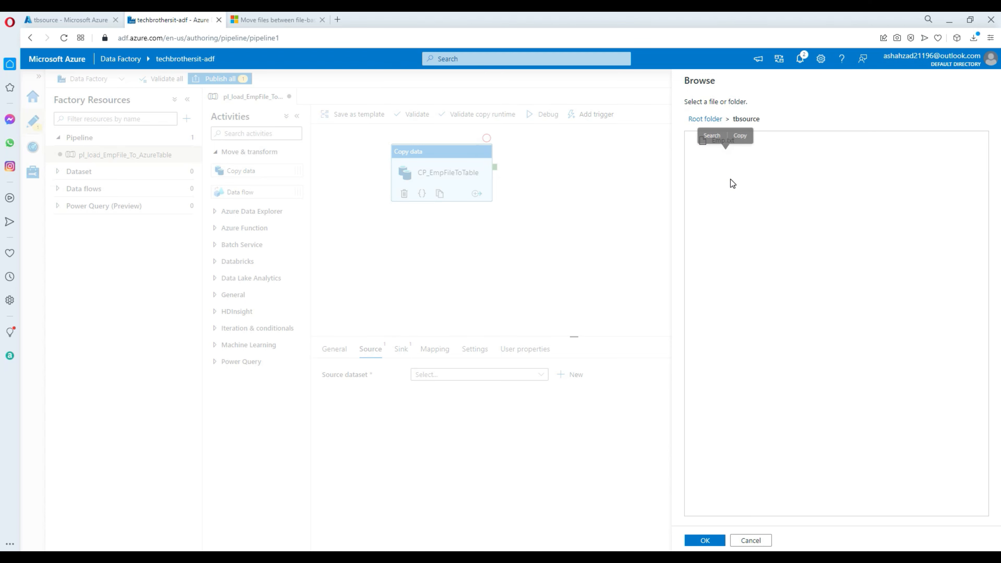
pyautogui.click(737, 145)
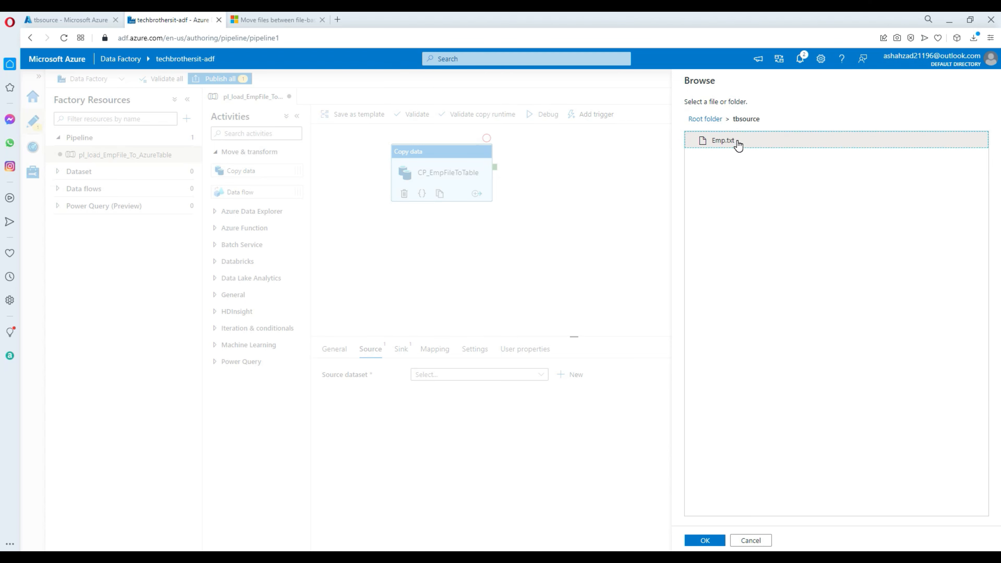
pyautogui.click(705, 541)
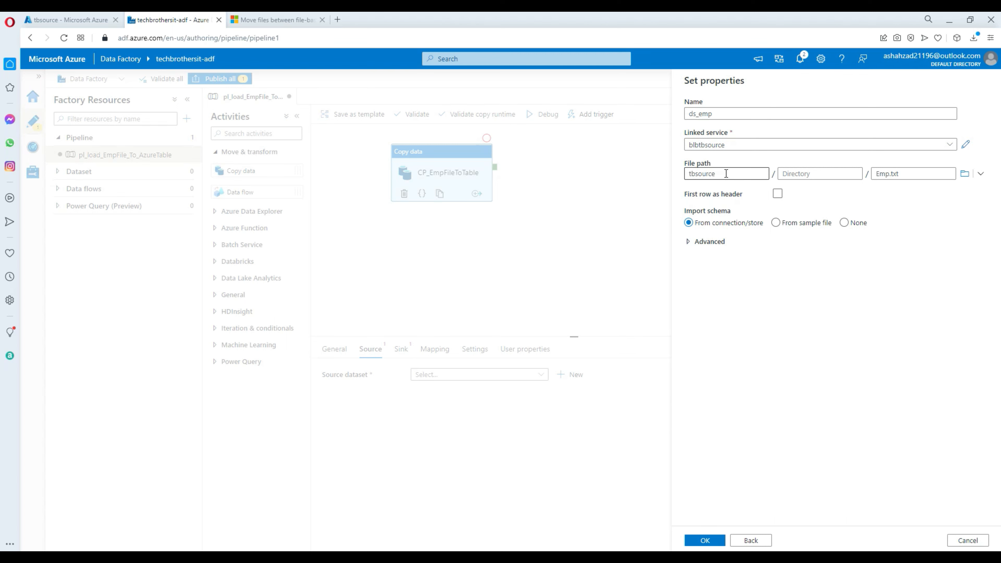
# - Examine the container, directory and file parts of the dataset's file path
pyautogui.moveTo(726, 174); pyautogui.dragTo(682, 179)
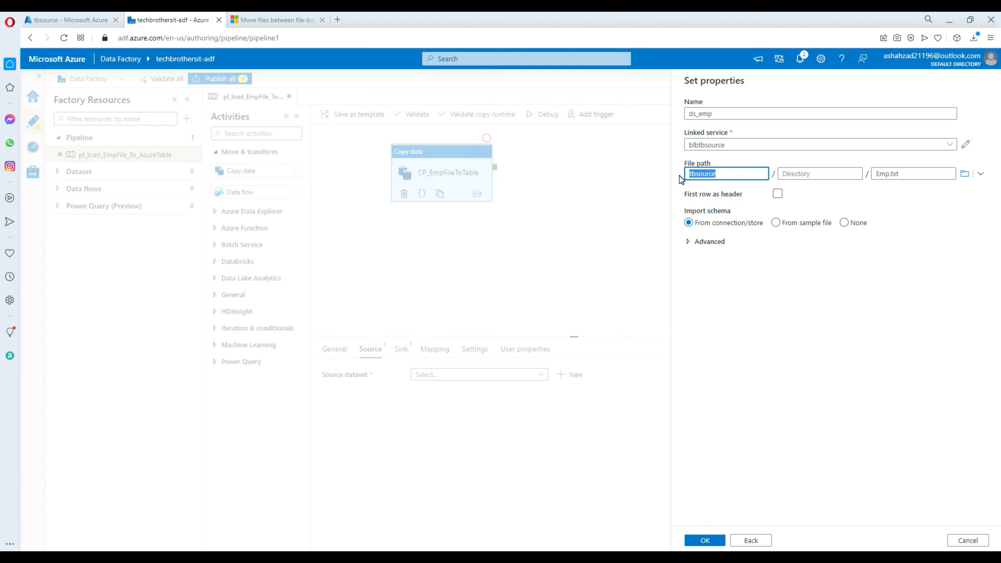
pyautogui.click(808, 174)
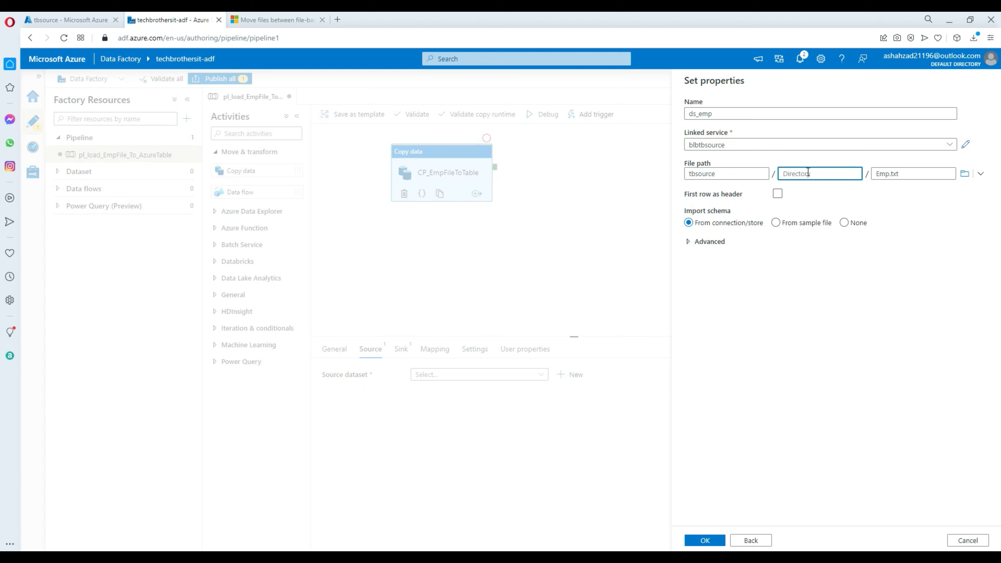
pyautogui.click(912, 173)
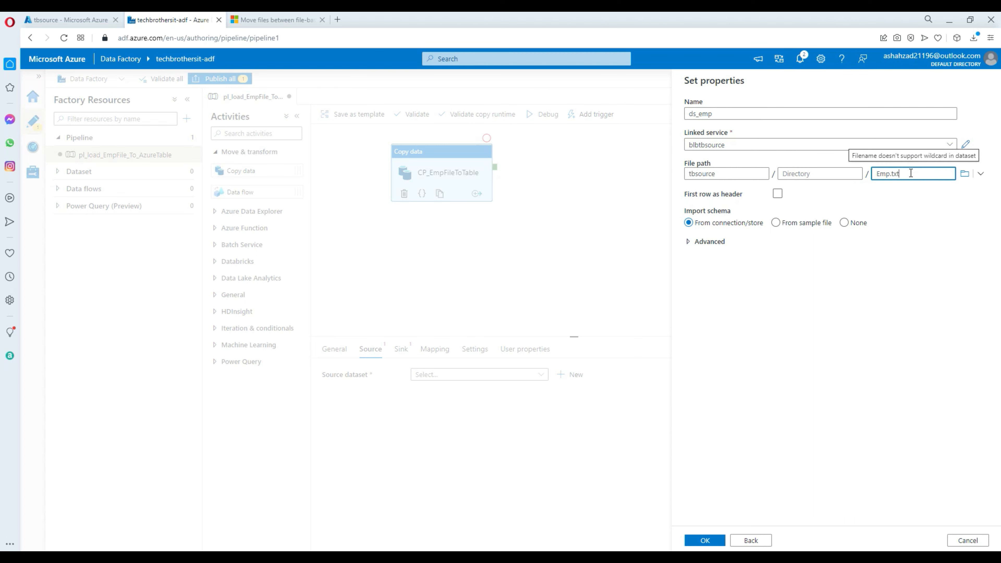
pyautogui.click(759, 174)
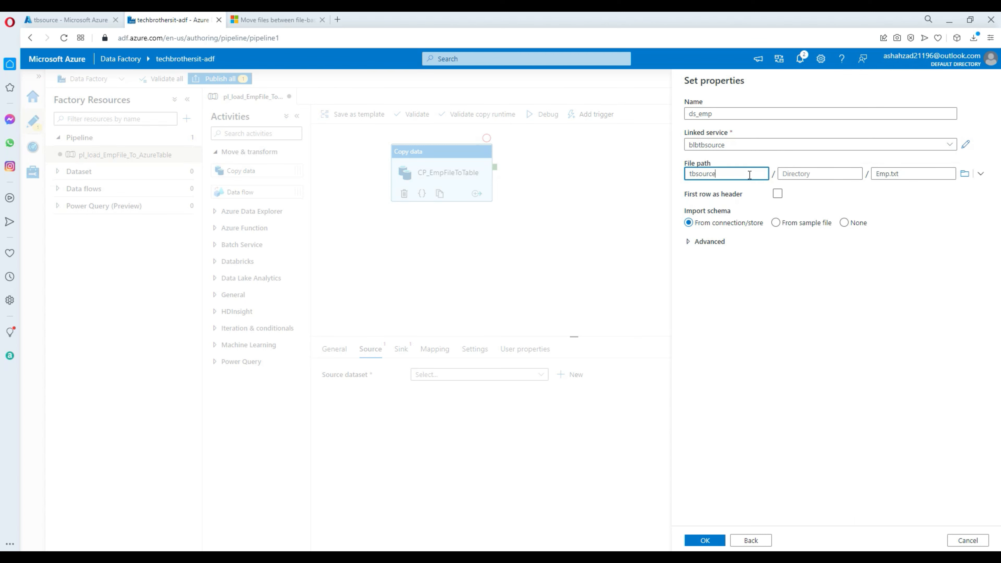
pyautogui.click(817, 169)
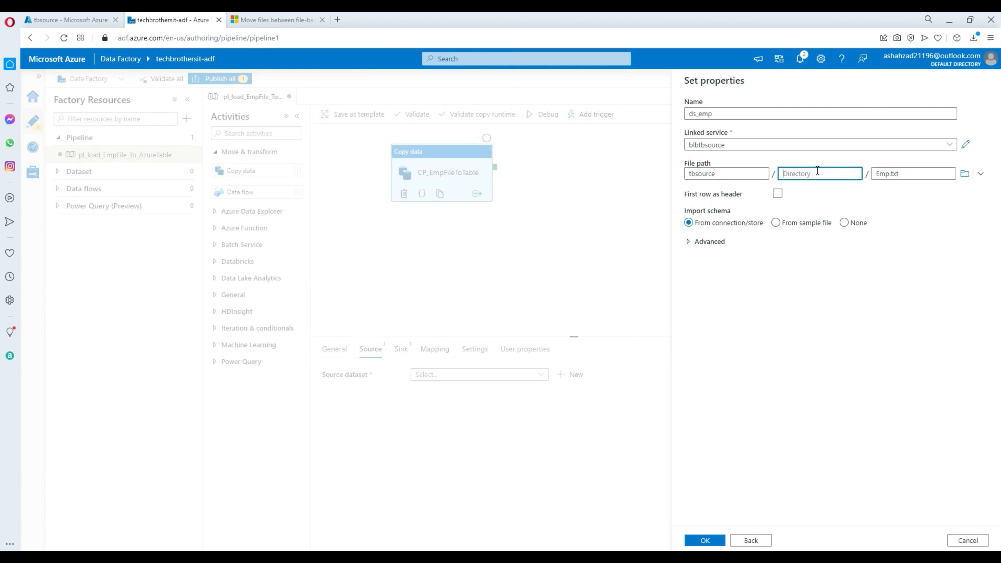
pyautogui.click(741, 176)
pyautogui.moveTo(745, 174); pyautogui.dragTo(683, 184)
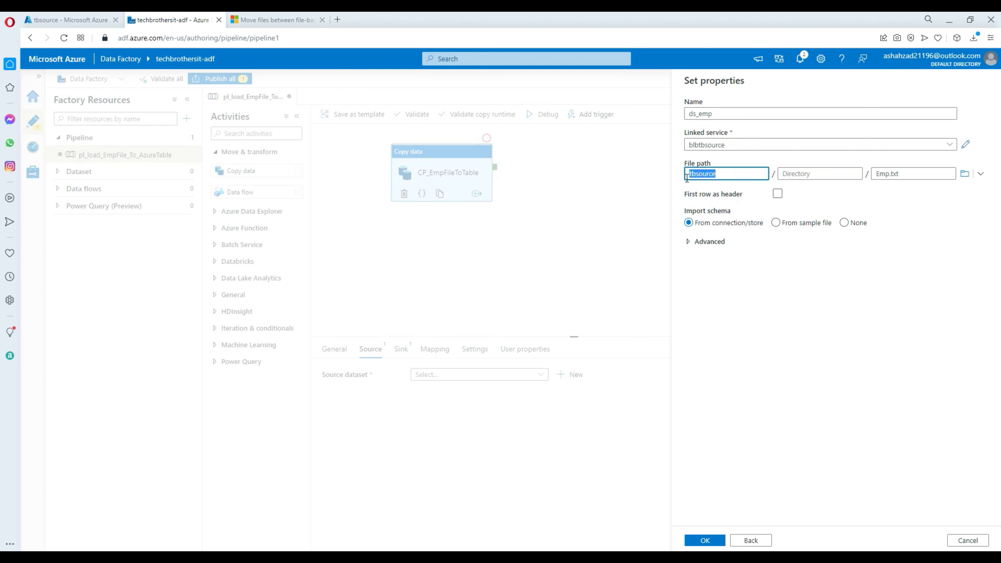
pyautogui.click(801, 174)
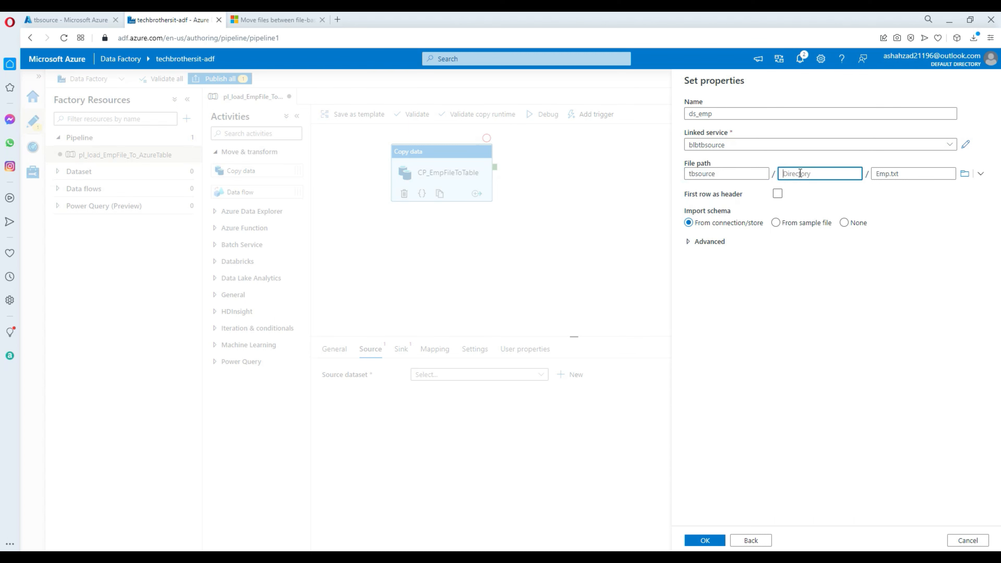
pyautogui.click(901, 174)
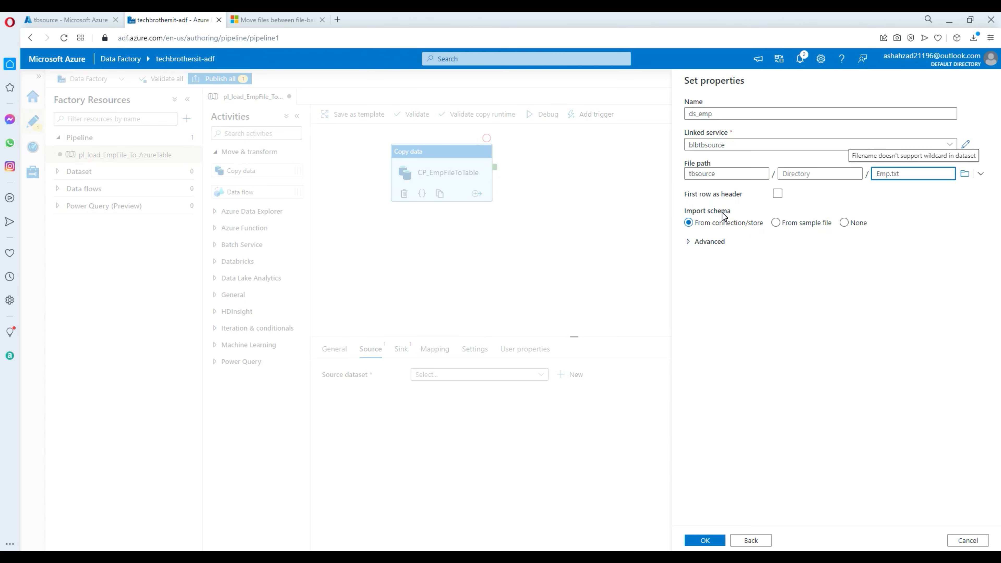
# - Set the schema import to None, create the dataset and review the copy activity's source settings
pyautogui.click(845, 223)
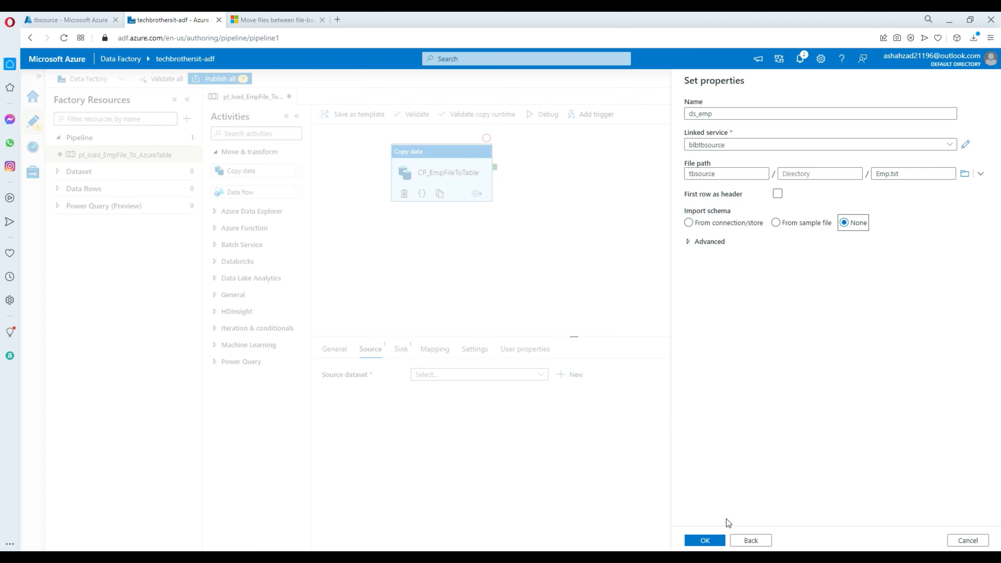
pyautogui.click(704, 540)
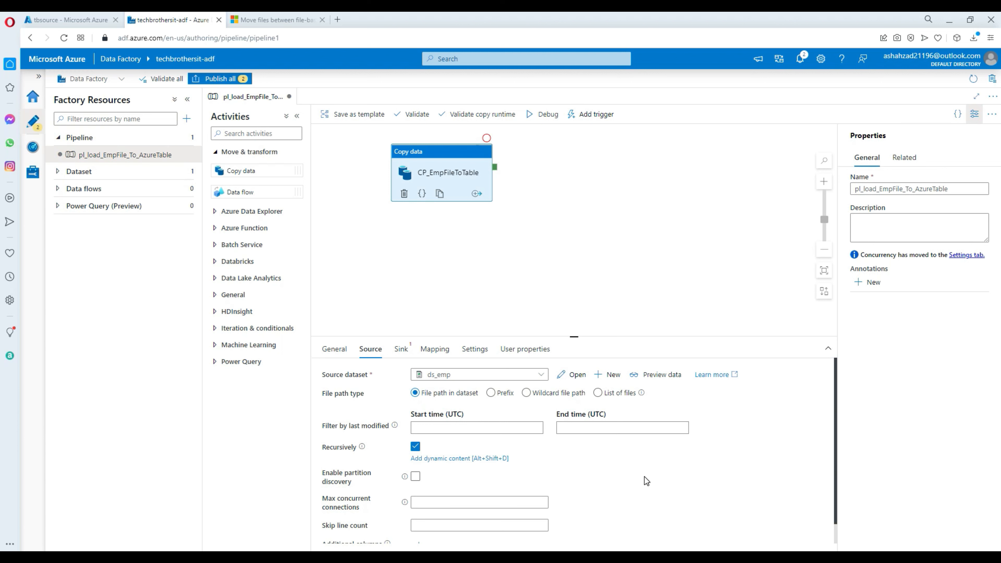
pyautogui.scroll(-1, 648, 475)
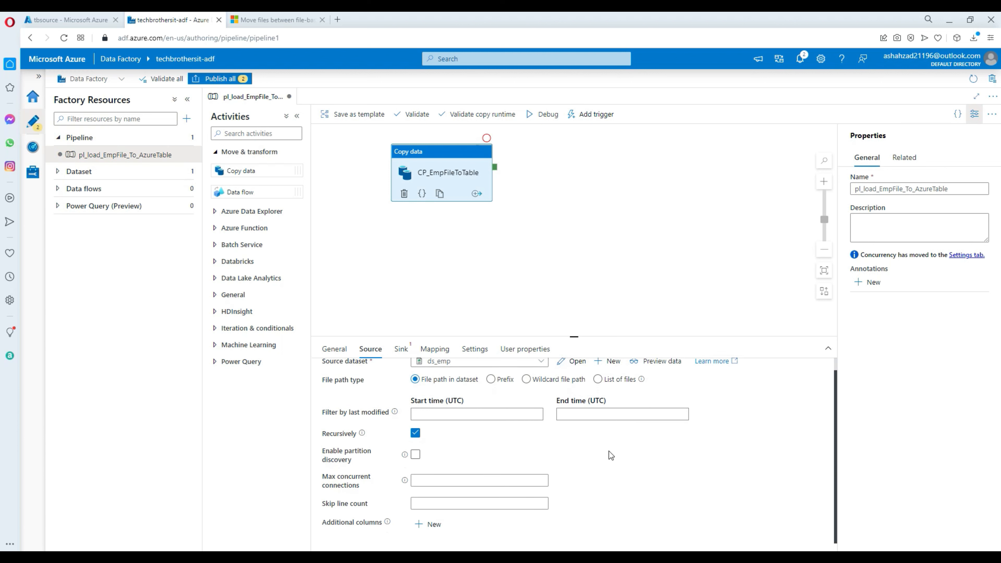
pyautogui.scroll(1, 633, 448)
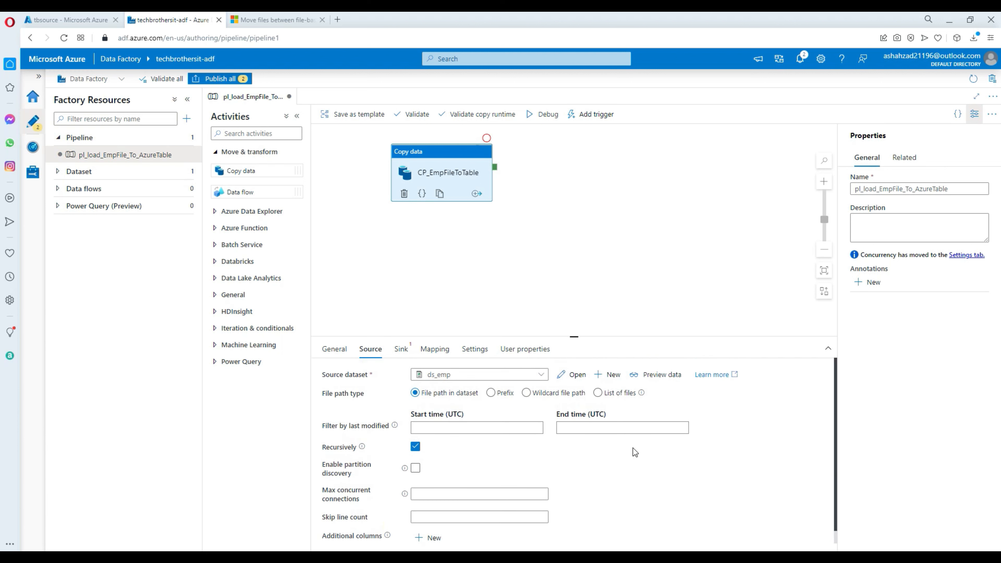
# - Open the ds_emp dataset, enable First row as header, and return to the pl_load_EmpFile_To_AzureTable pipeline without discarding the change
pyautogui.click(577, 375)
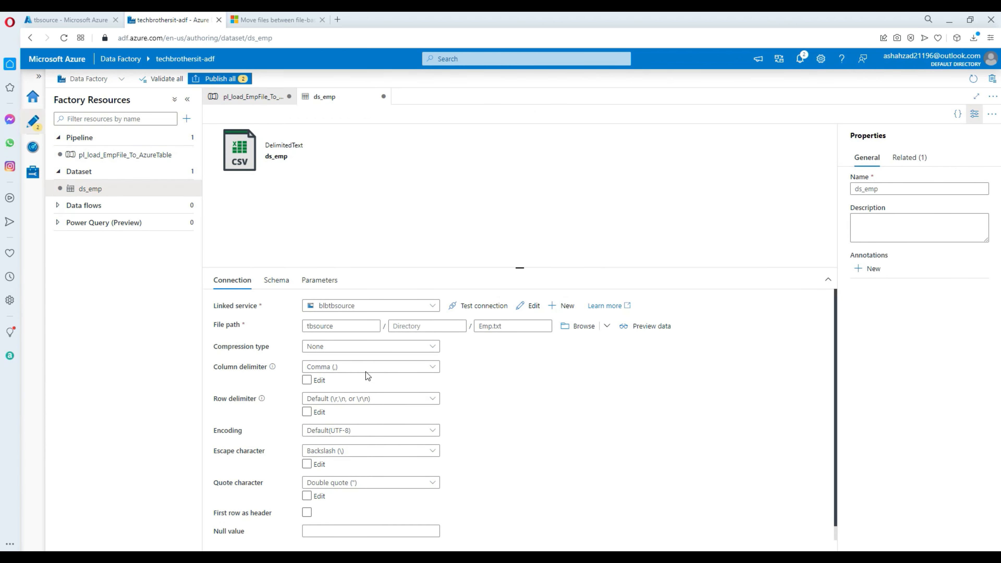
pyautogui.scroll(-1, 477, 475)
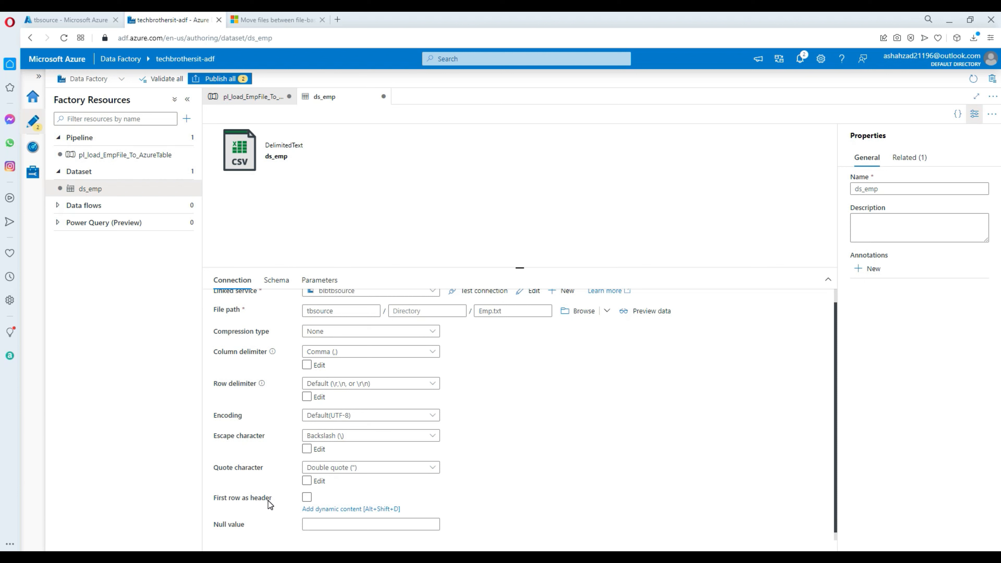
pyautogui.click(307, 498)
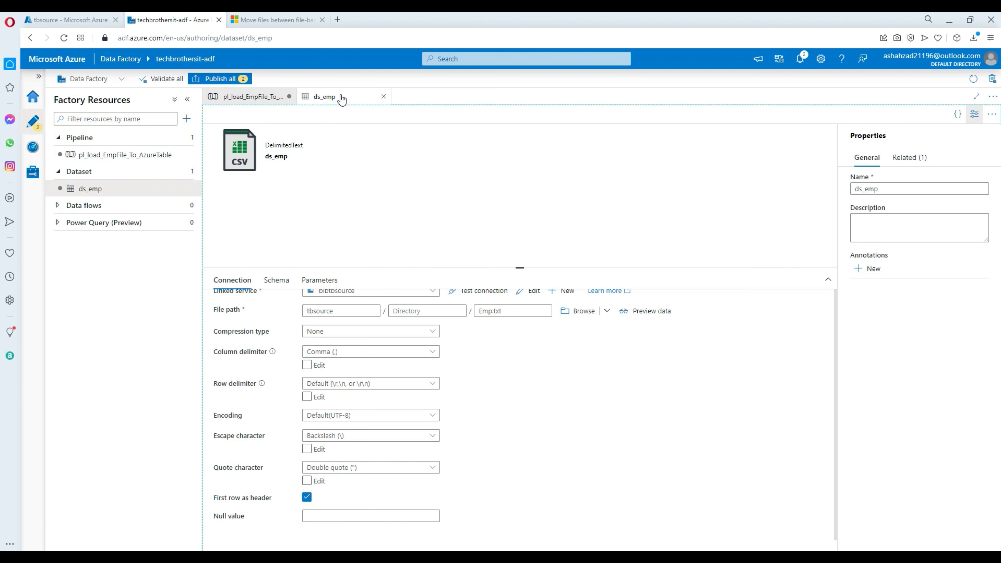
pyautogui.click(383, 96)
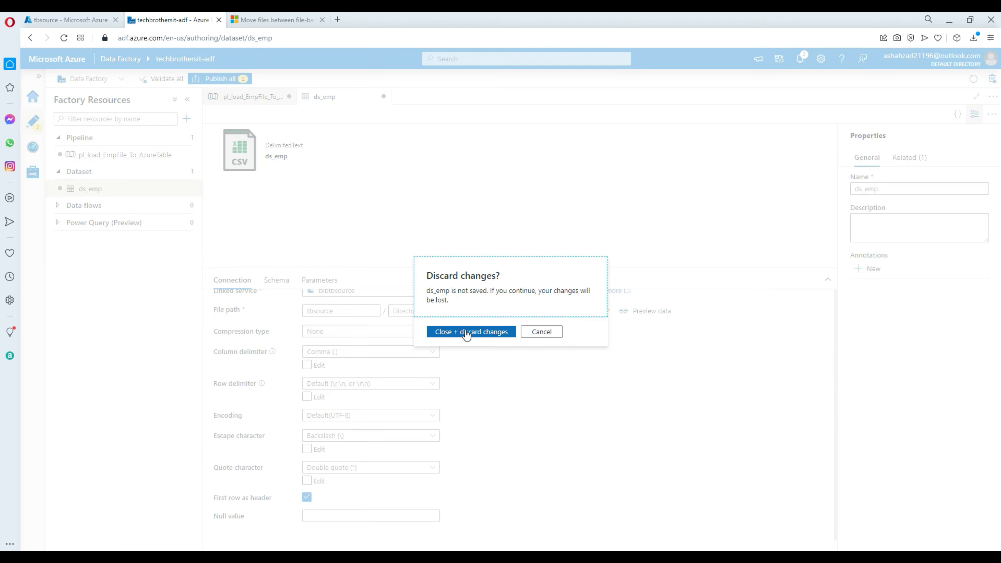
pyautogui.click(556, 335)
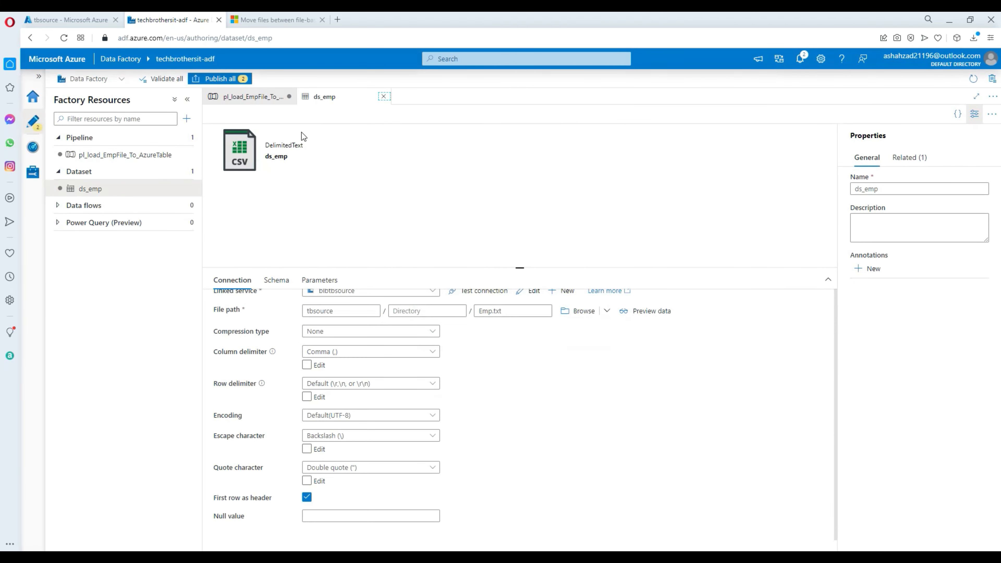
pyautogui.click(260, 101)
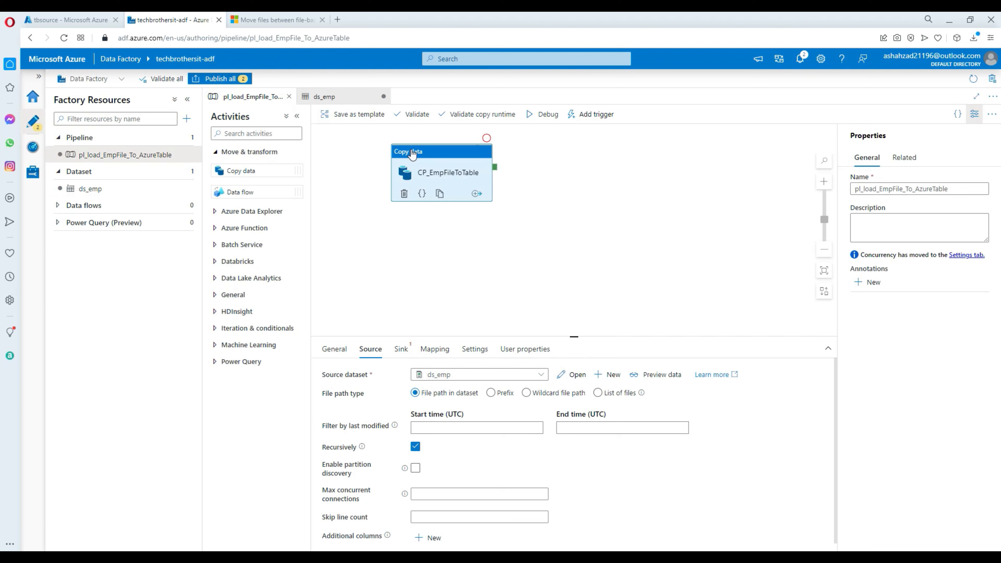
# - Open the sink settings of the CP_EmpFileToTable copy activity and check which existing datasets are offered
pyautogui.click(412, 153)
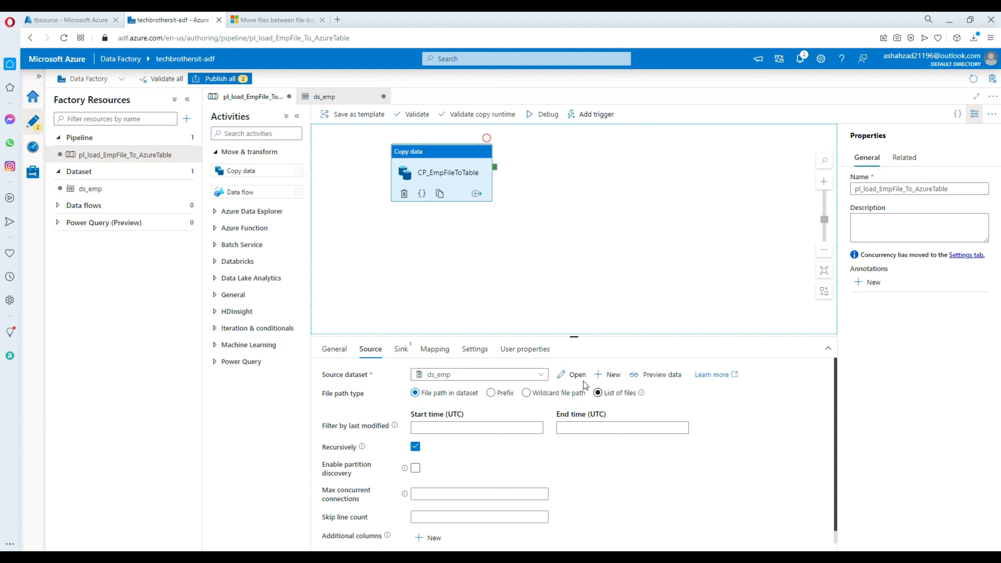
pyautogui.click(401, 350)
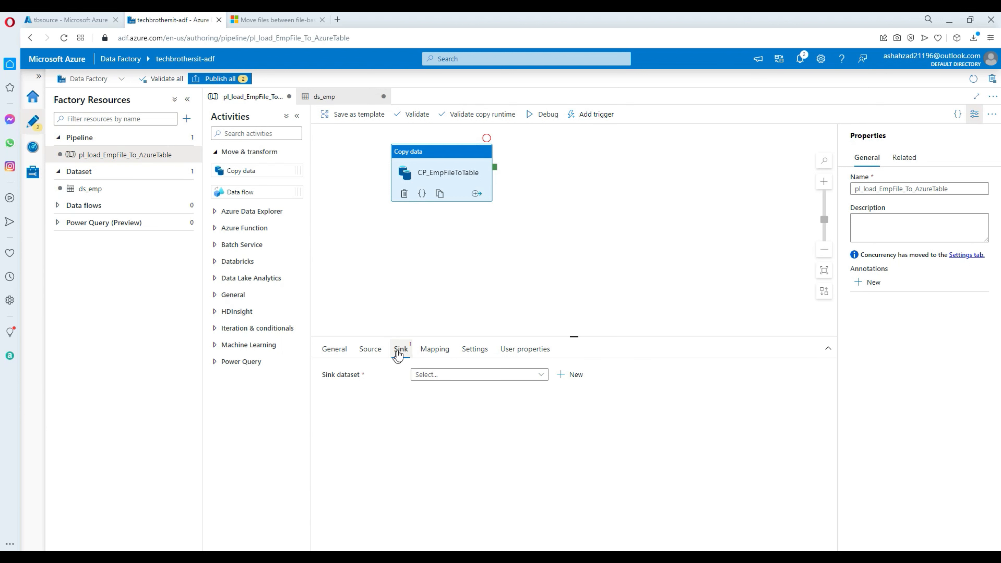
pyautogui.click(510, 375)
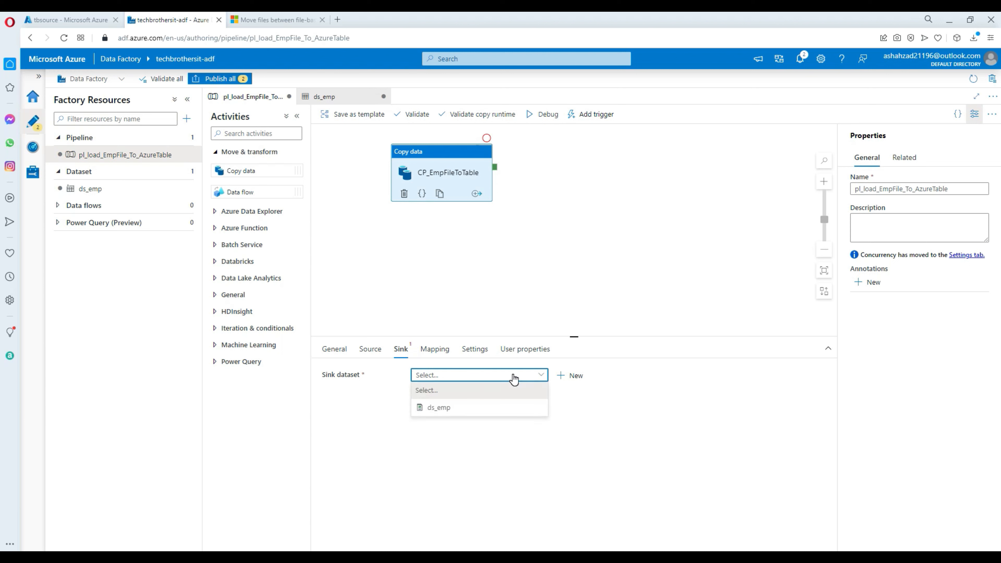
pyautogui.click(623, 377)
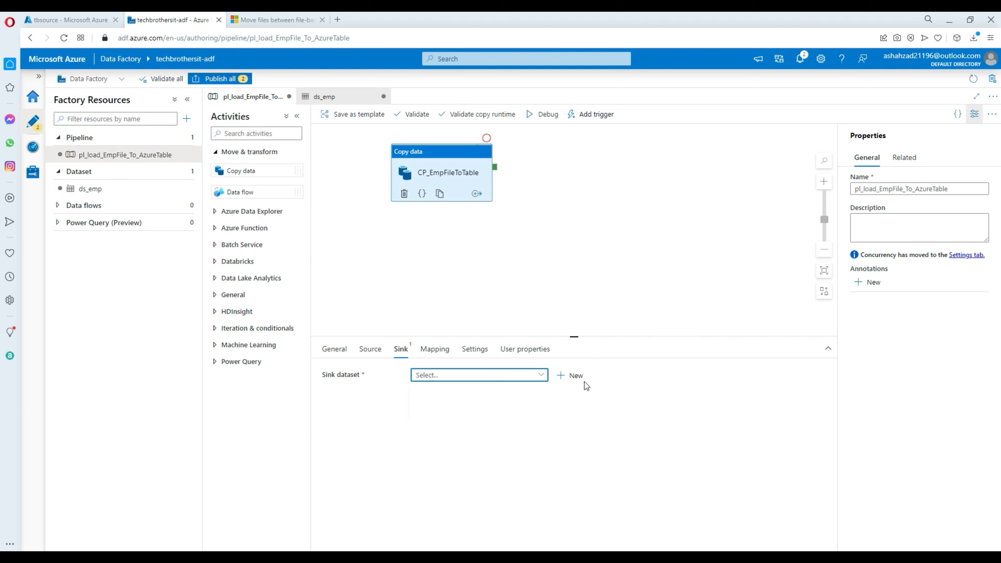
pyautogui.click(515, 378)
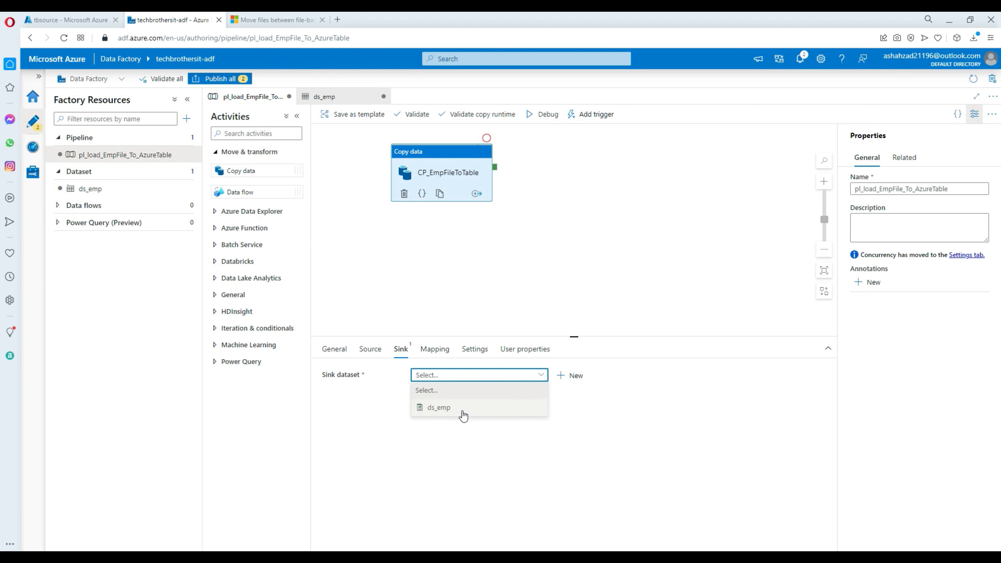
pyautogui.click(586, 409)
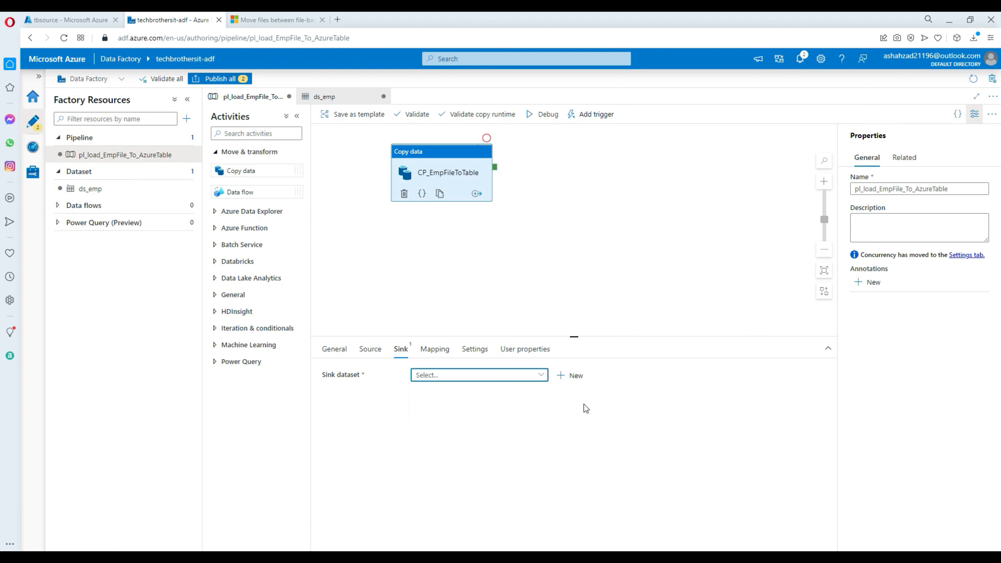
# - Start a new sink dataset based on the Azure SQL Database data store
pyautogui.click(575, 376)
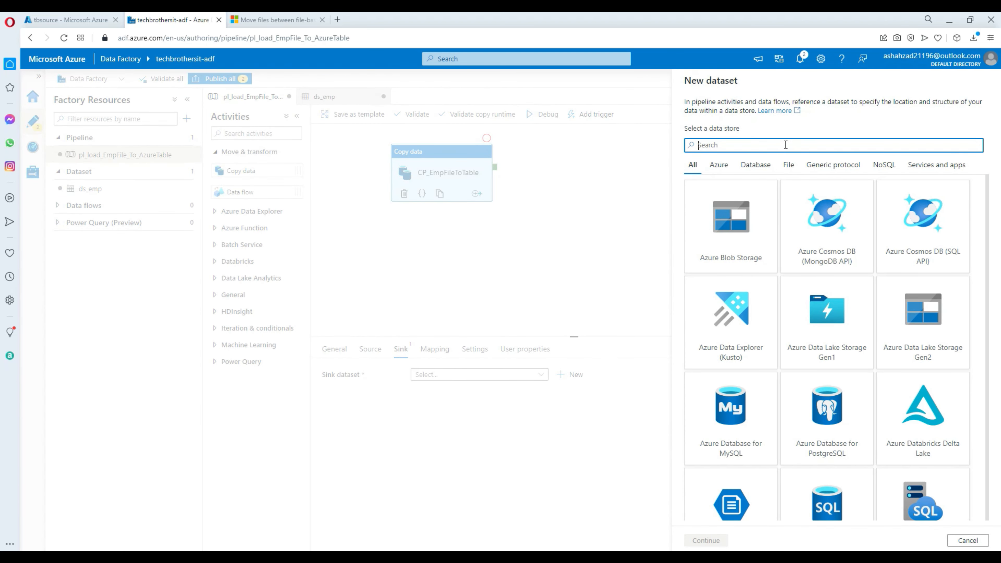
pyautogui.write('azure sql')
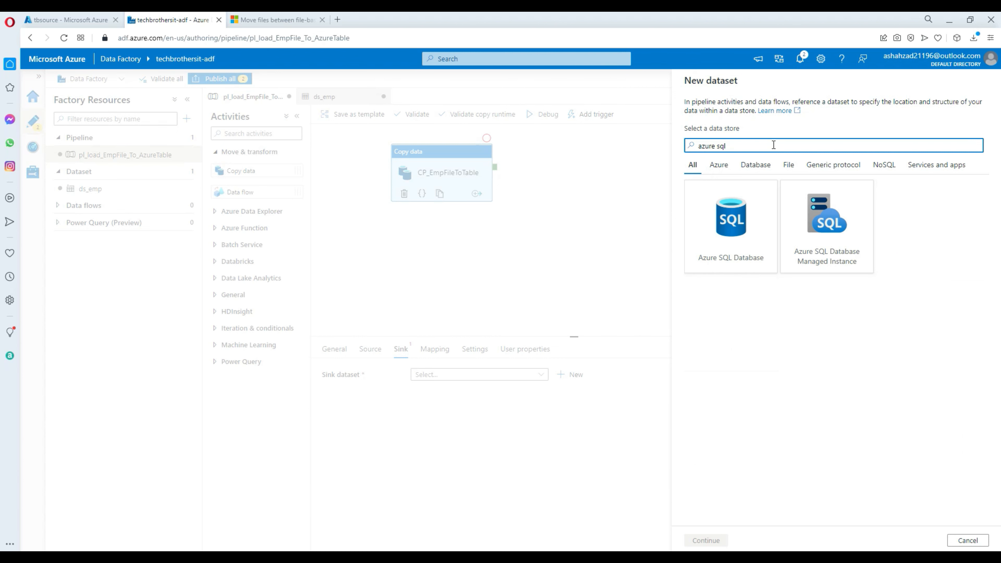
pyautogui.click(710, 213)
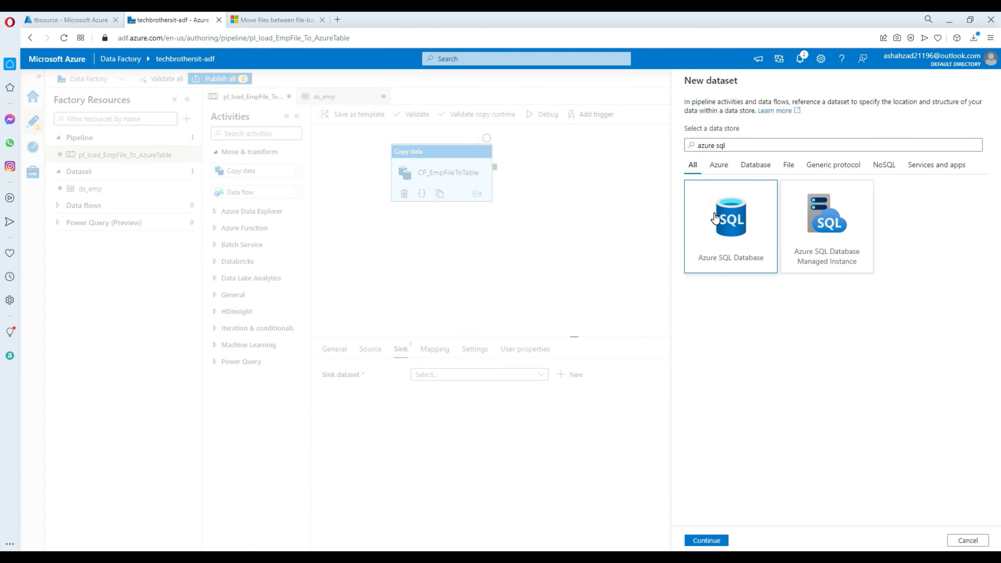
pyautogui.click(726, 537)
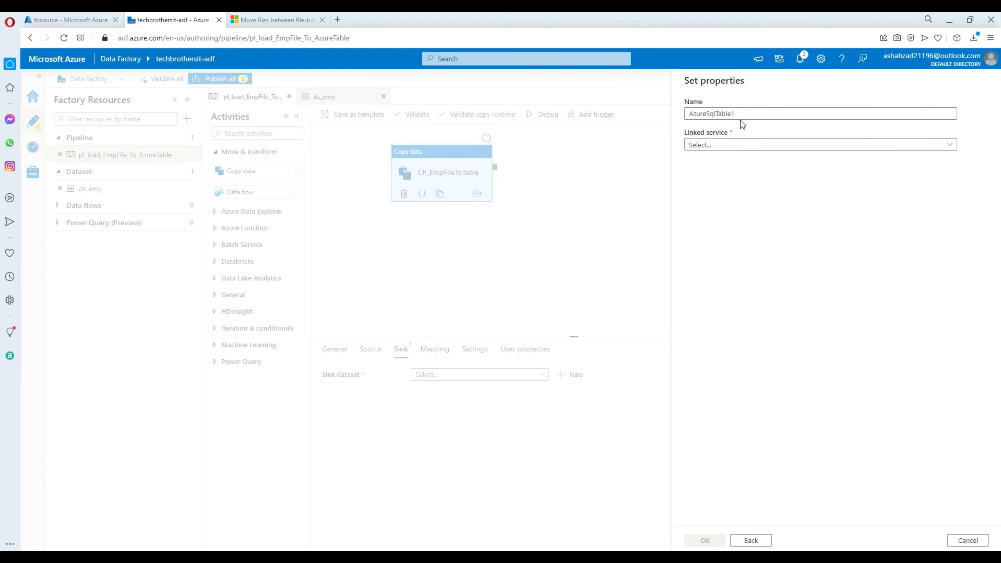
# - Name the new sink dataset ds_sql_emp
pyautogui.moveTo(743, 114); pyautogui.dragTo(672, 111)
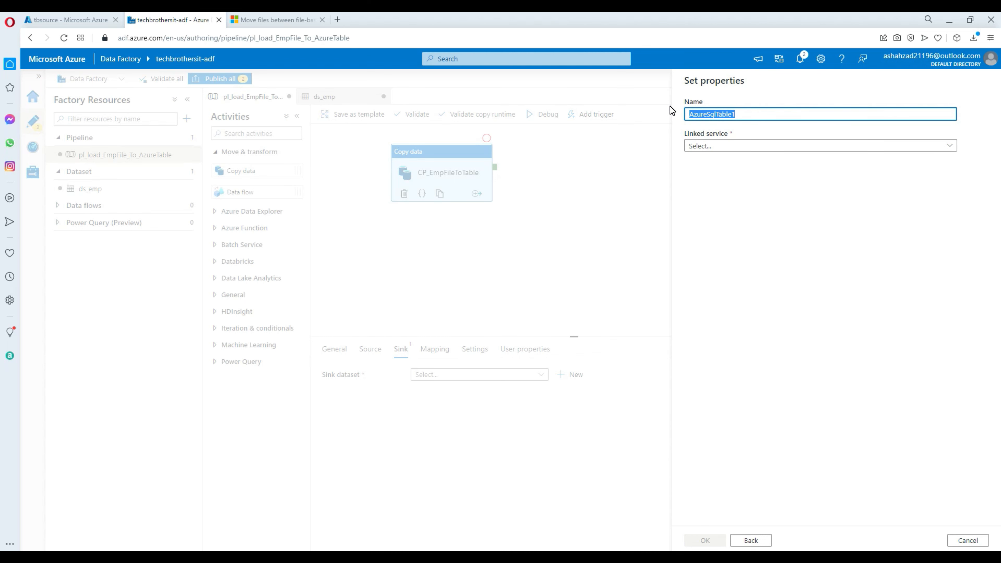
pyautogui.write('sql_emp_')
pyautogui.press('BackSpace')
pyautogui.press('Left')
pyautogui.press('Home')
pyautogui.write('ds-')
pyautogui.press('BackSpace')
pyautogui.write('_')
# - Link the sink dataset to the techbrothersitdb service and choose dbo.Emp as its table
pyautogui.click(709, 146)
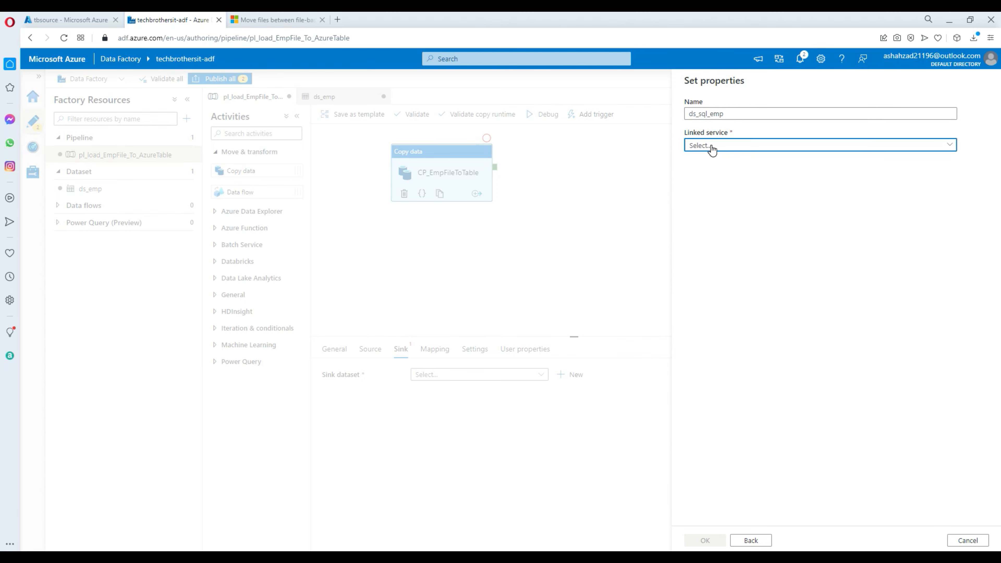
pyautogui.click(712, 148)
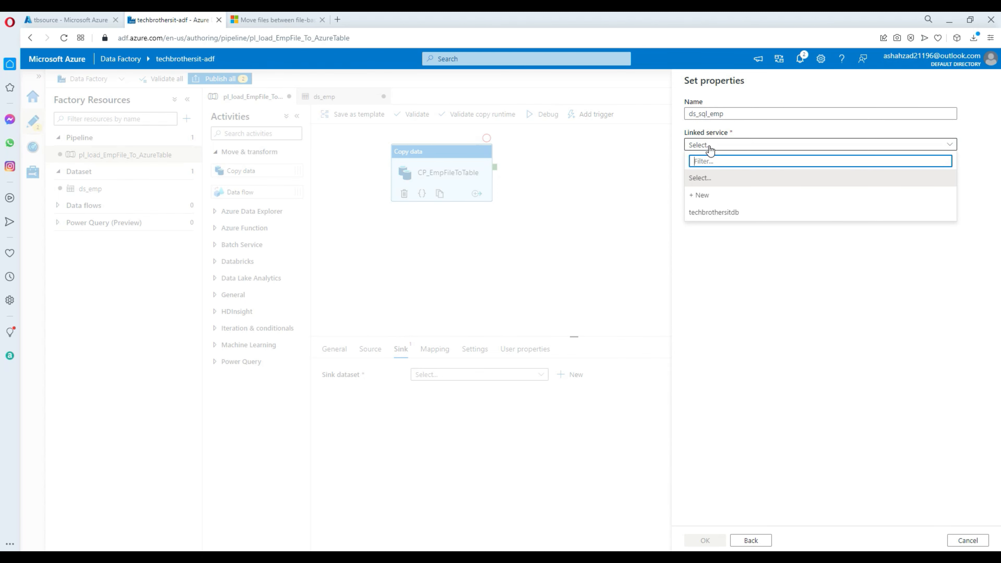
pyautogui.click(724, 213)
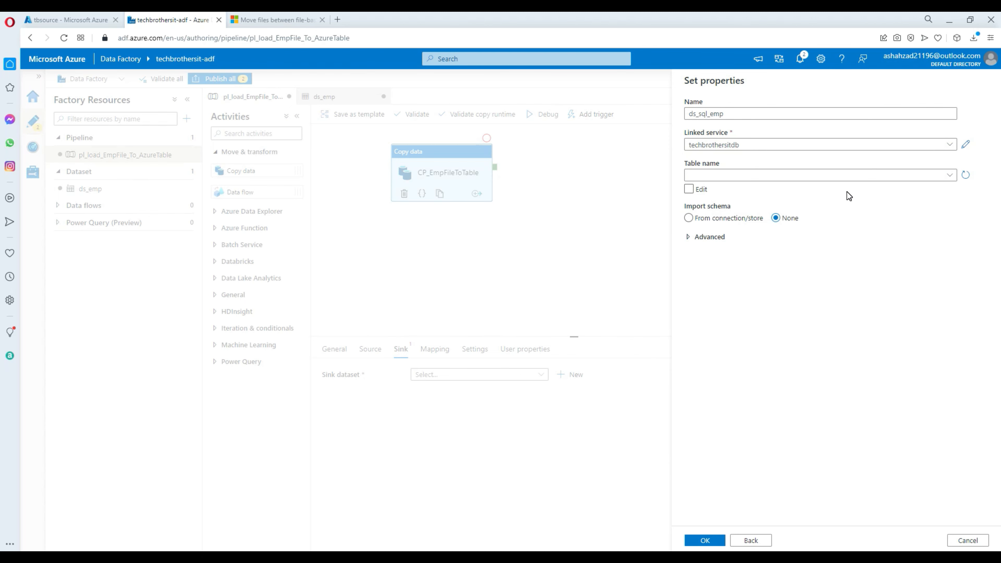
pyautogui.click(809, 179)
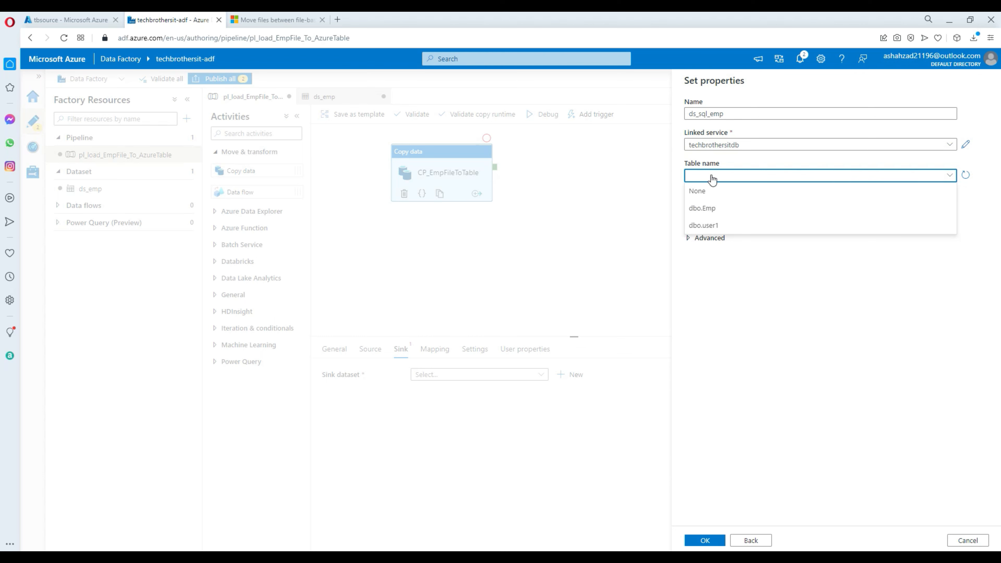
pyautogui.click(709, 213)
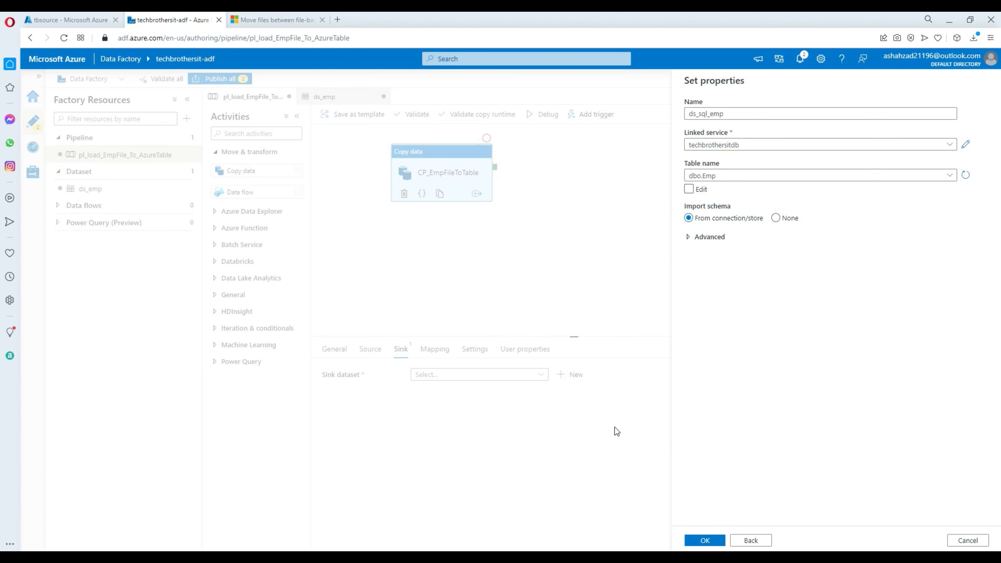
# - Switch to SQL Server Management Studio and run the Select * from dbo.emp query to check the target table
pyautogui.click(565, 553)
pyautogui.click(390, 114)
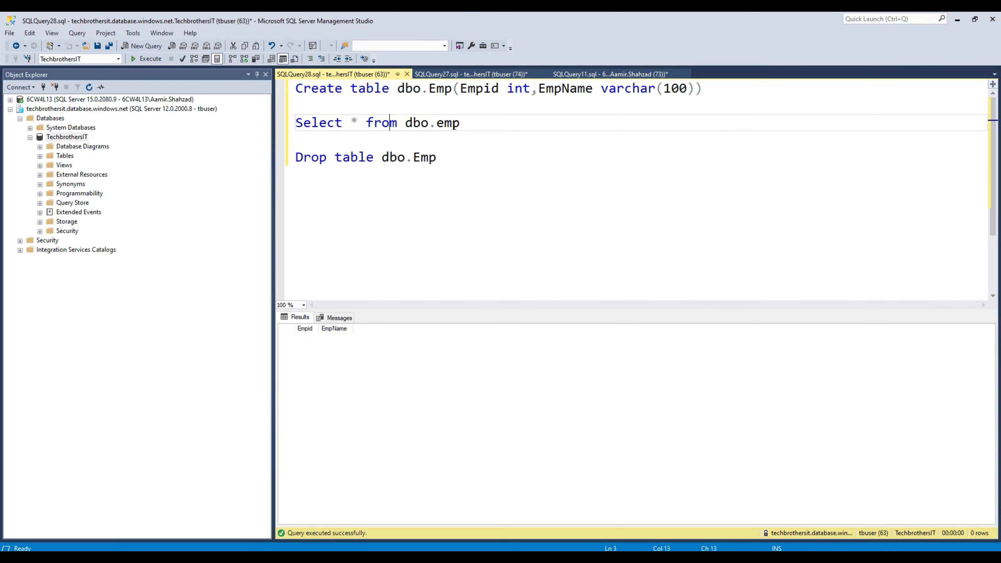
pyautogui.moveTo(463, 123); pyautogui.dragTo(262, 113)
pyautogui.click(155, 58)
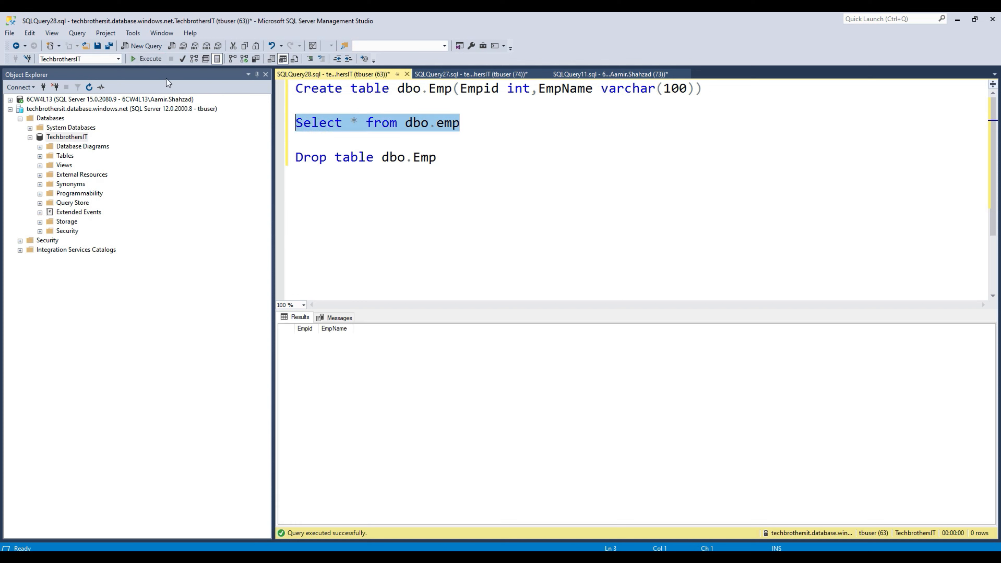
# - Return to Azure Data Factory in the browser, set the sink dataset's schema import to None and create the dataset
pyautogui.click(523, 551)
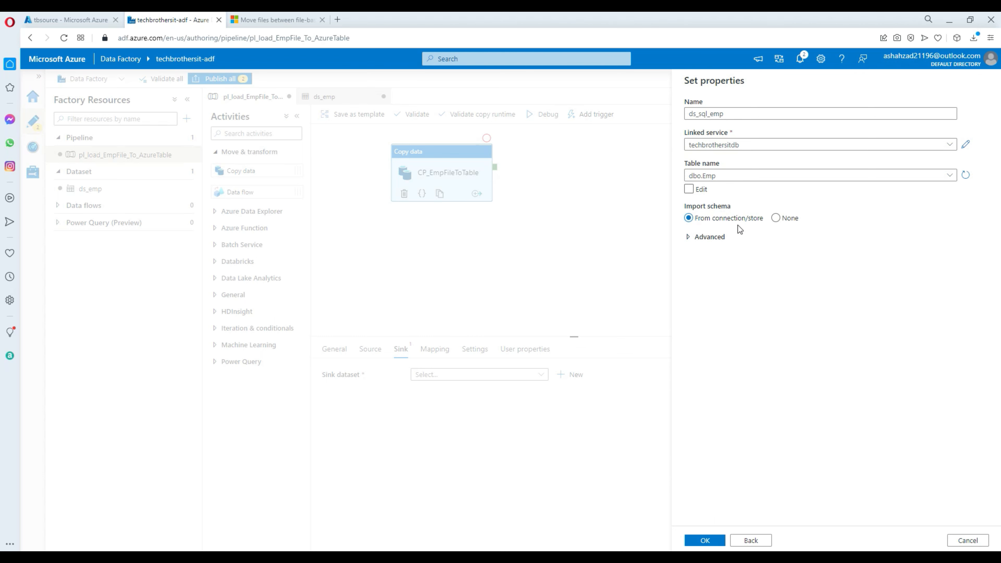
pyautogui.click(776, 218)
pyautogui.click(705, 541)
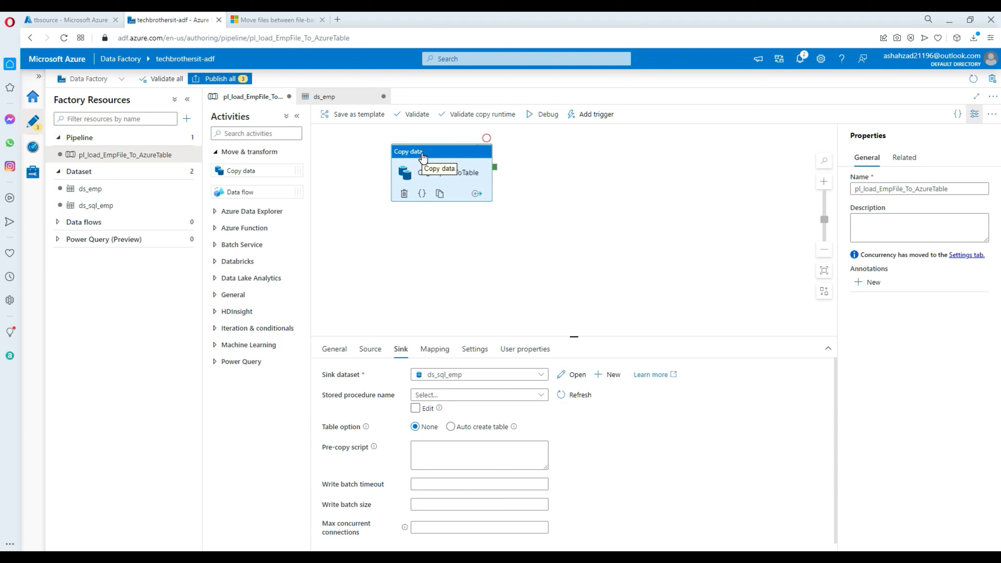
# - Review the copy activity's source, sink, mapping, performance and general settings
pyautogui.click(370, 350)
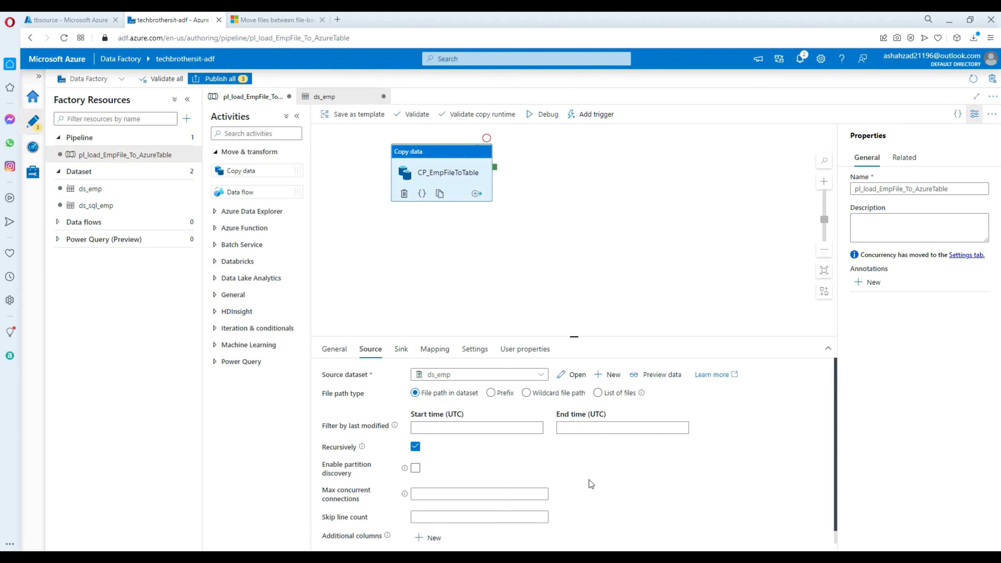
pyautogui.scroll(-1, 602, 477)
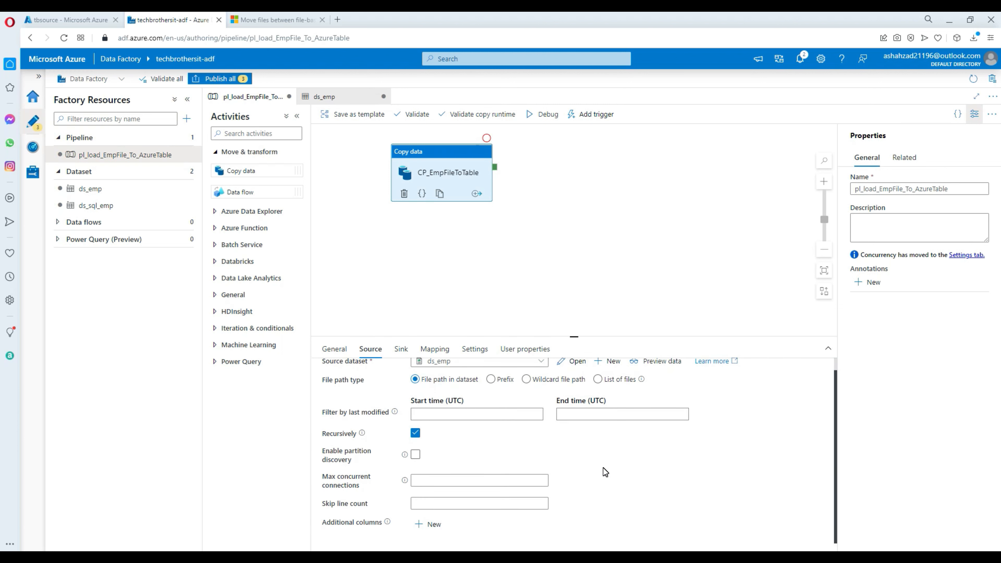
pyautogui.scroll(1, 605, 472)
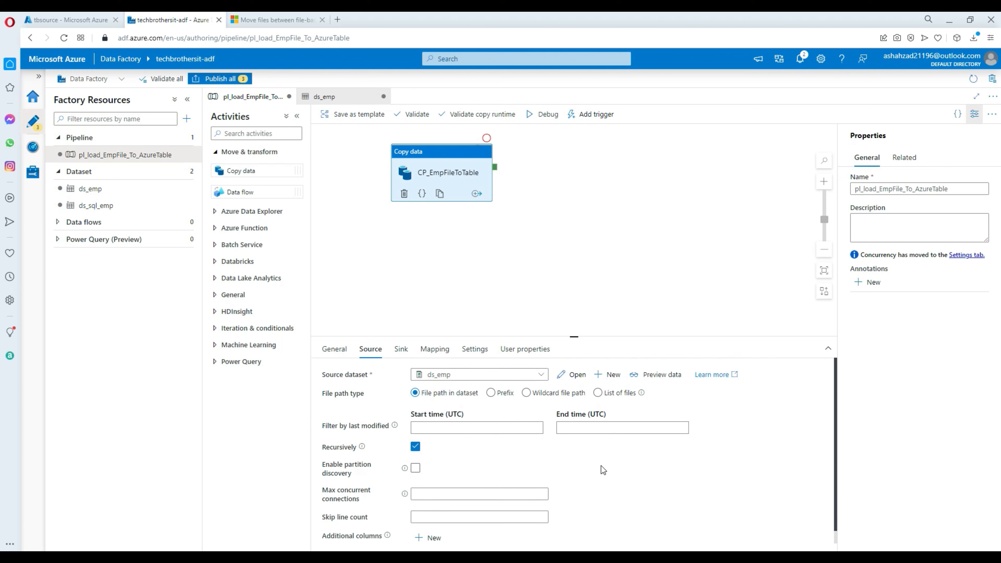
pyautogui.click(401, 349)
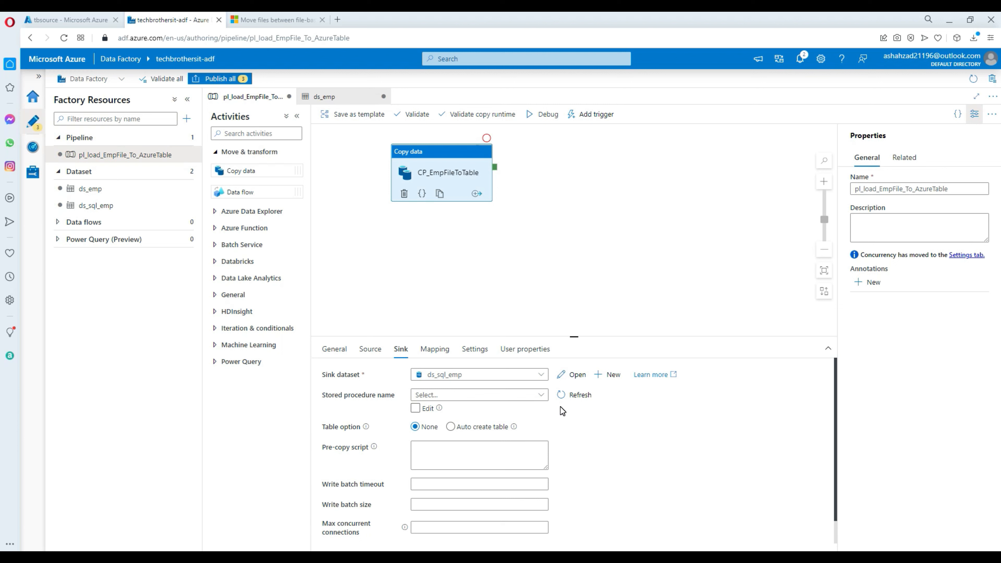
pyautogui.click(431, 350)
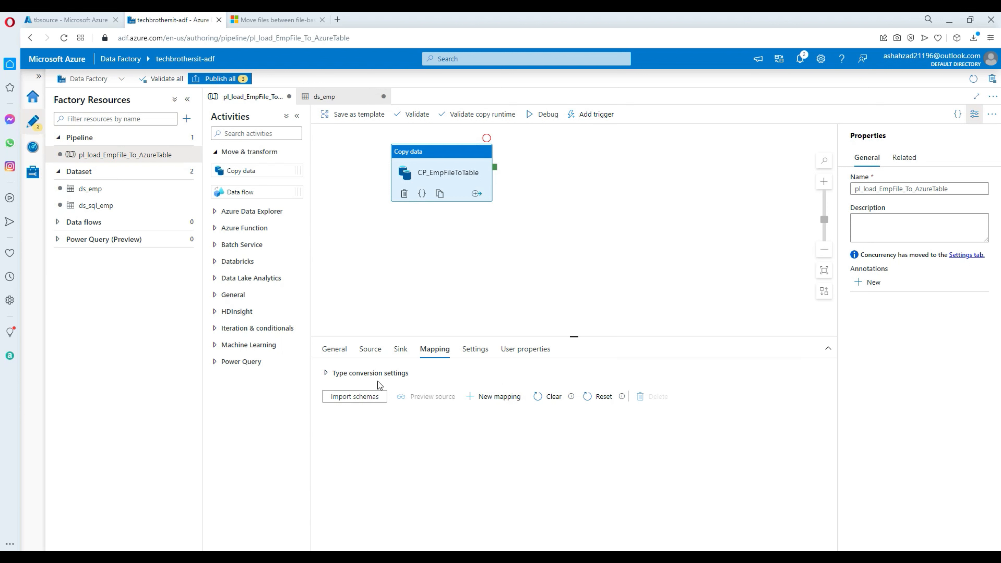
pyautogui.click(474, 351)
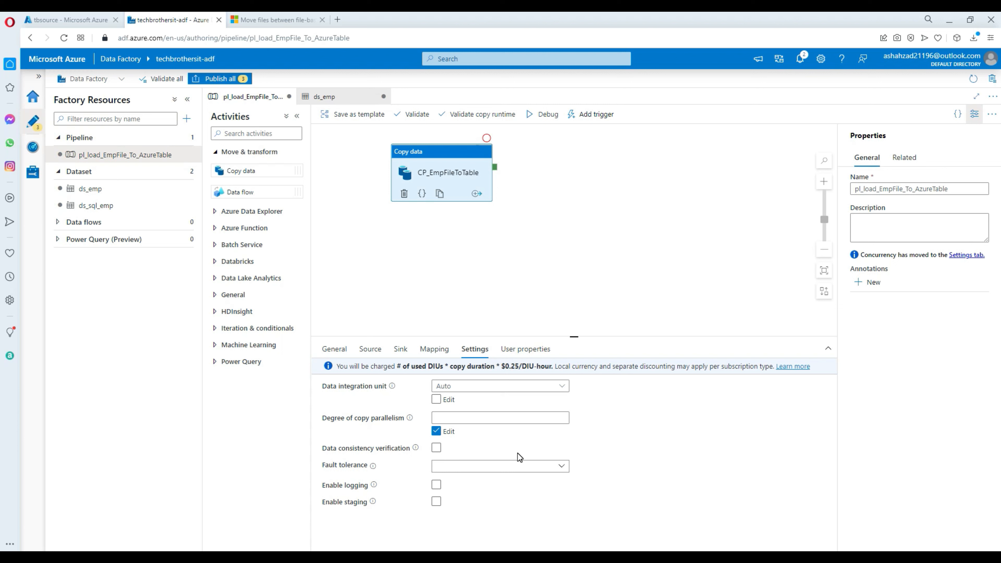
pyautogui.click(335, 350)
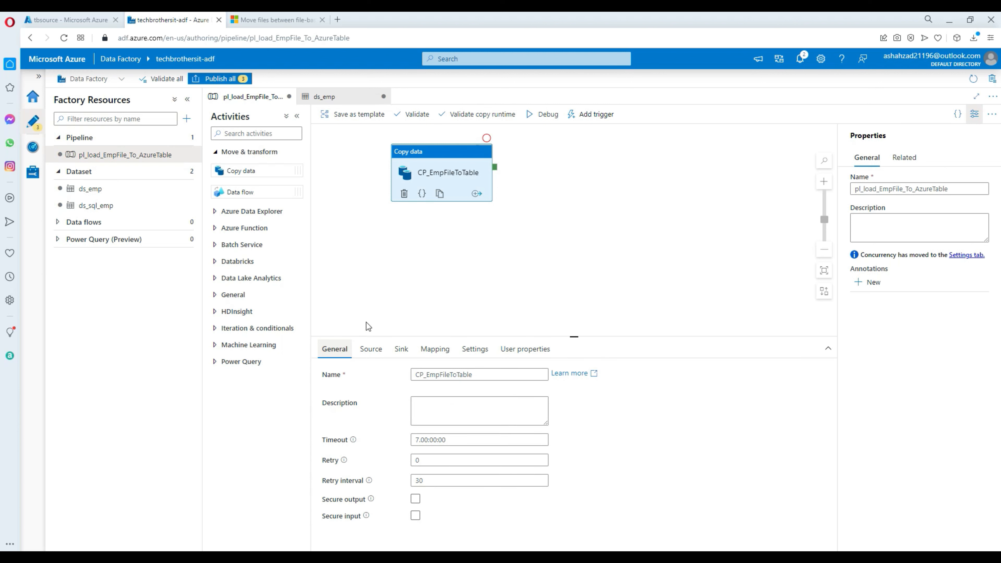
# - Validate the pl_load_EmpFile_To_AzureTable pipeline and close the validation output
pyautogui.click(607, 242)
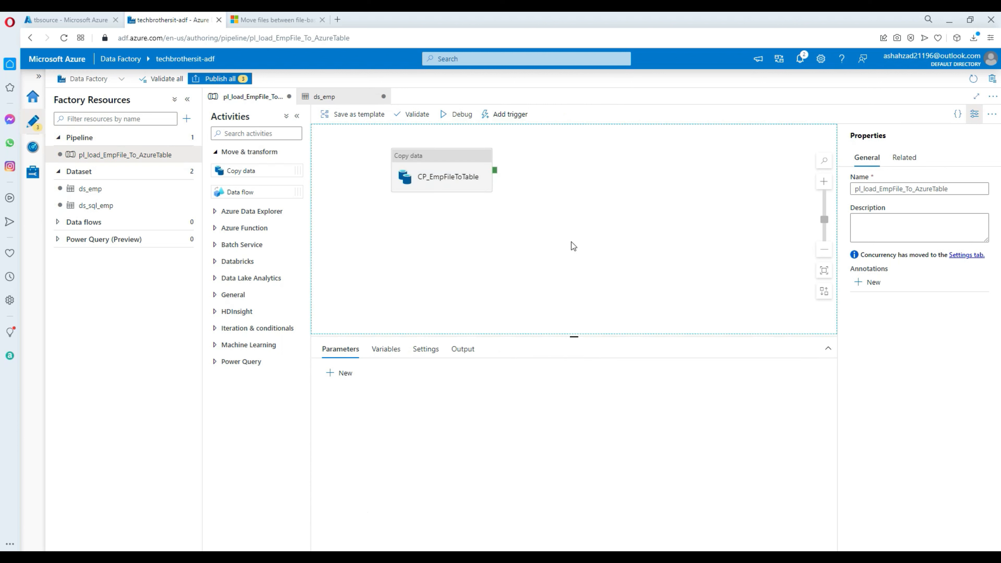
pyautogui.click(472, 158)
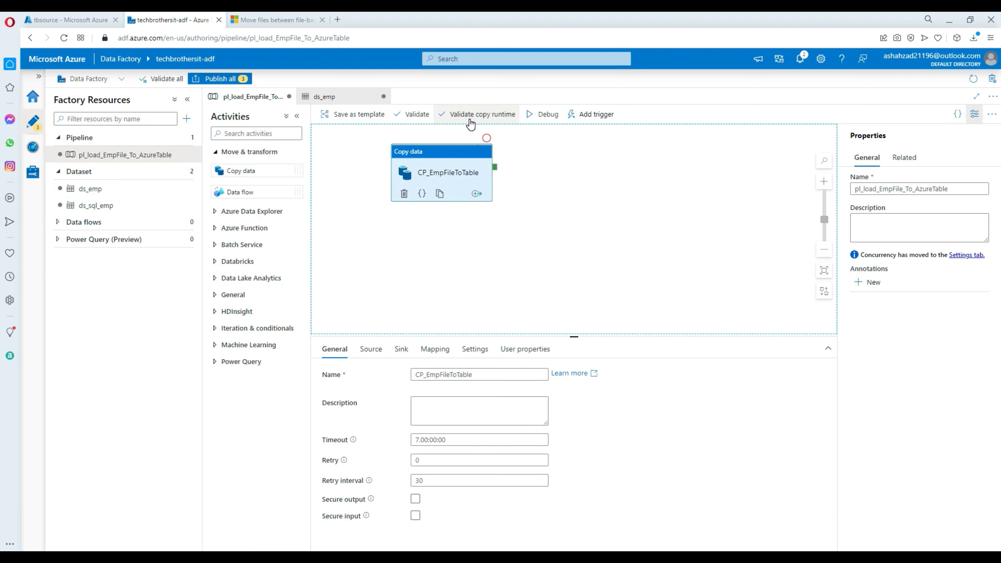
pyautogui.click(416, 114)
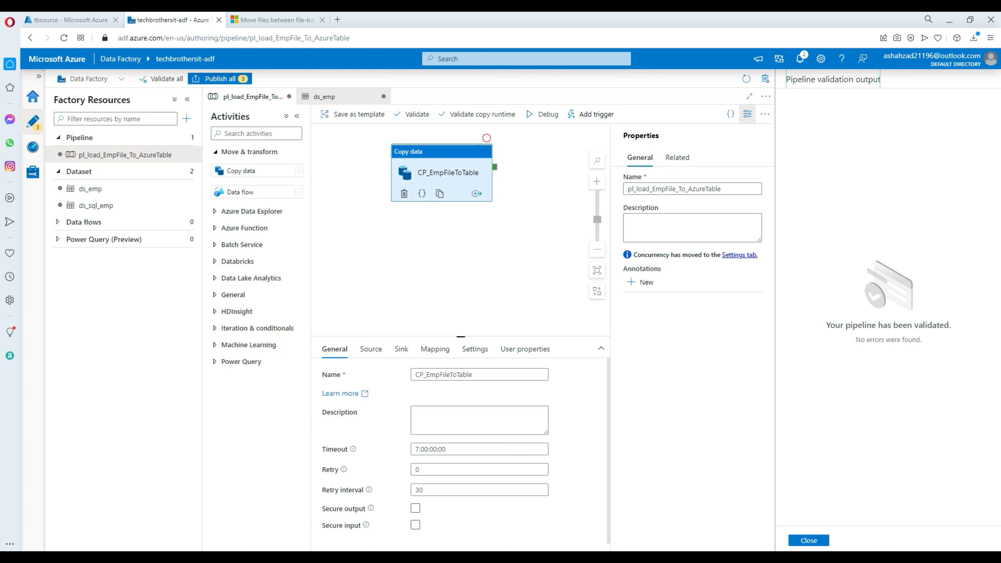
pyautogui.click(799, 542)
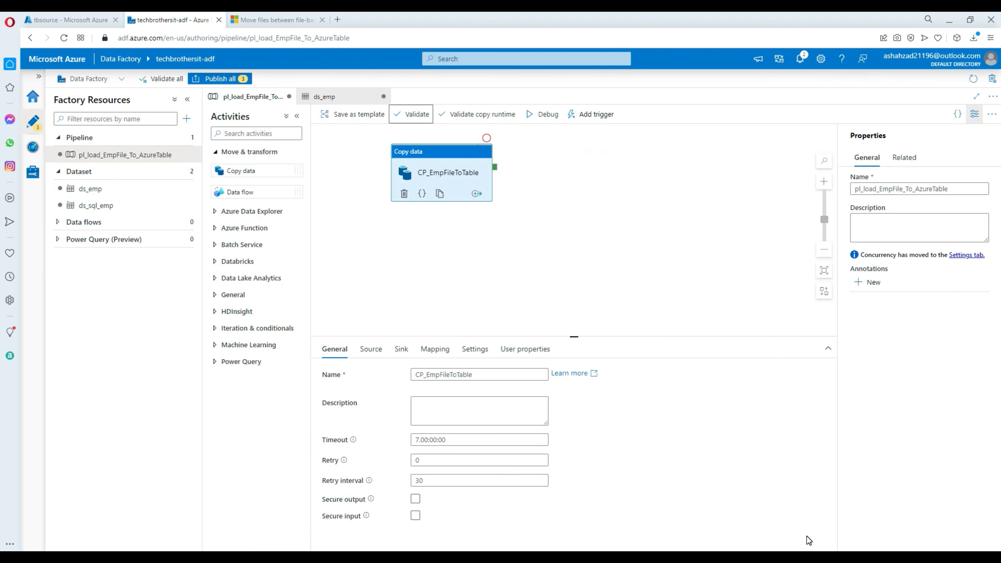
# - Run the pipeline in debug mode and check the CP_EmpFileToTable activity's run output
pyautogui.click(607, 268)
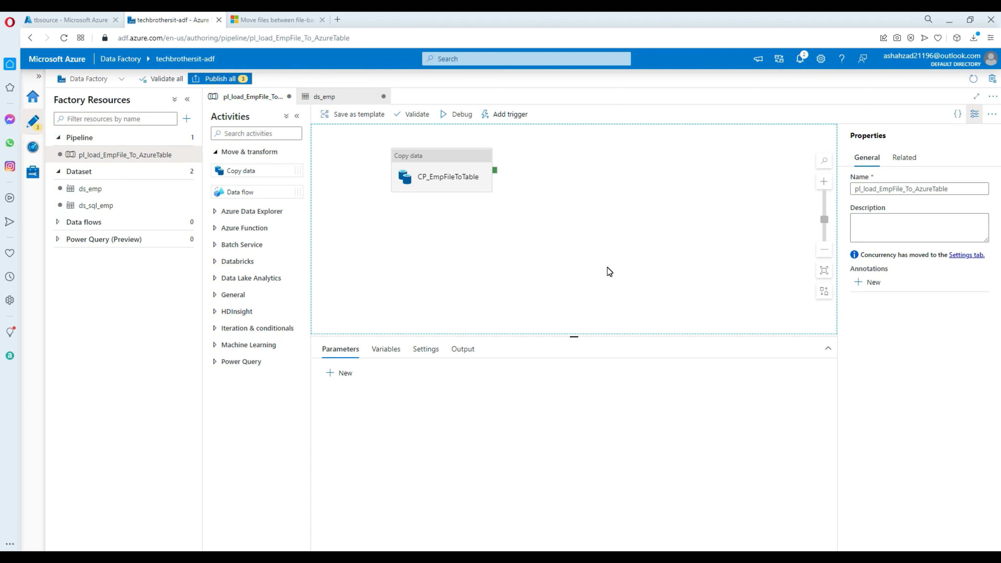
pyautogui.click(461, 114)
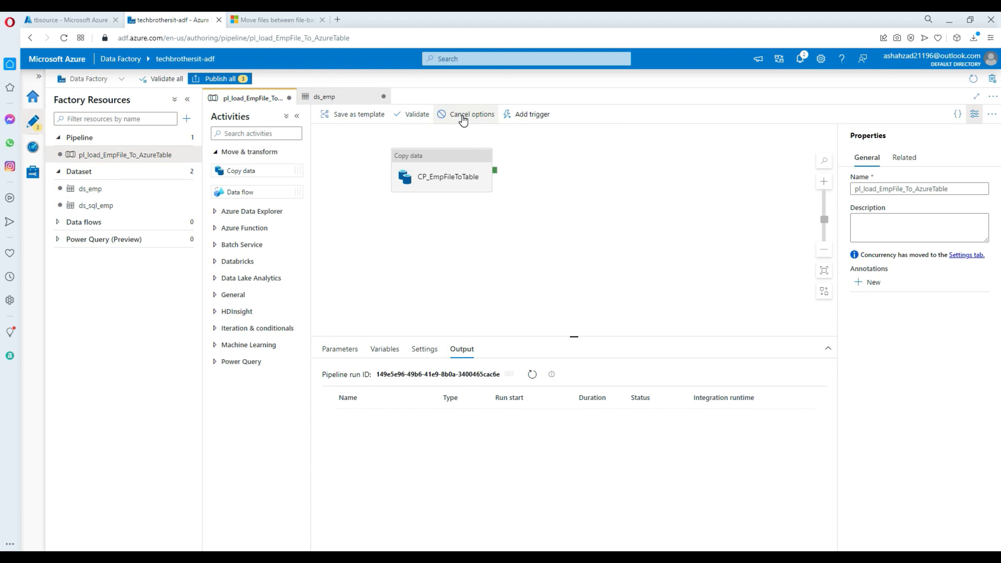
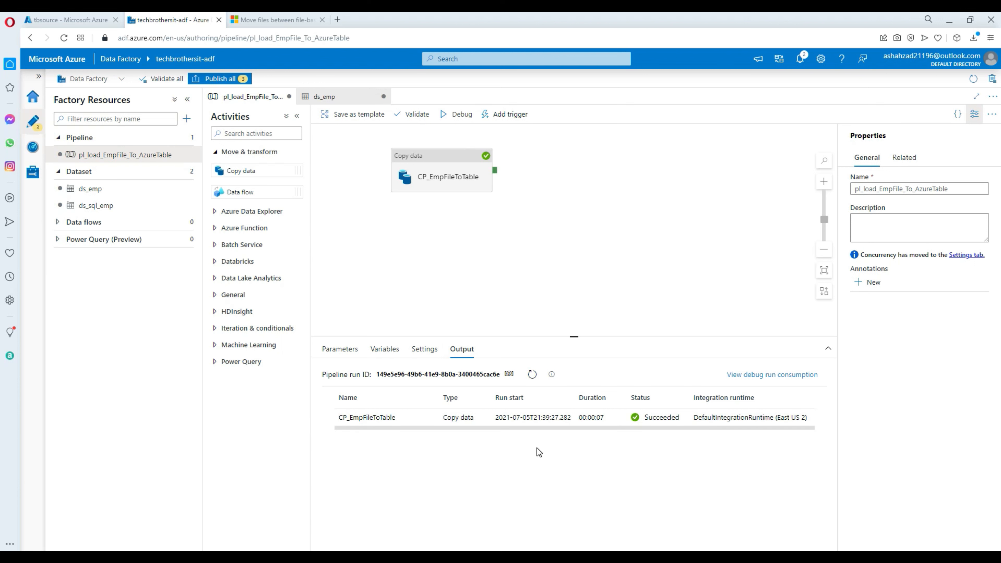
pyautogui.moveTo(413, 426)
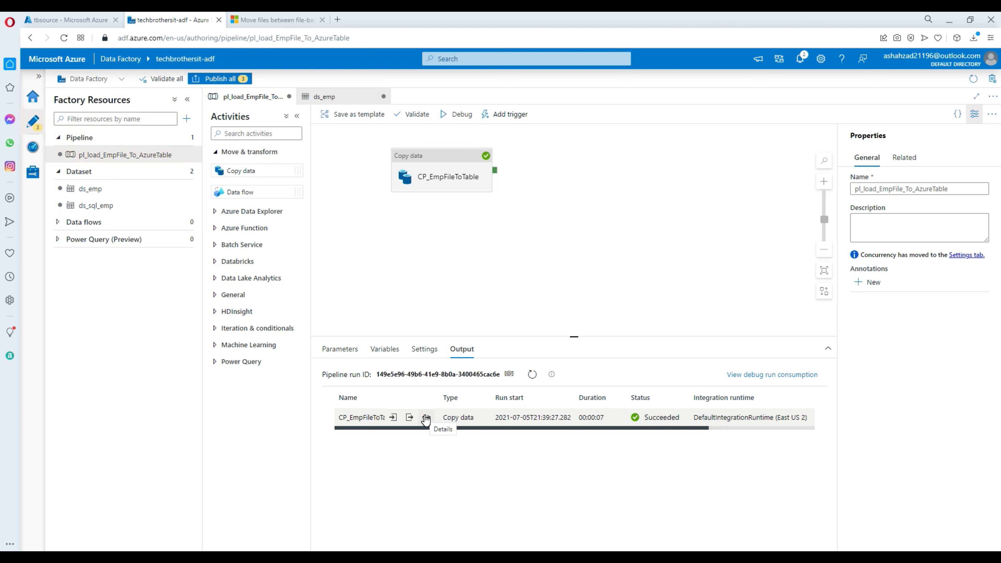
# - Inspect the CP_EmpFileToTable run's input JSON, covering the source, sink and translator settings, and close it
pyautogui.click(392, 418)
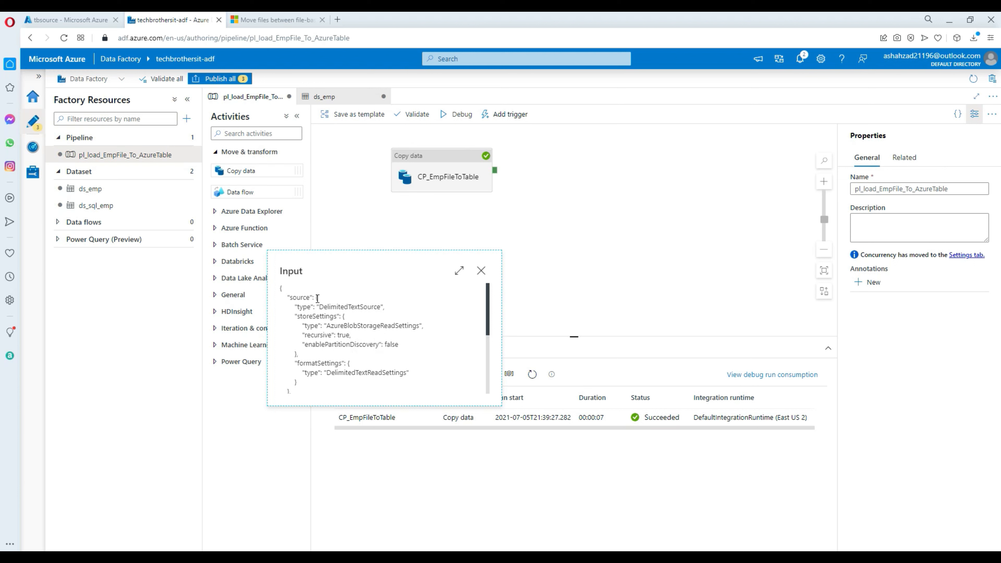
pyautogui.moveTo(289, 297); pyautogui.dragTo(298, 354)
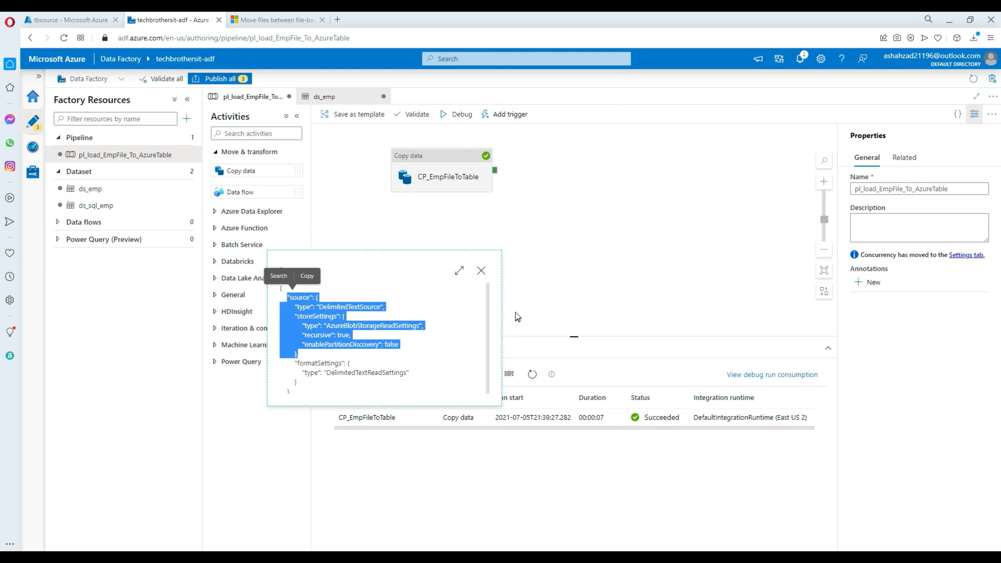
pyautogui.moveTo(486, 305); pyautogui.dragTo(492, 331)
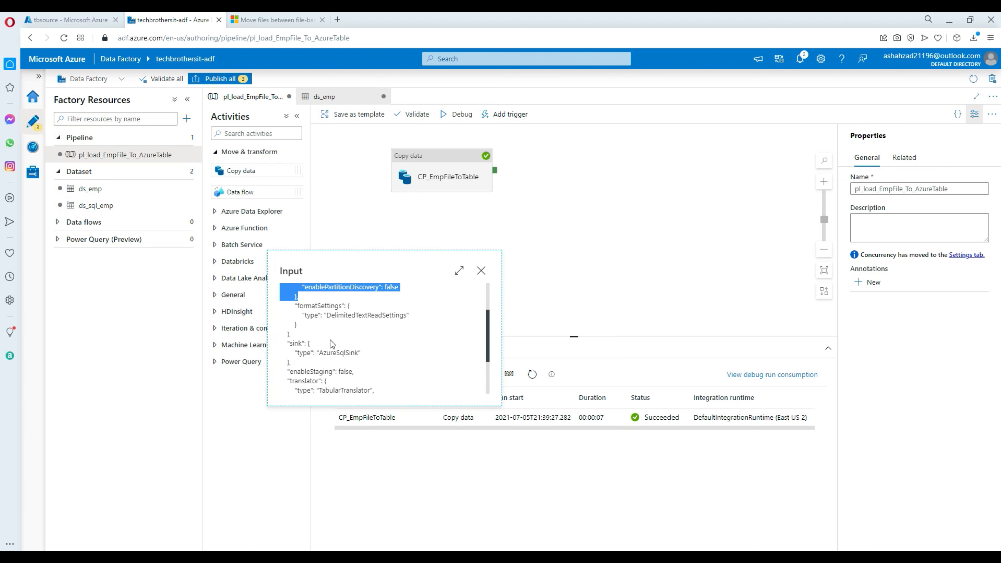
pyautogui.moveTo(288, 343); pyautogui.dragTo(355, 371)
pyautogui.scroll(-3, 396, 360)
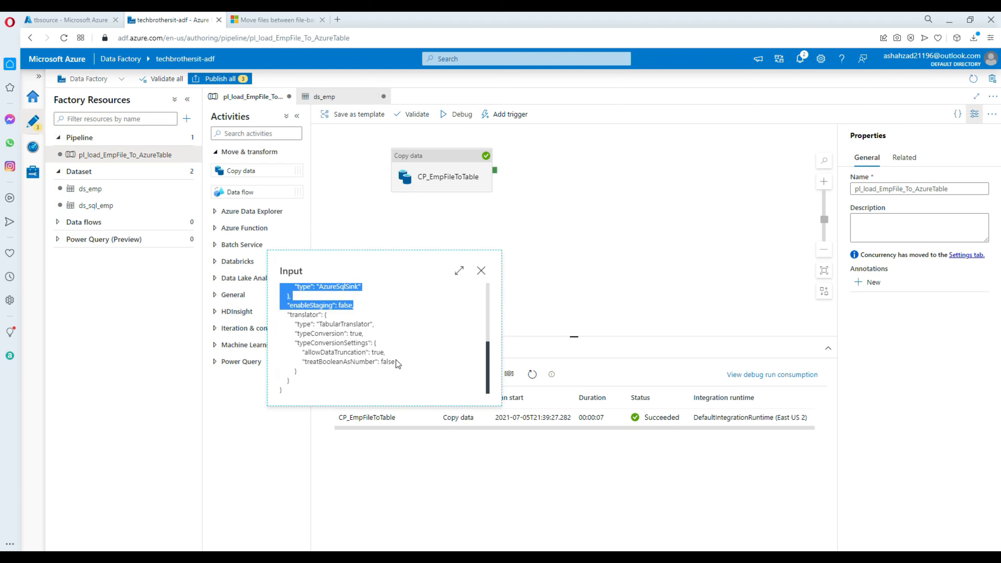
pyautogui.click(357, 324)
pyautogui.click(481, 271)
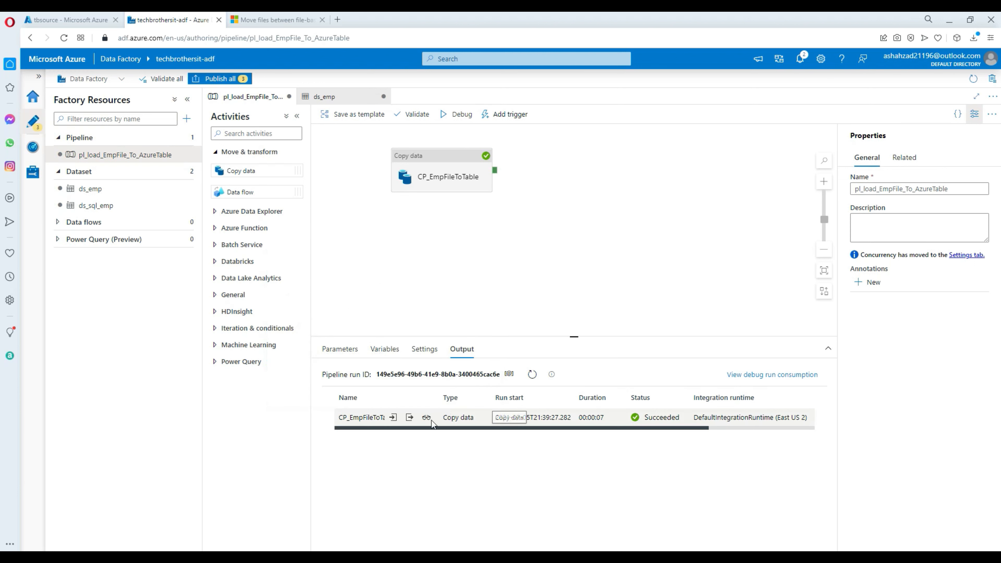
# - Read through the CP_EmpFileToTable run's output JSON, including data read and written, billing reference and execution details, and close it
pyautogui.click(410, 417)
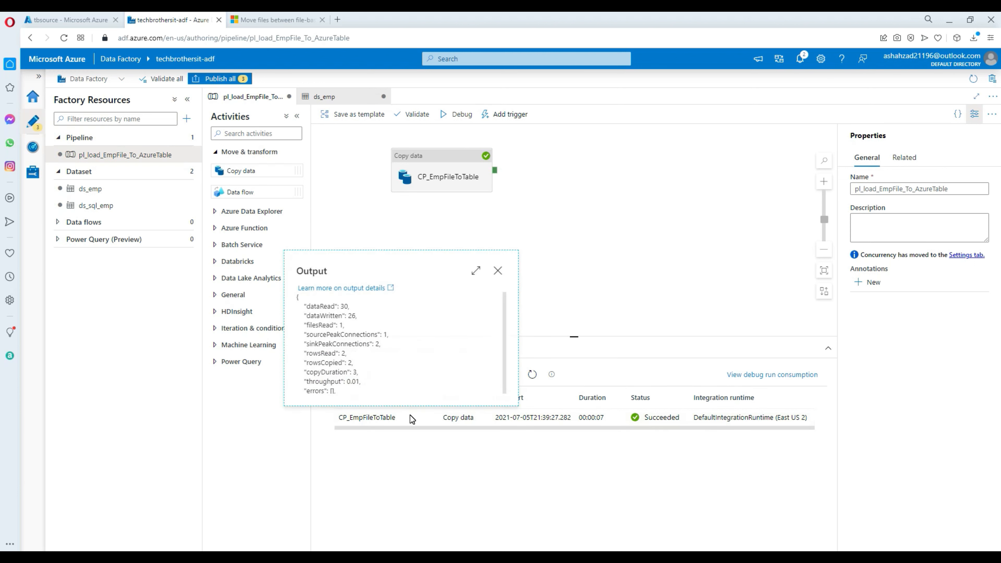
pyautogui.doubleClick(347, 306)
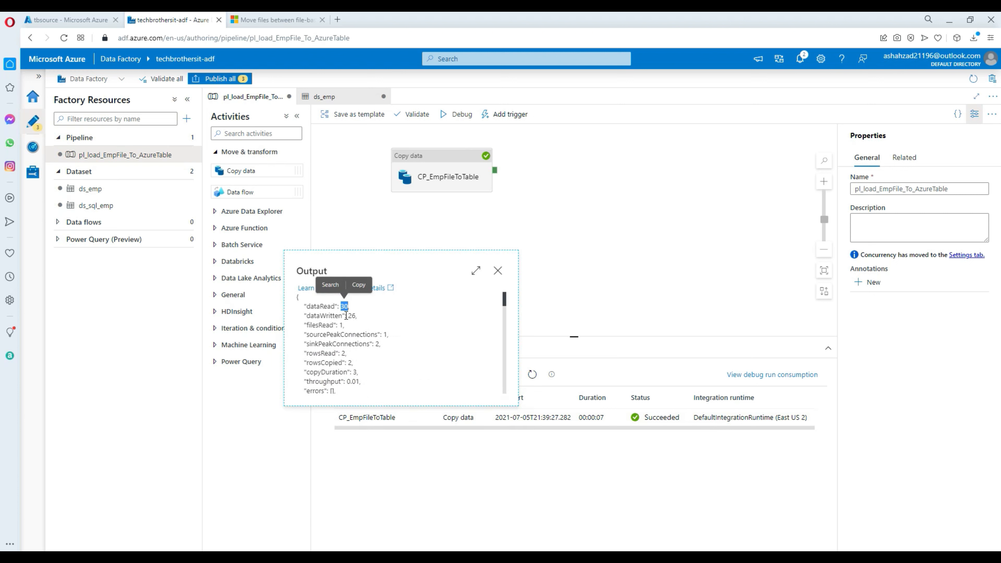
pyautogui.doubleClick(352, 316)
pyautogui.click(344, 333)
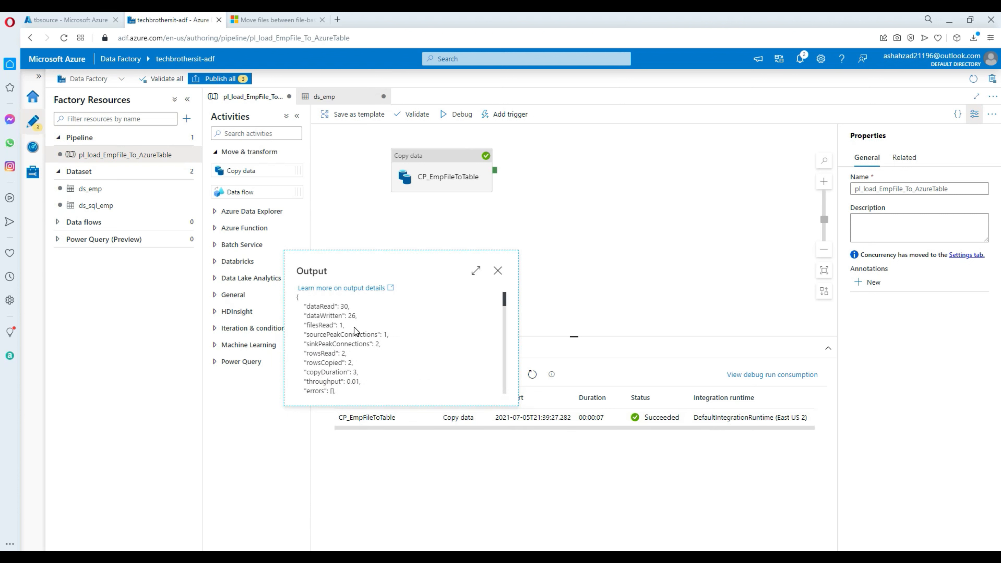
pyautogui.moveTo(355, 325); pyautogui.dragTo(307, 322)
pyautogui.click(364, 349)
pyautogui.scroll(-3, 374, 348)
pyautogui.scroll(2, 377, 349)
pyautogui.scroll(-4, 382, 355)
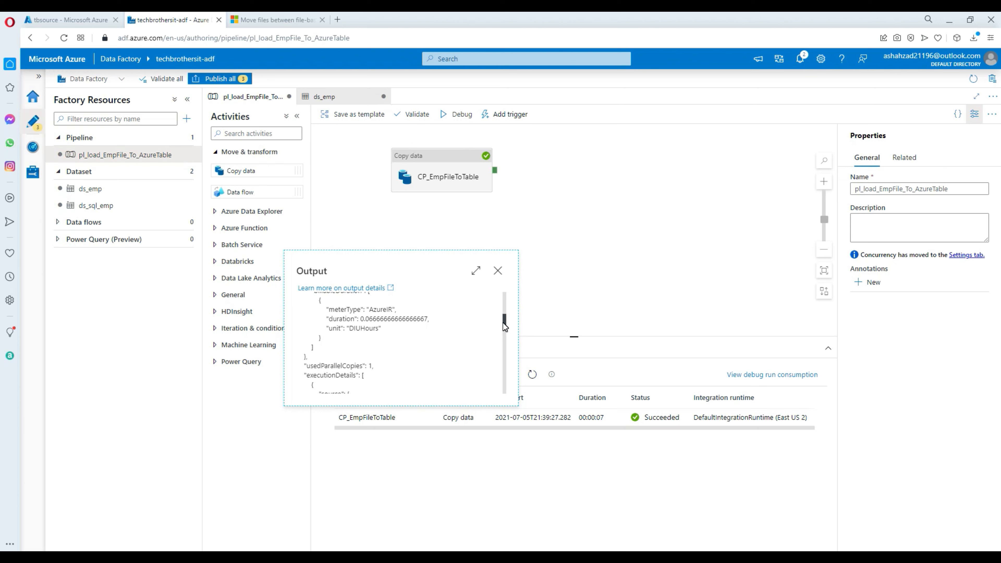
pyautogui.moveTo(504, 322); pyautogui.dragTo(503, 315)
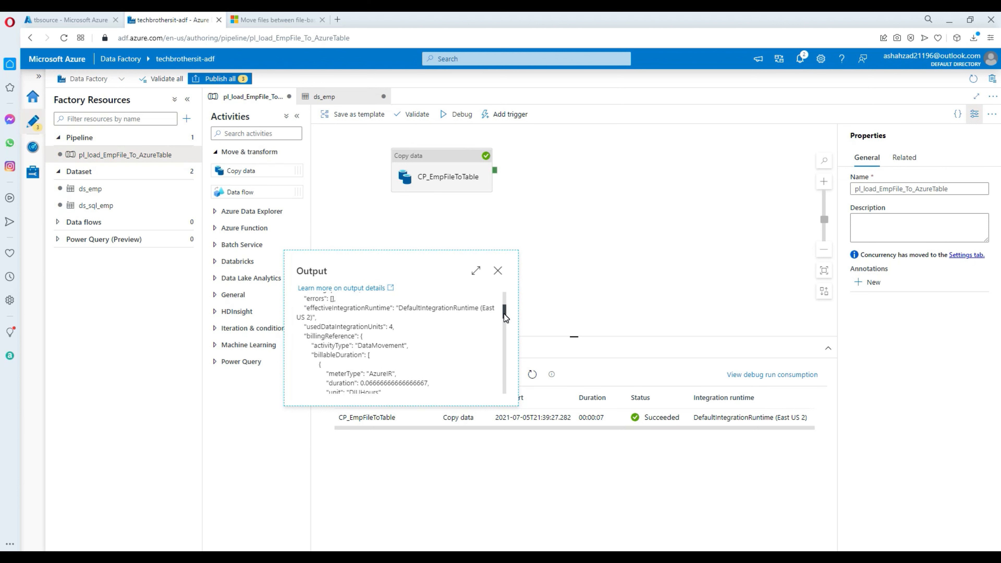
pyautogui.doubleClick(356, 373)
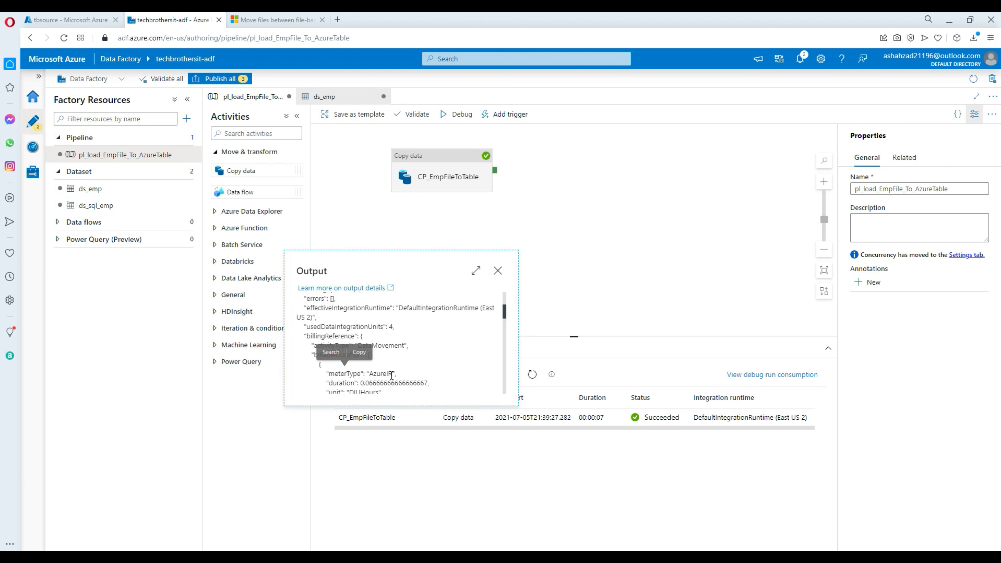
pyautogui.moveTo(399, 372); pyautogui.dragTo(327, 373)
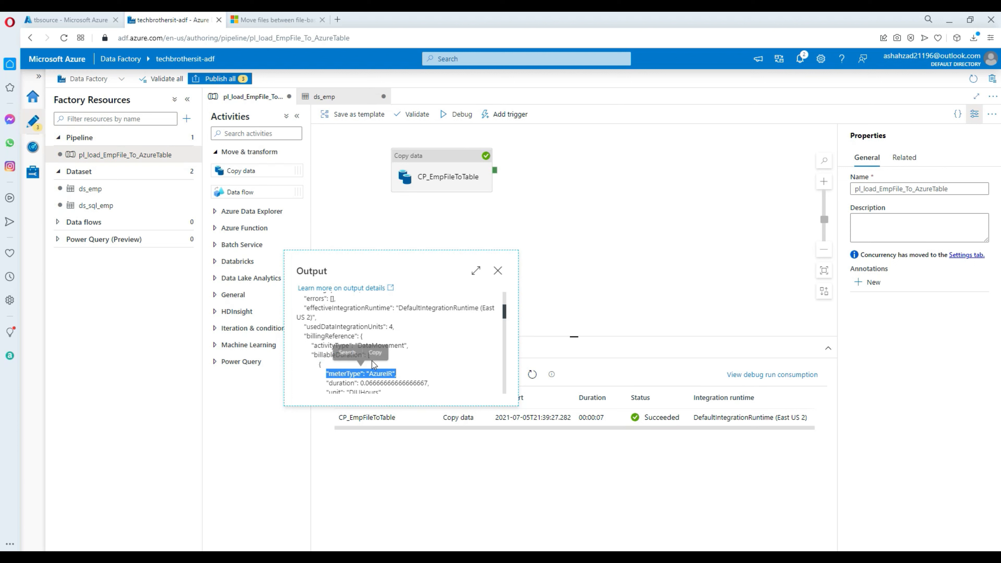
pyautogui.scroll(-6, 459, 359)
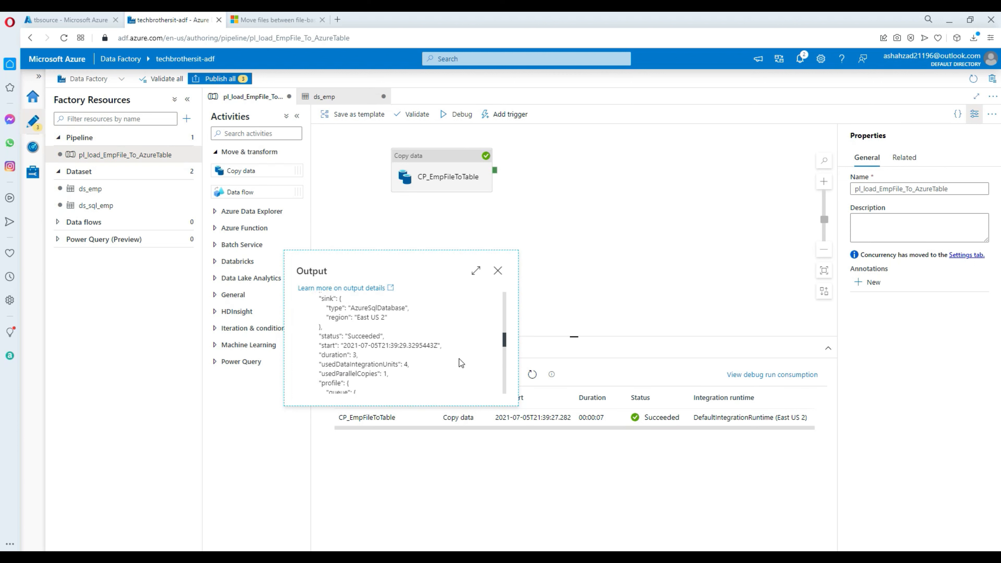
pyautogui.scroll(-5, 459, 359)
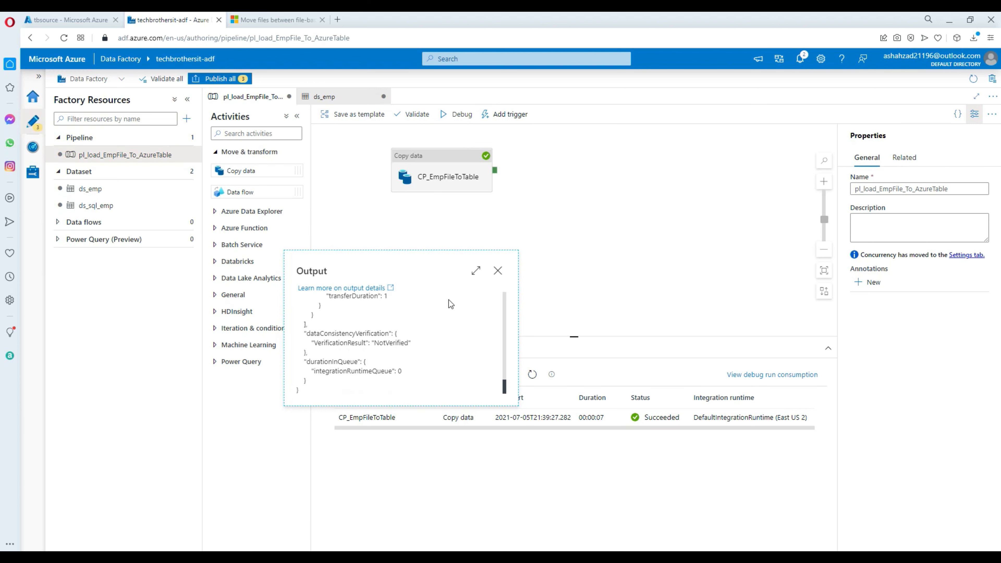
pyautogui.click(498, 272)
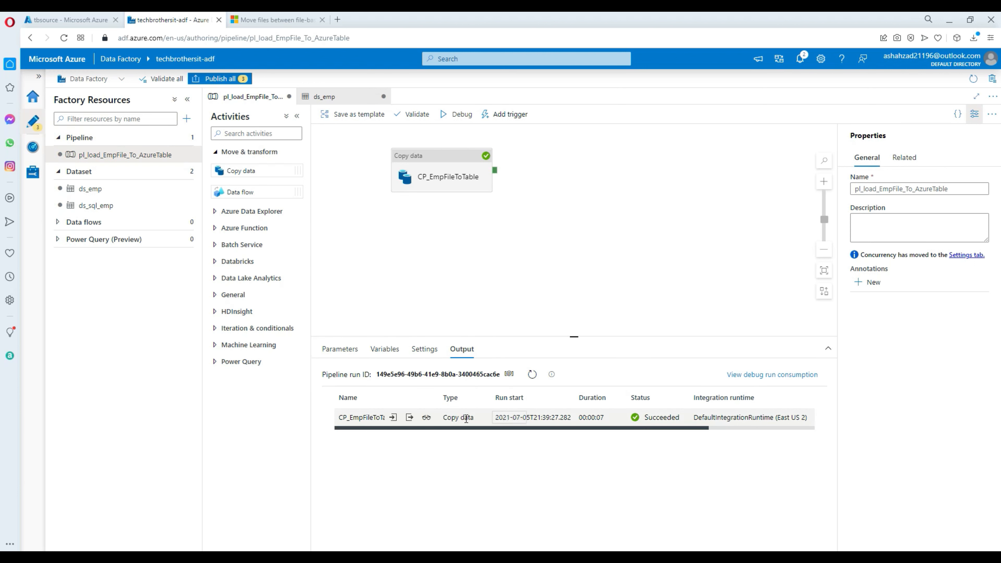
# - Open the copy activity's run details and examine the blob storage source and SQL database sink statistics
pyautogui.click(427, 418)
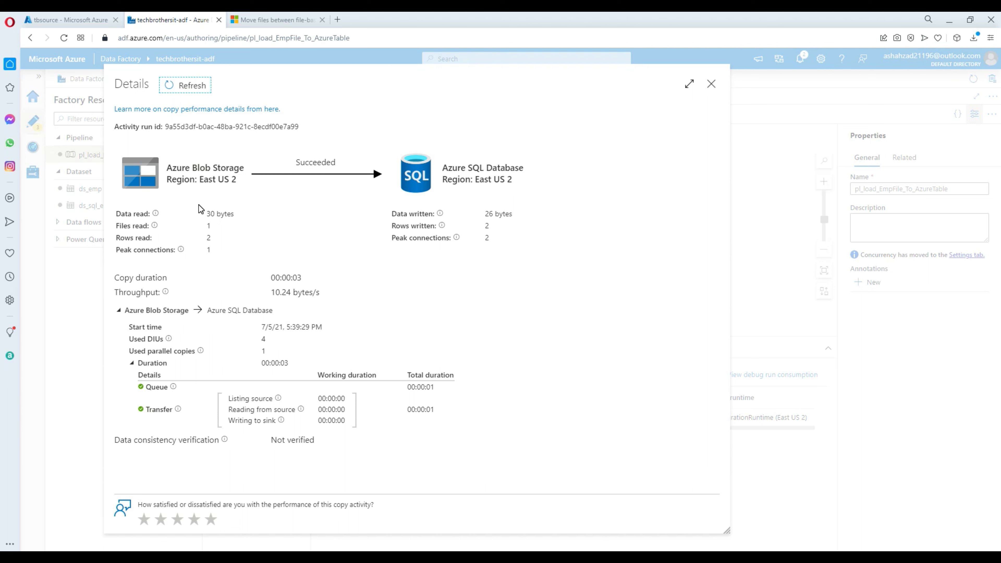
pyautogui.moveTo(208, 213); pyautogui.dragTo(253, 213)
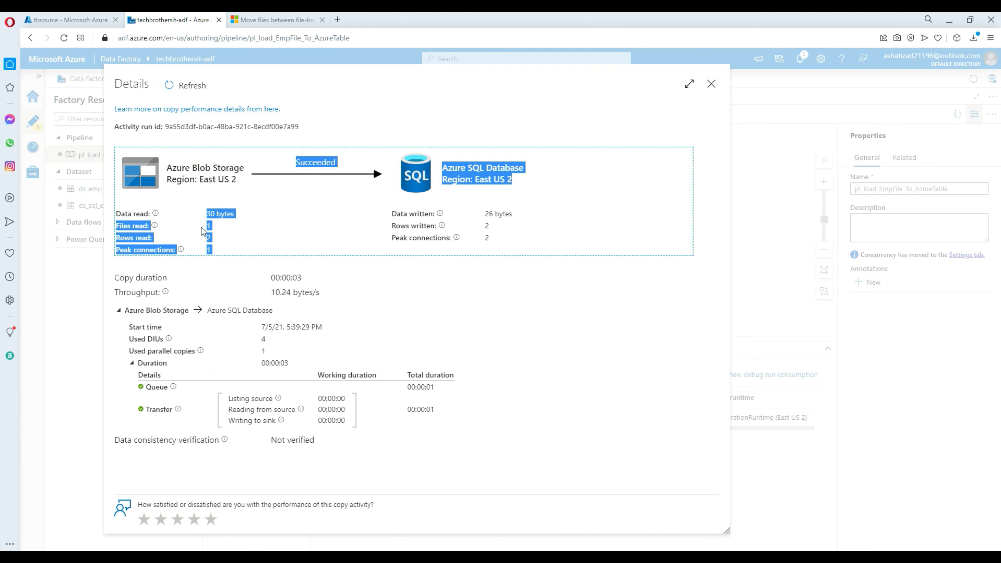
pyautogui.click(212, 237)
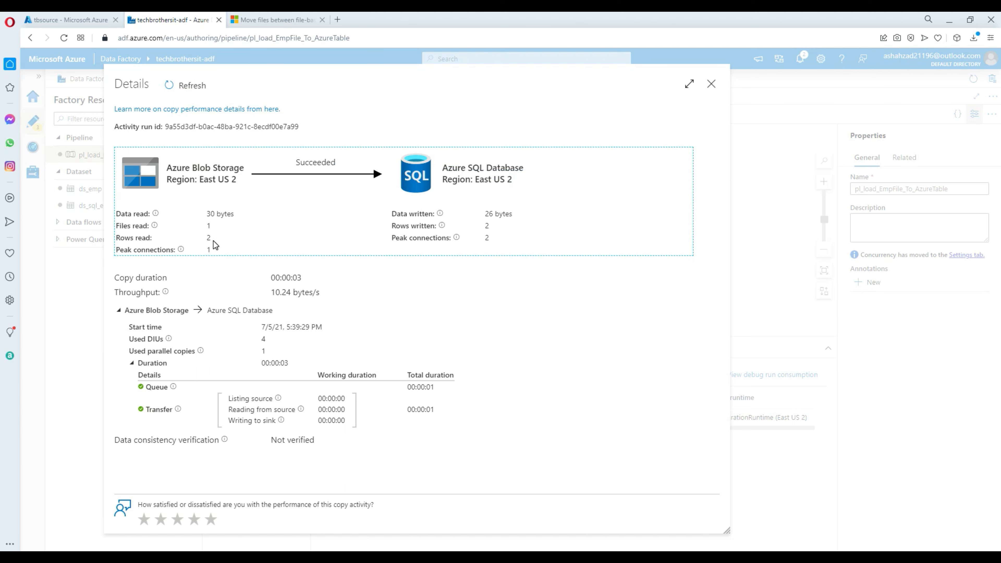
pyautogui.moveTo(213, 238); pyautogui.dragTo(203, 238)
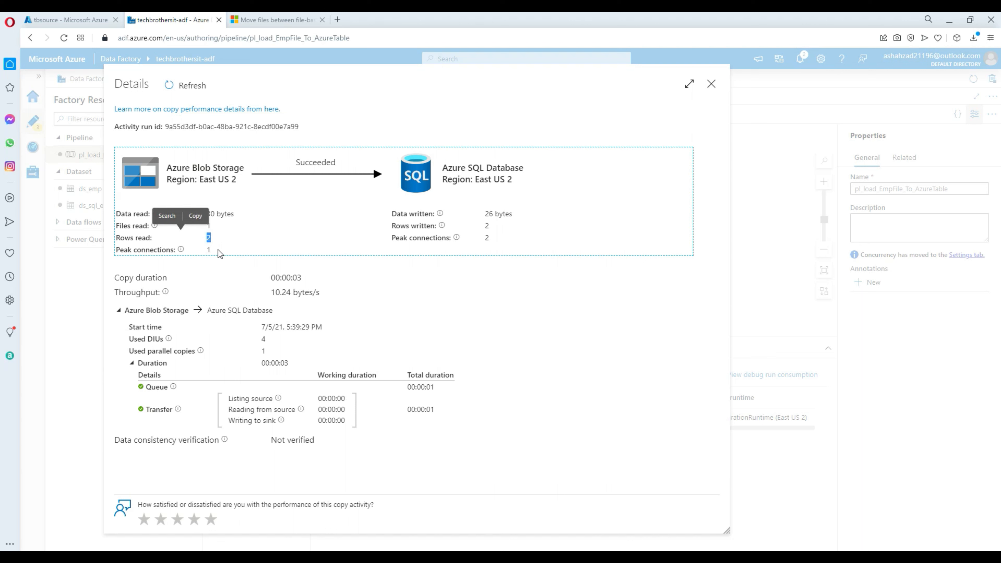
pyautogui.click(208, 241)
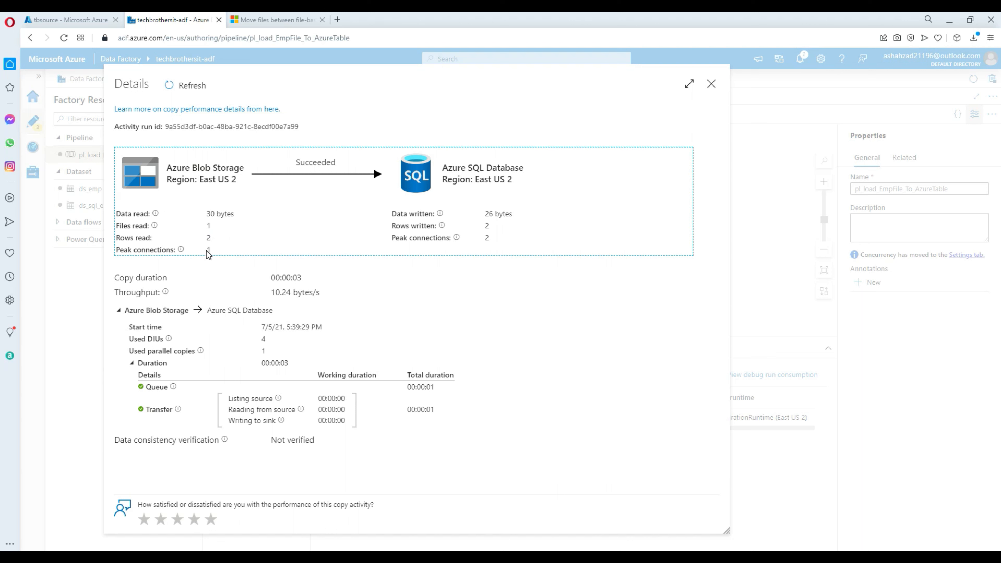
pyautogui.doubleClick(209, 250)
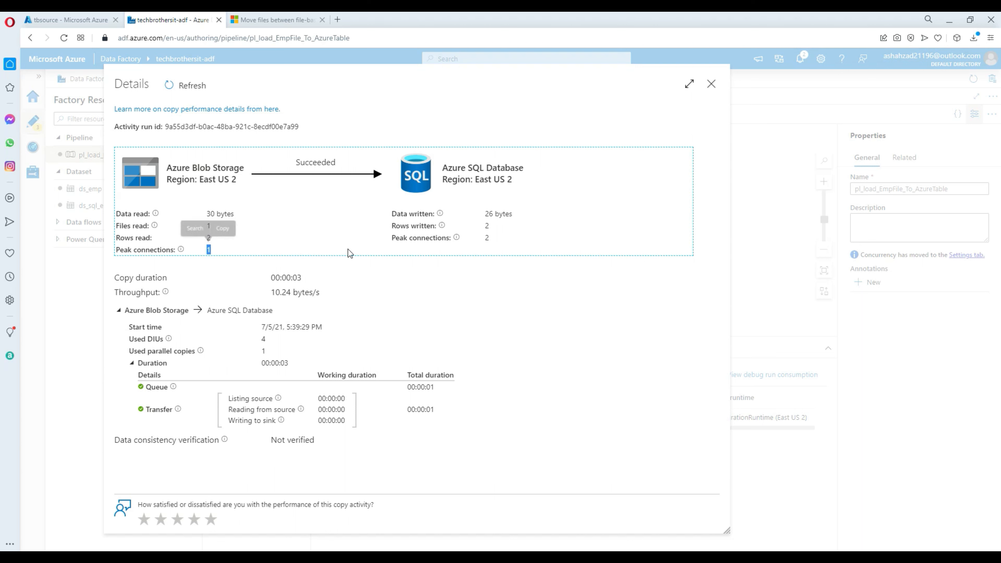
pyautogui.click(486, 232)
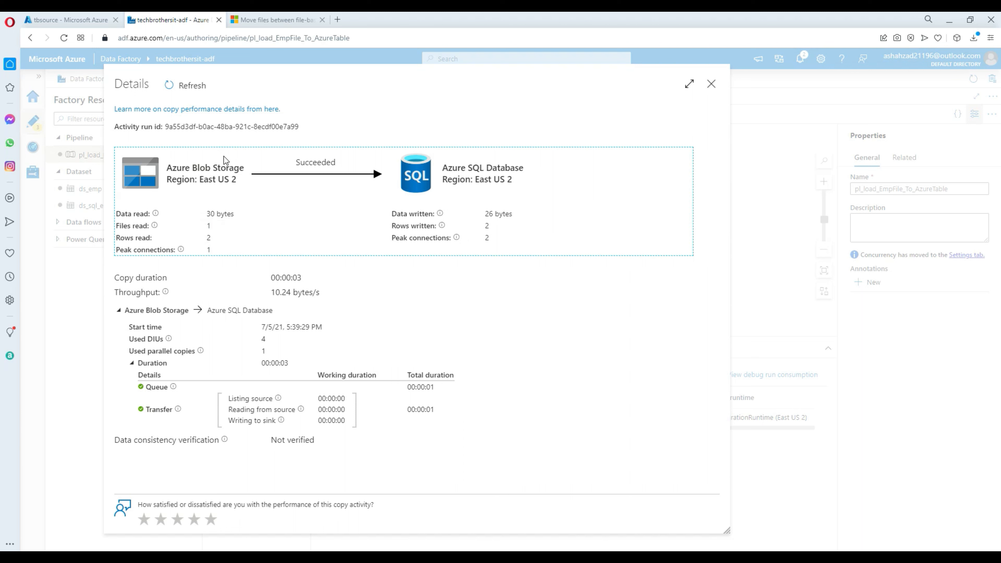
pyautogui.moveTo(167, 164); pyautogui.dragTo(237, 184)
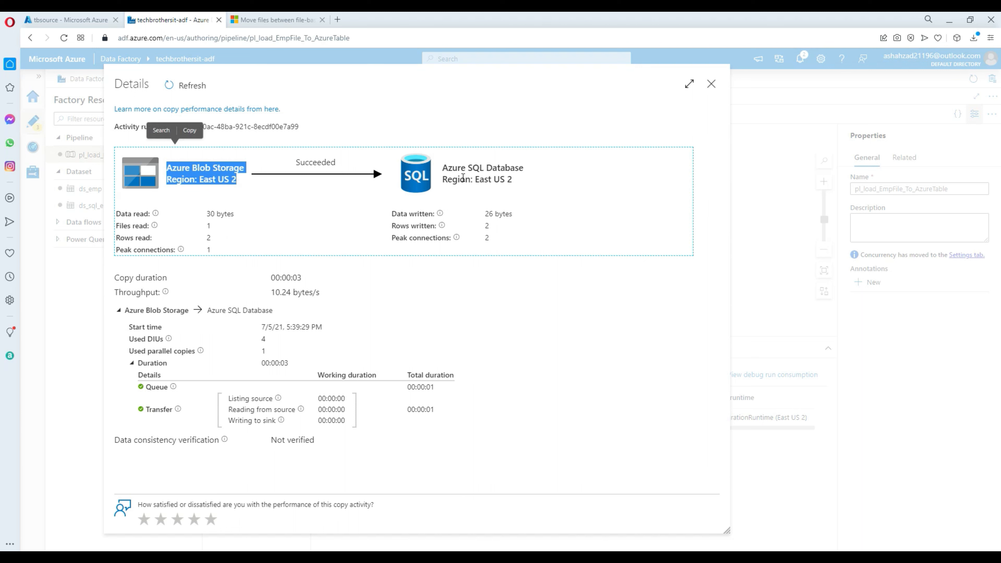
pyautogui.moveTo(313, 163); pyautogui.dragTo(317, 162)
pyautogui.moveTo(440, 168); pyautogui.dragTo(528, 186)
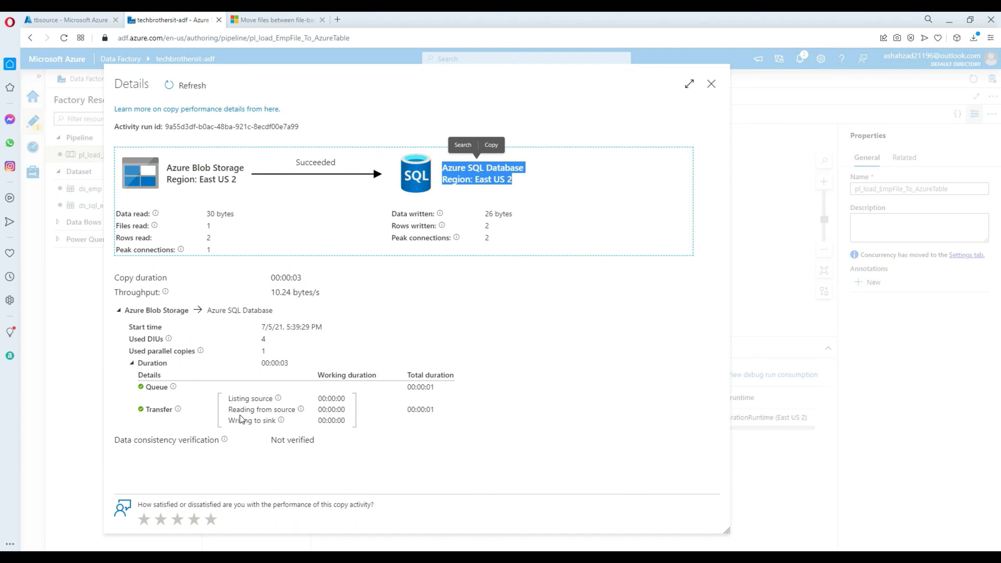
# - Examine the copy run's transfer stages, duration and throughput, and close the run details
pyautogui.moveTo(272, 399); pyautogui.dragTo(228, 401)
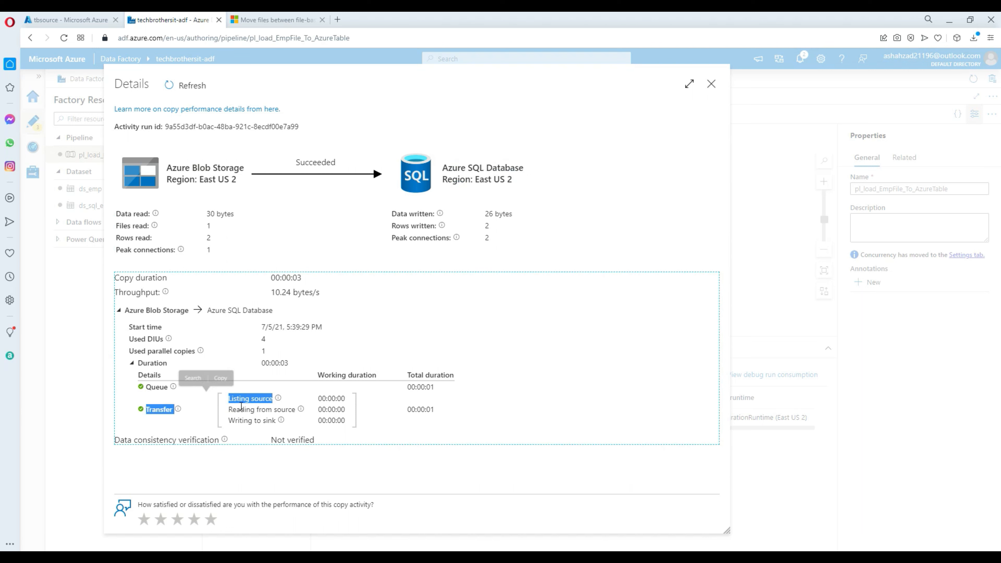
pyautogui.click(237, 403)
pyautogui.moveTo(296, 410); pyautogui.dragTo(226, 408)
pyautogui.click(264, 432)
pyautogui.moveTo(346, 424); pyautogui.dragTo(231, 413)
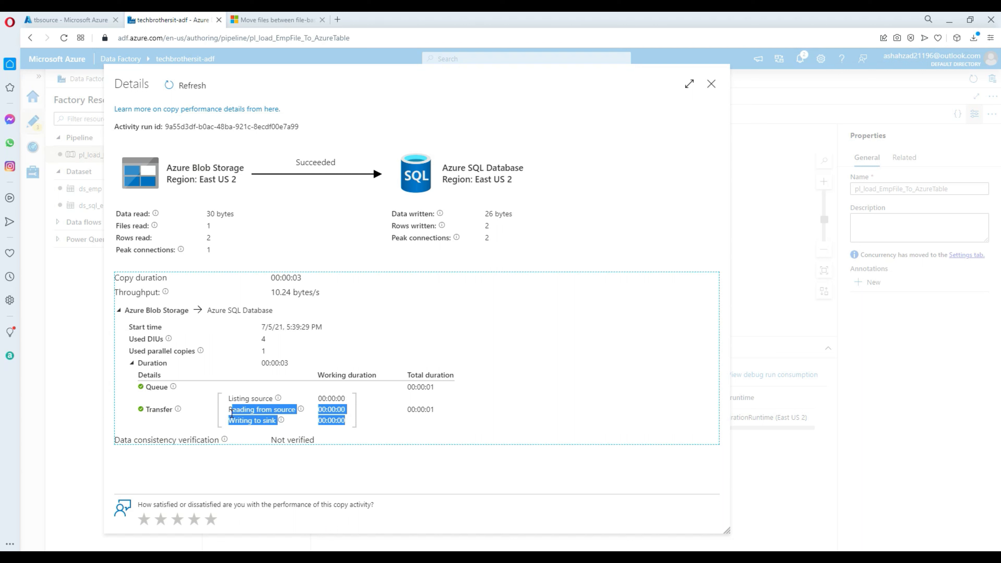
pyautogui.moveTo(232, 414); pyautogui.dragTo(232, 413)
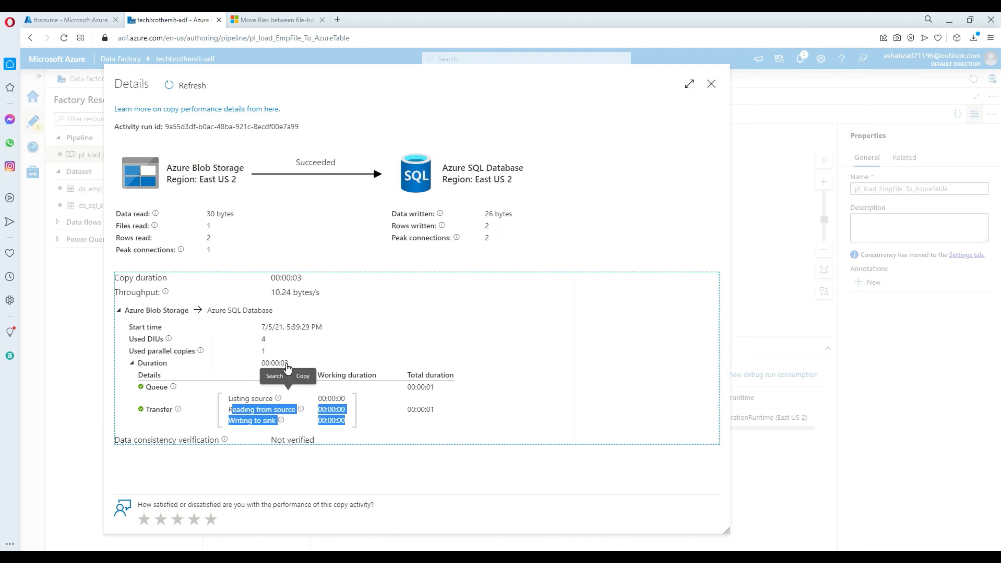
pyautogui.moveTo(289, 365); pyautogui.dragTo(253, 364)
pyautogui.click(368, 363)
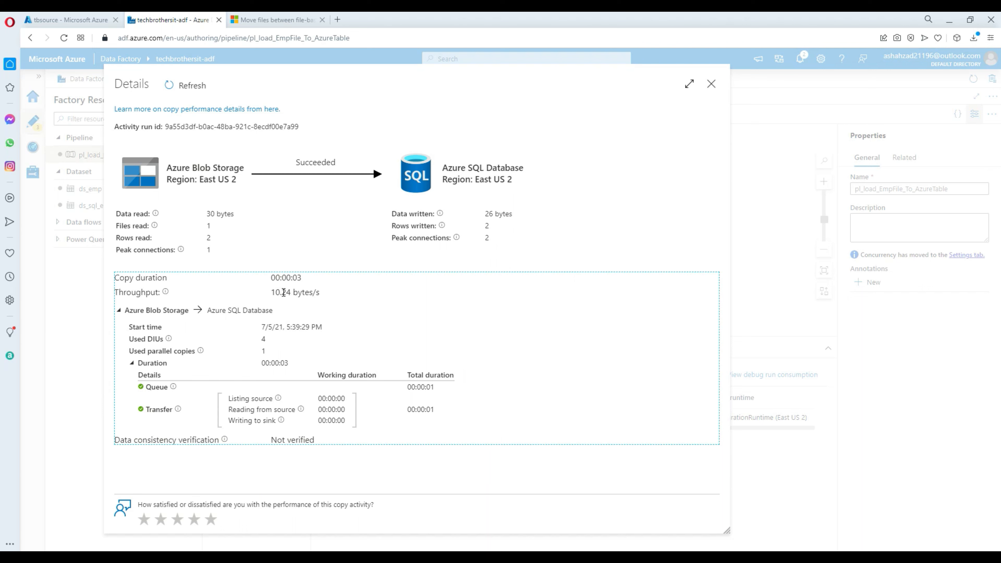
pyautogui.moveTo(274, 294); pyautogui.dragTo(317, 295)
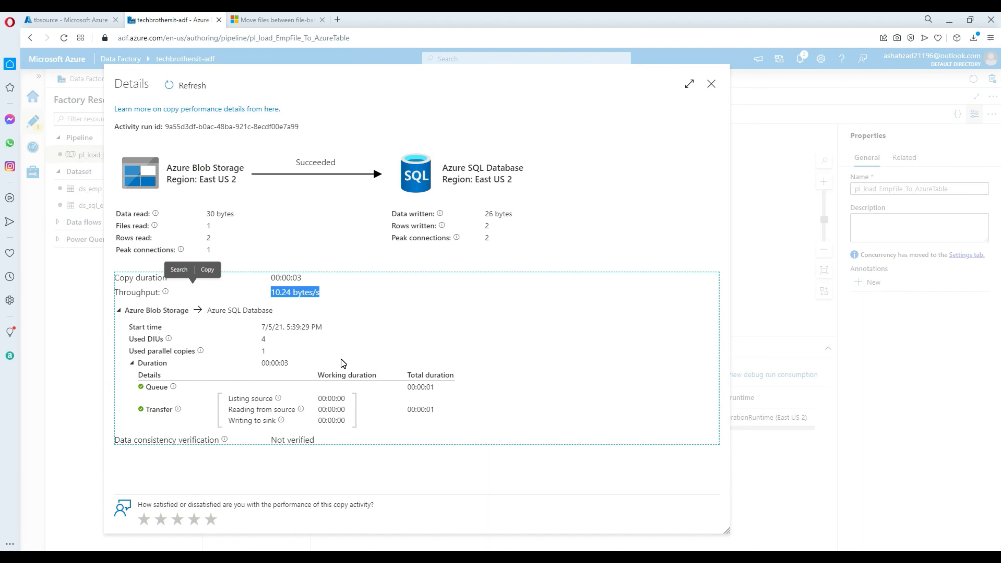
pyautogui.click(712, 84)
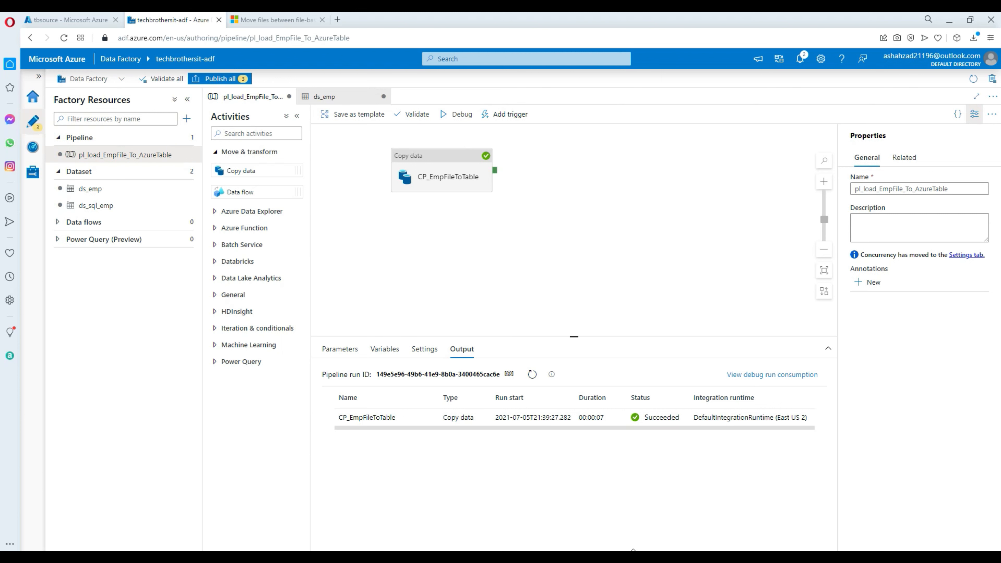
# - Switch to SQL Server Management Studio, run the selected Select * from dbo.emp query and check the loaded rows
pyautogui.hotkey('alt', 'Tab')
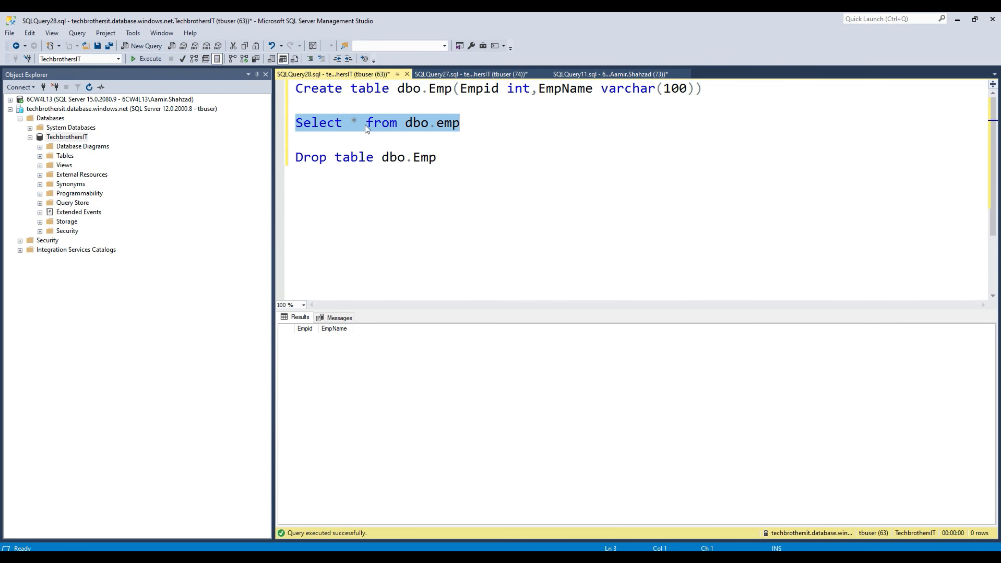
pyautogui.click(155, 59)
pyautogui.click(326, 336)
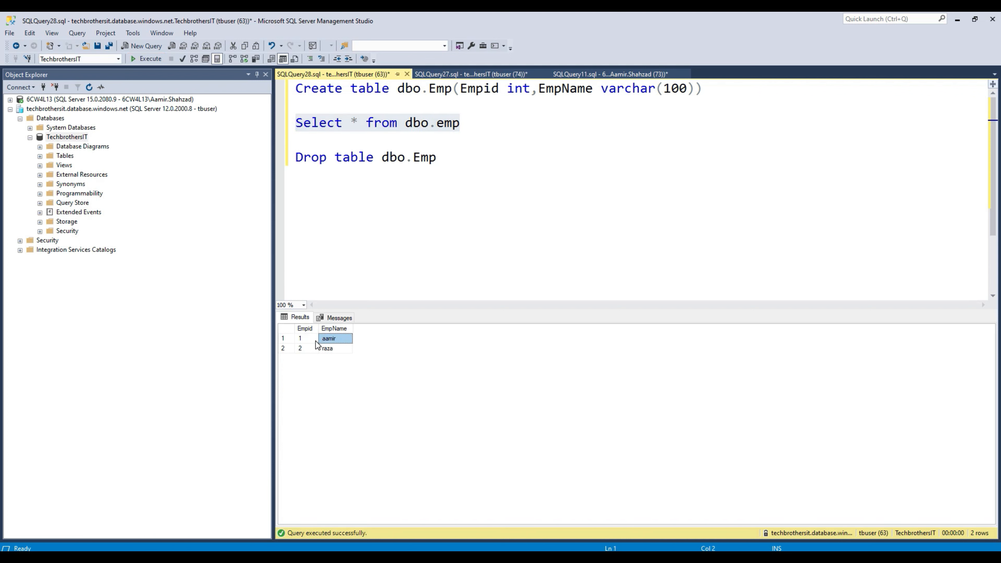
pyautogui.moveTo(322, 341); pyautogui.dragTo(328, 343)
pyautogui.click(330, 339)
# - Switch to Azure Data Factory in the browser, publish pl_load_EmpFile_To_AzureTable with datasets ds_emp and ds_sql_emp, and check the publishing notification
pyautogui.click(173, 557)
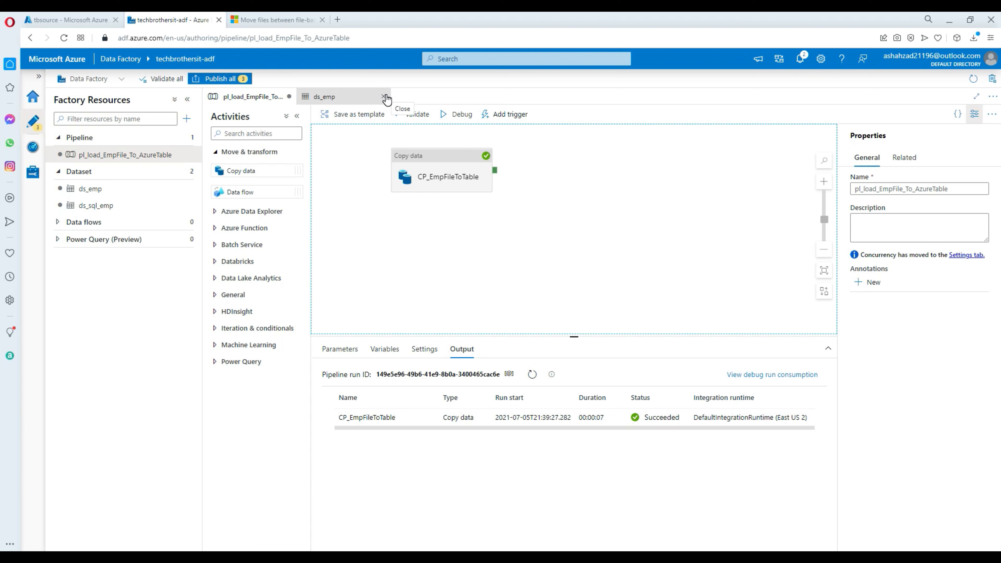
pyautogui.click(221, 81)
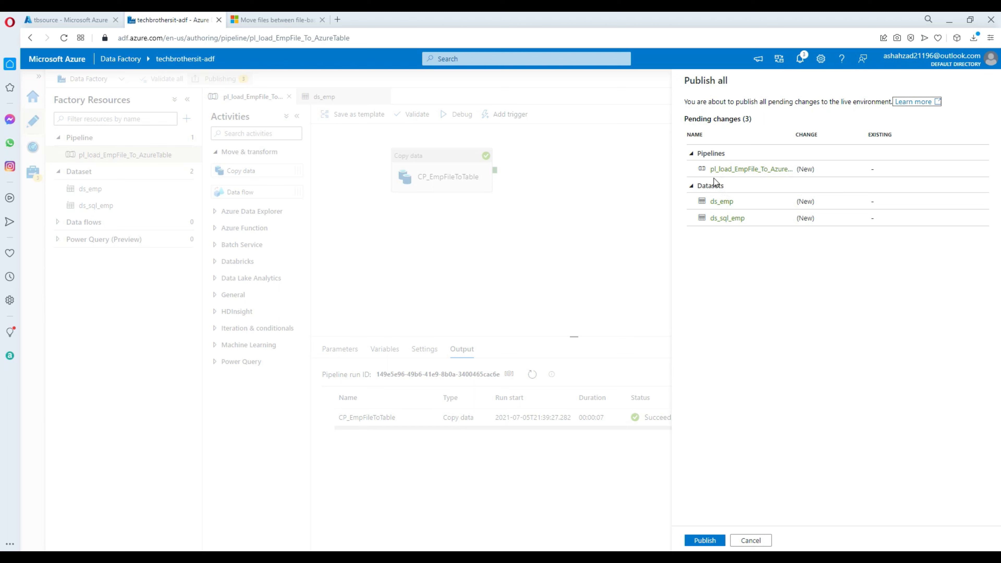
pyautogui.moveTo(712, 171); pyautogui.dragTo(827, 174)
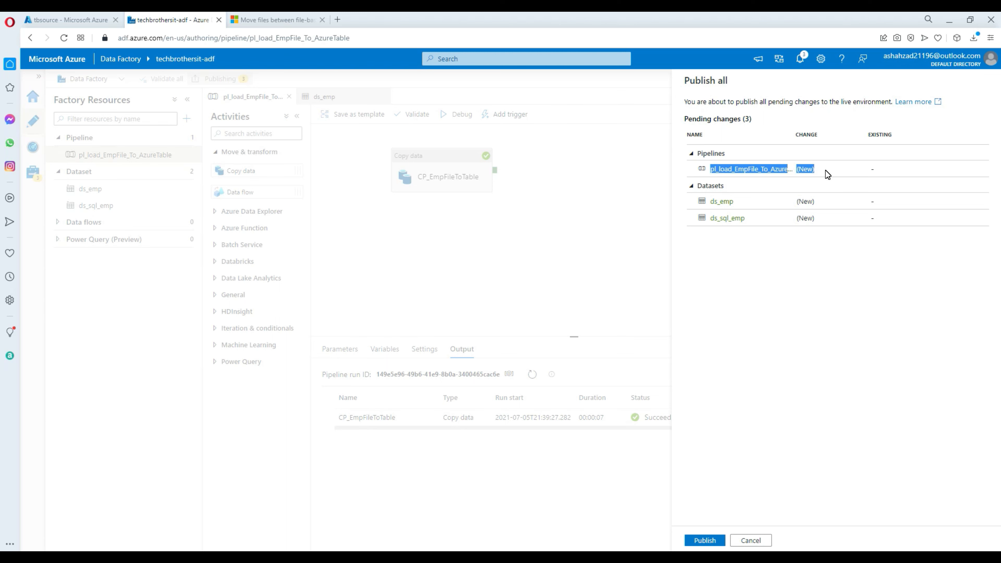
pyautogui.moveTo(710, 200); pyautogui.dragTo(744, 207)
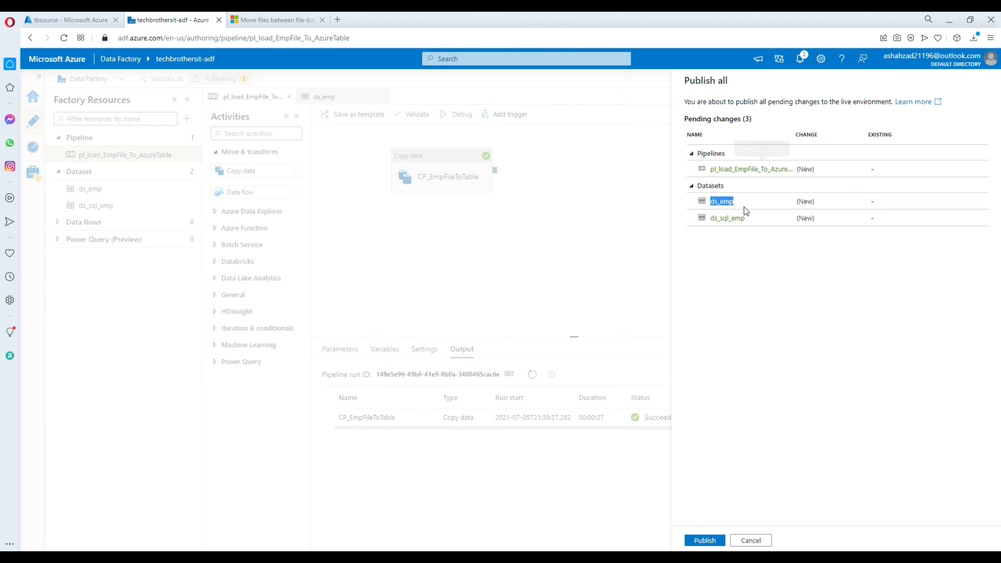
pyautogui.click(700, 540)
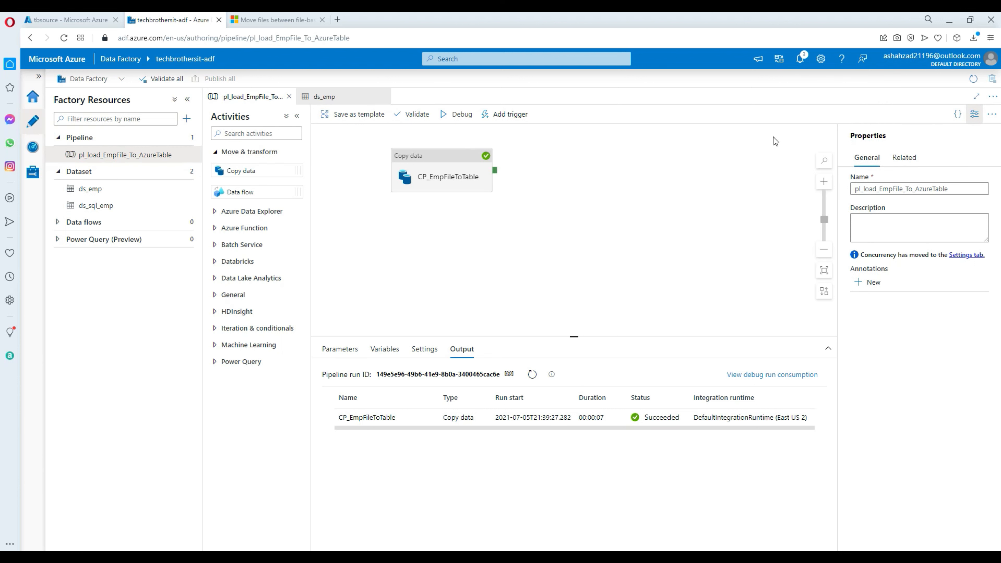
pyautogui.click(800, 59)
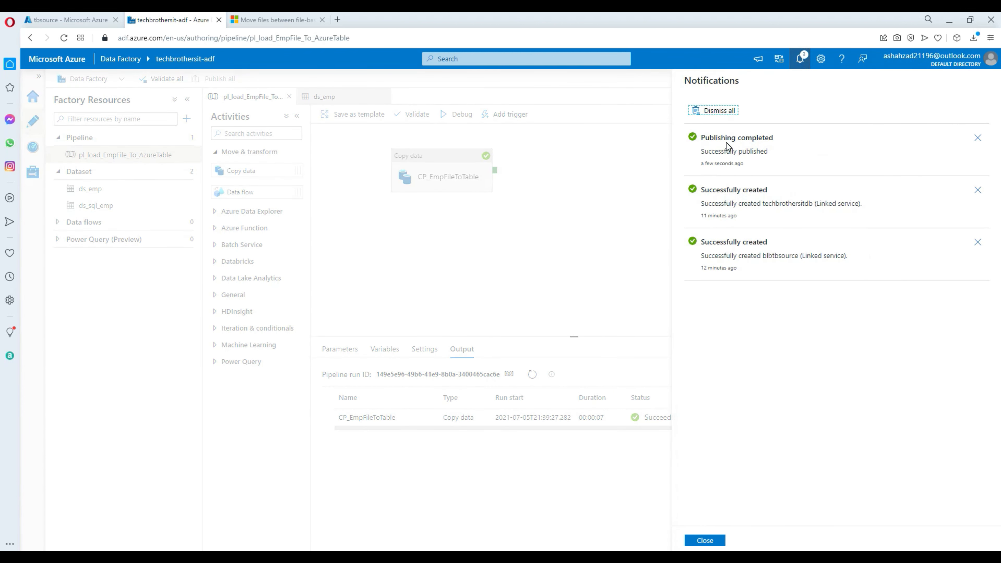
pyautogui.click(705, 540)
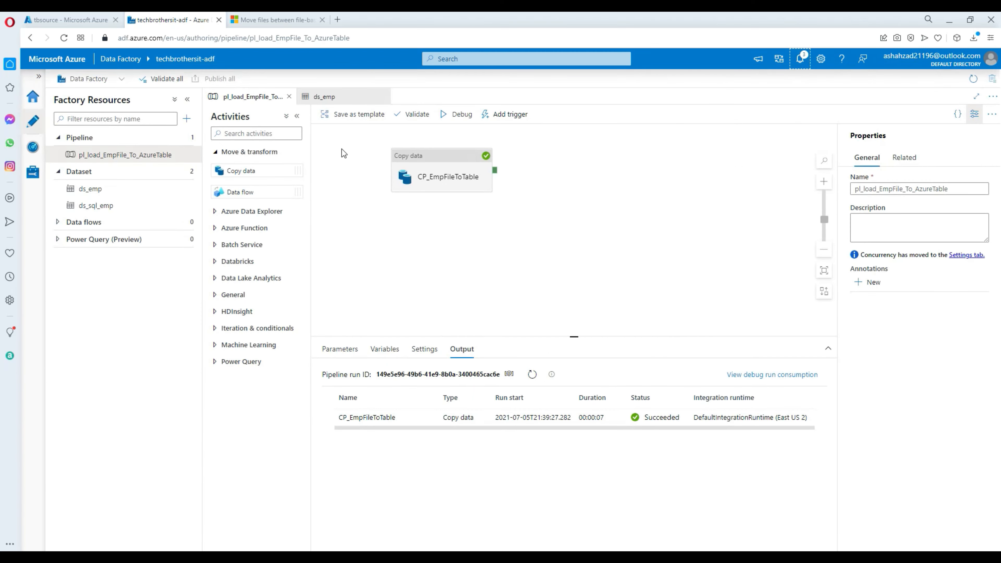
# - Close the open ds_emp dataset and pl_load_EmpFile_To_AzureTable pipeline, and close the Data Factory Studio page
pyautogui.click(342, 99)
pyautogui.click(384, 97)
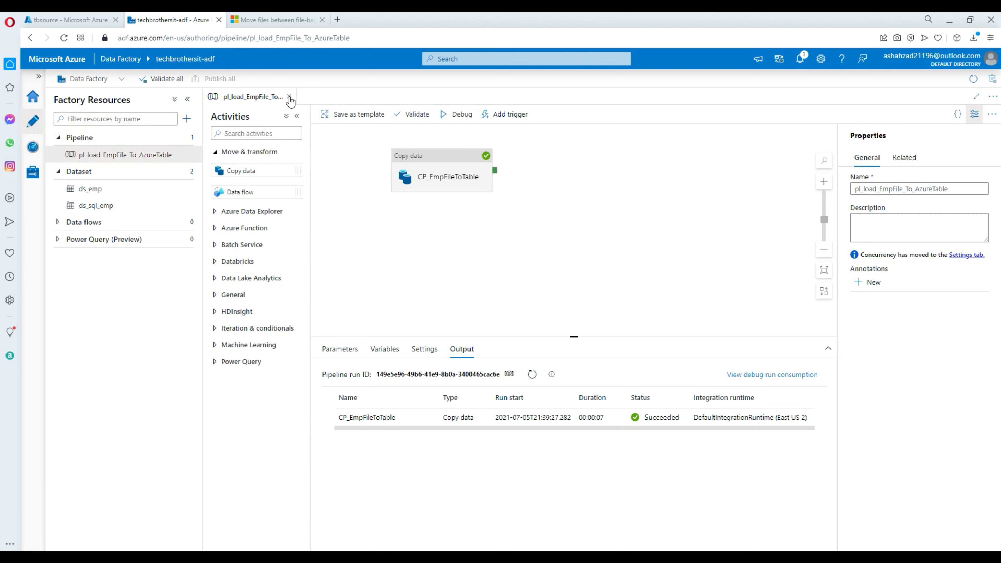
pyautogui.click(289, 97)
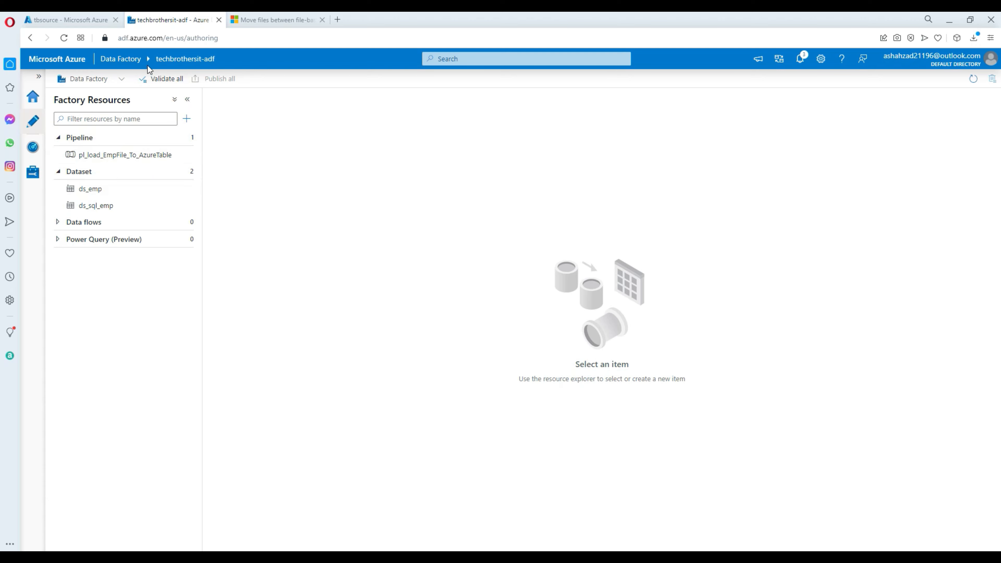
pyautogui.click(219, 21)
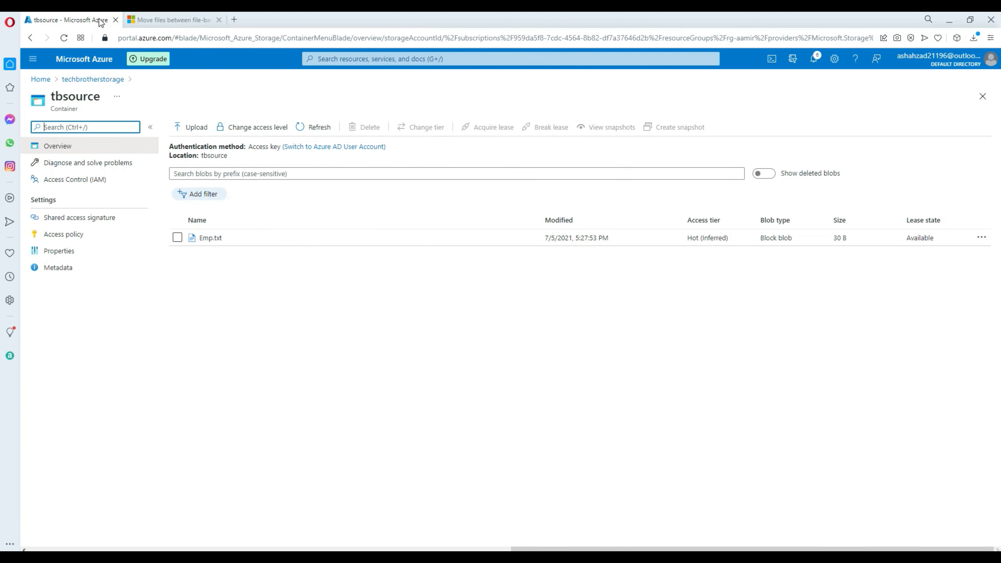
# - From the Azure portal home page, reopen the techbrothersit-adf data factory in Azure Data Factory Studio and go to its authoring view
pyautogui.click(42, 81)
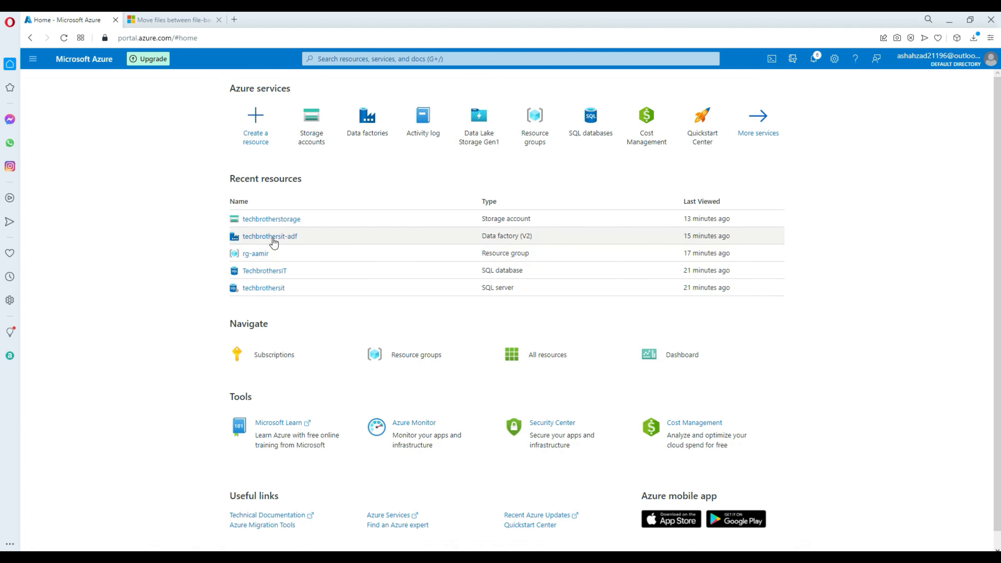
pyautogui.click(263, 238)
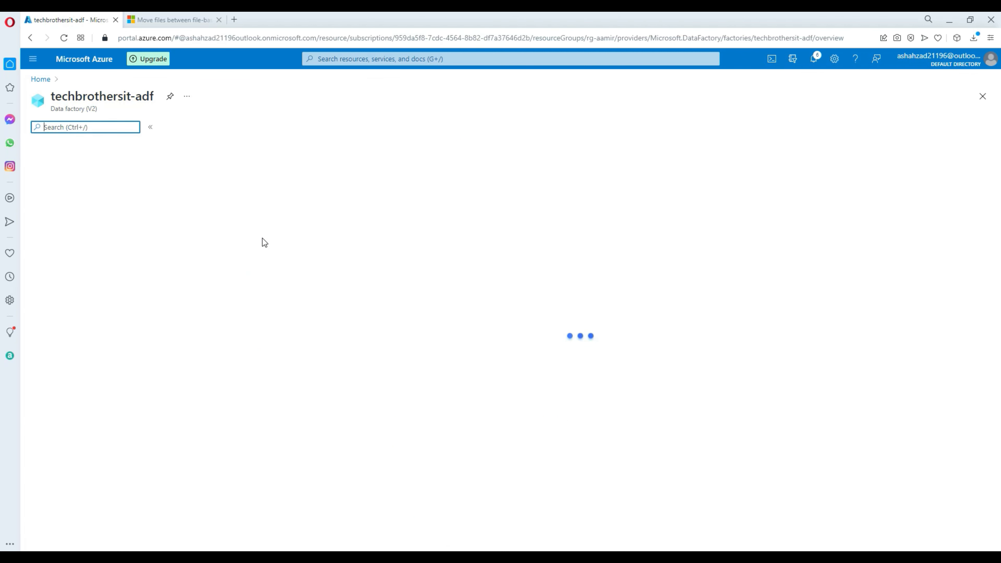
pyautogui.click(216, 327)
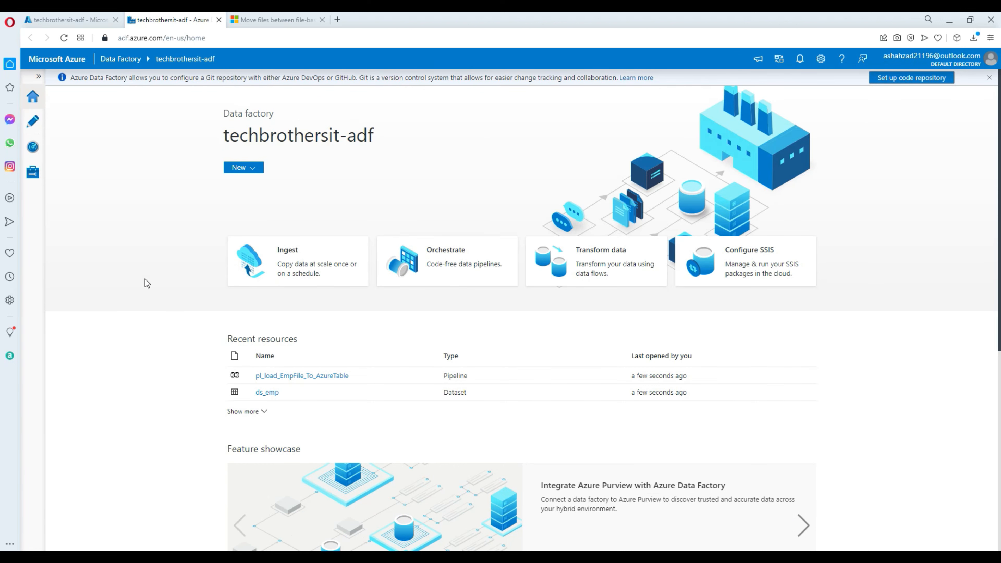
pyautogui.click(33, 128)
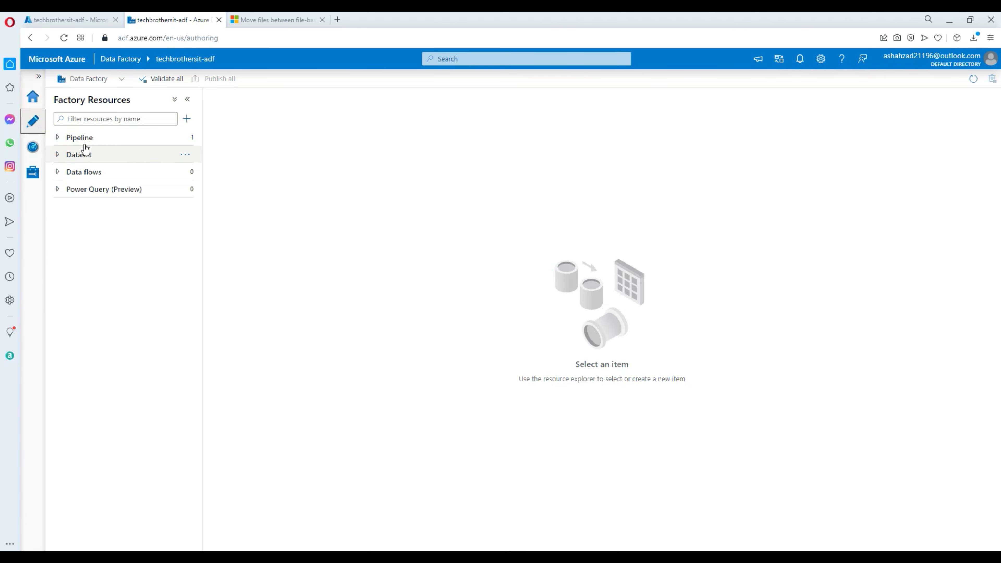
# - Expand the factory's pipelines and datasets, and review the published pl_load_EmpFile_To_AzureTable pipeline and the ds_emp and ds_sql_emp datasets
pyautogui.click(58, 137)
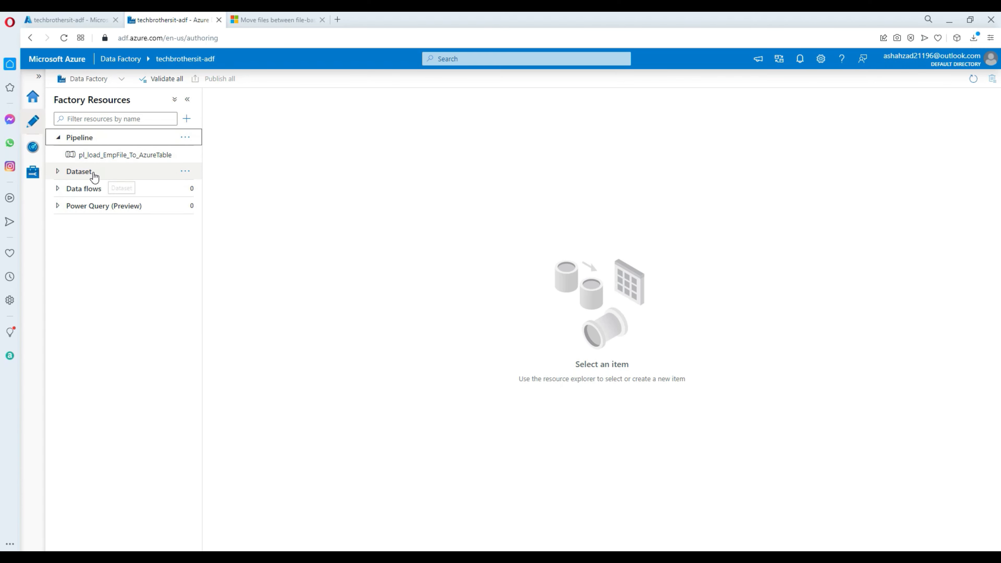
pyautogui.click(58, 172)
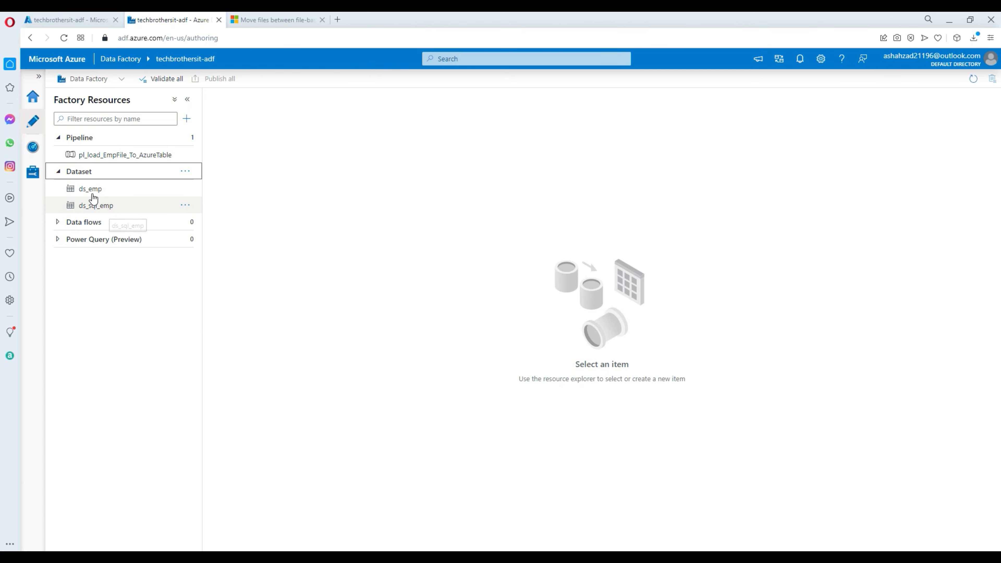
pyautogui.click(94, 158)
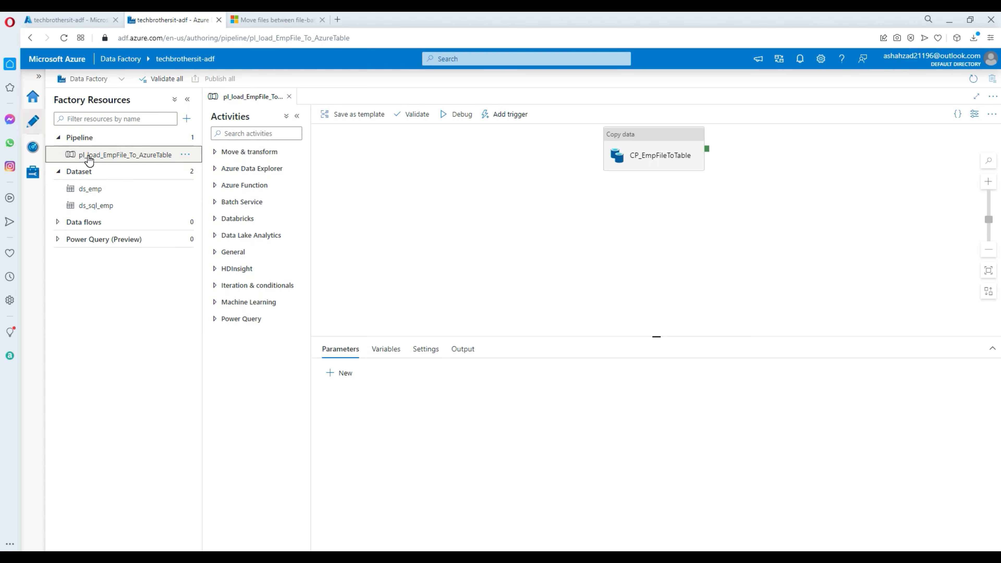
pyautogui.click(90, 194)
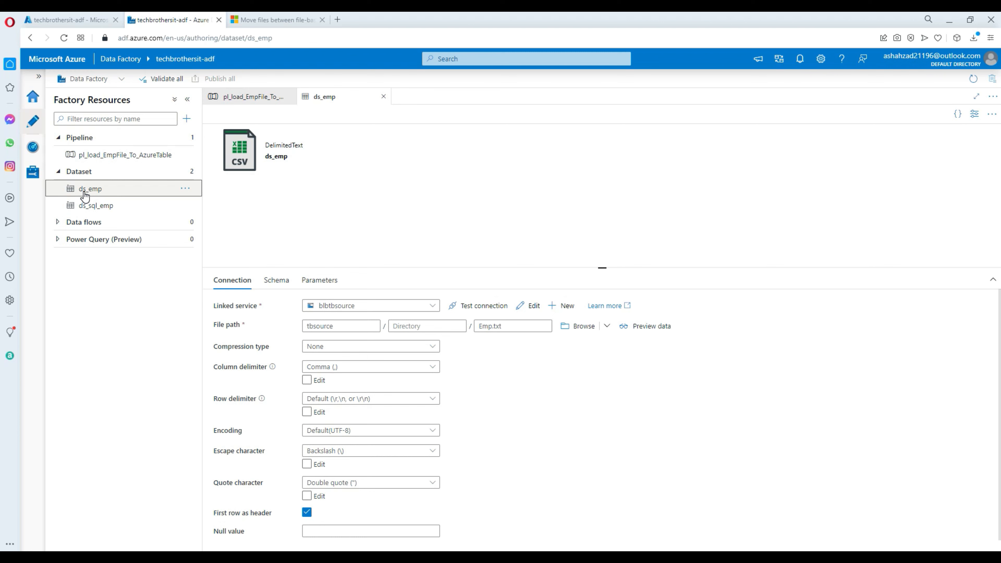
pyautogui.click(93, 213)
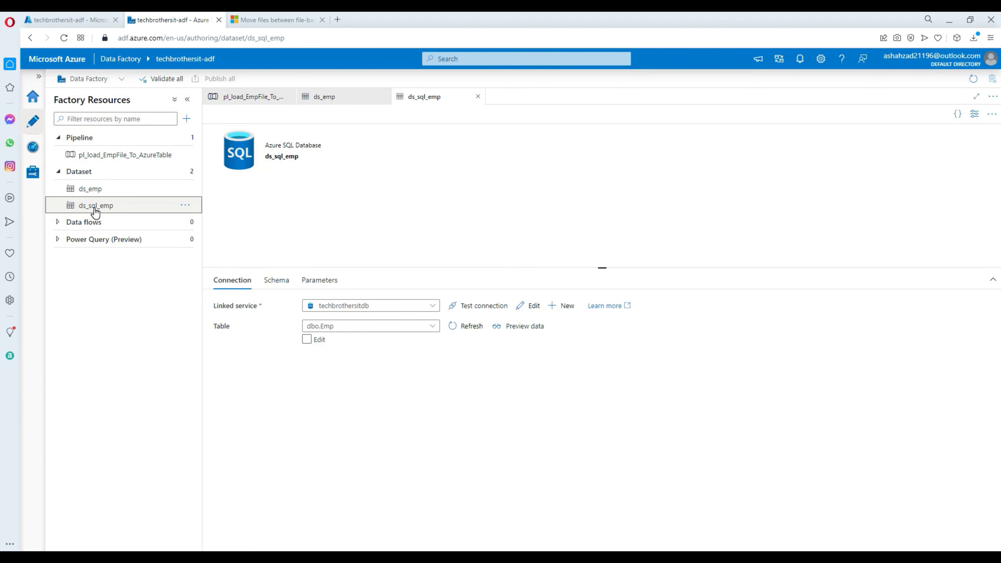
pyautogui.click(94, 190)
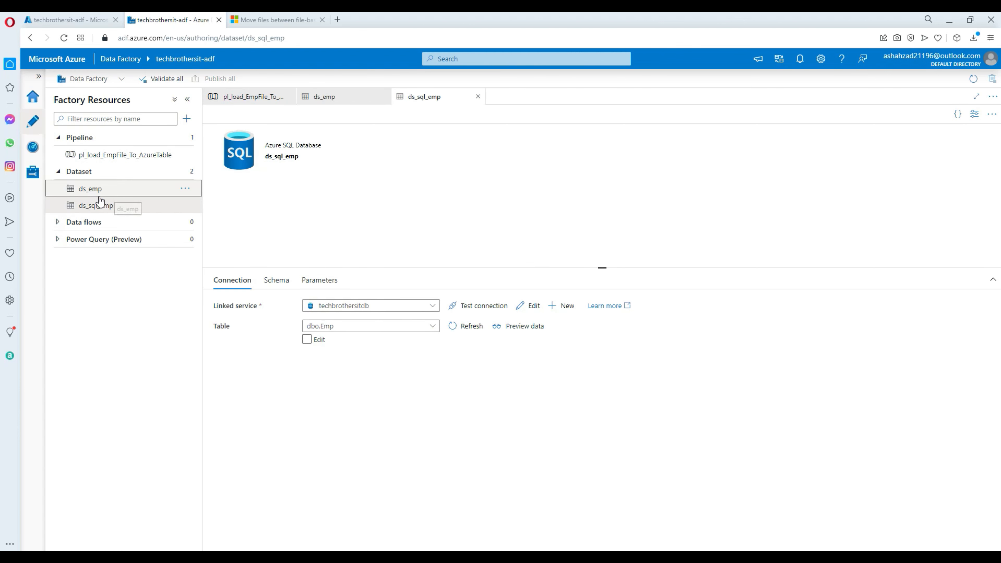
pyautogui.click(113, 160)
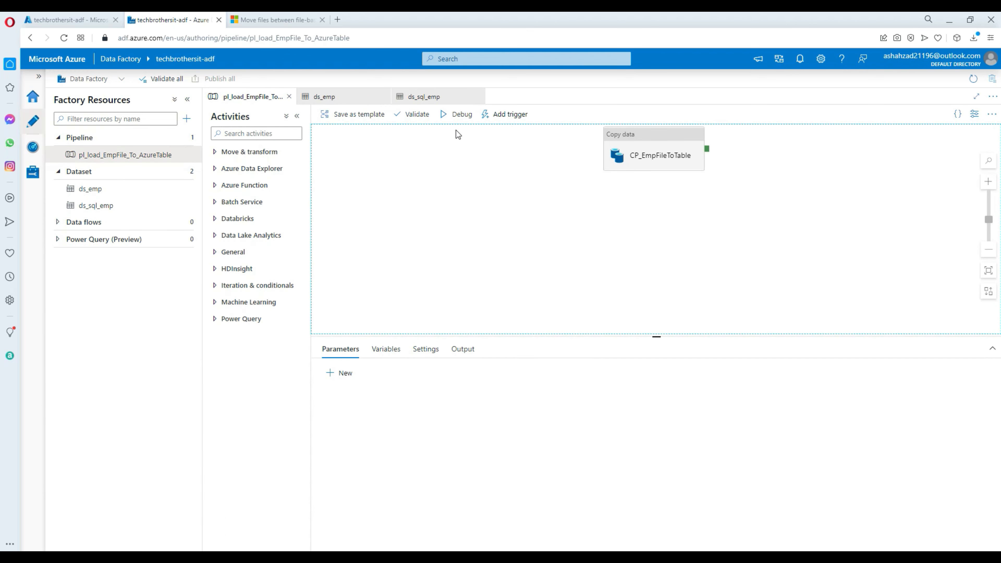
# - Close the ds_sql_emp and ds_emp datasets, leaving only the pl_load_EmpFile_To_AzureTable pipeline open
pyautogui.click(479, 96)
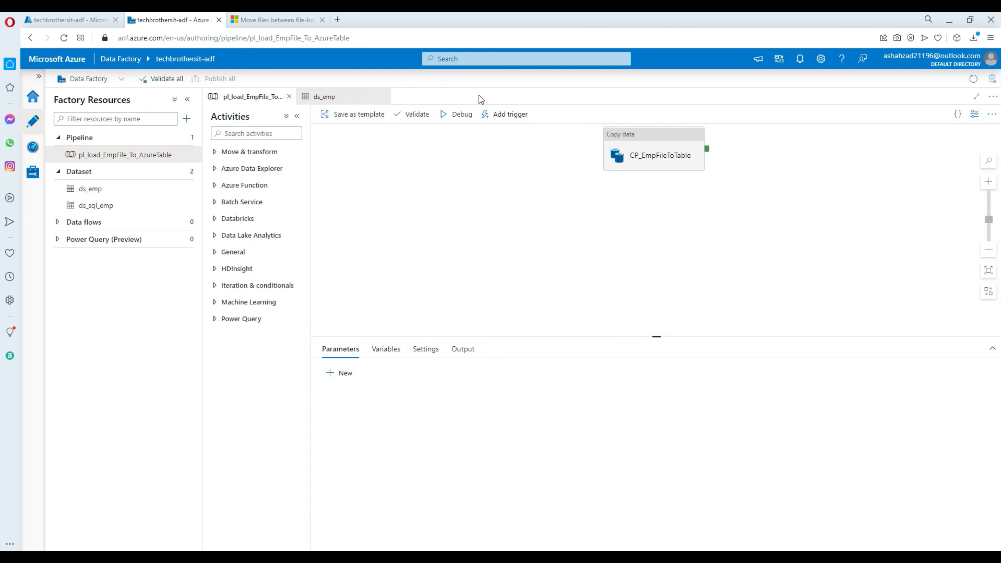
pyautogui.click(383, 96)
pyautogui.click(424, 184)
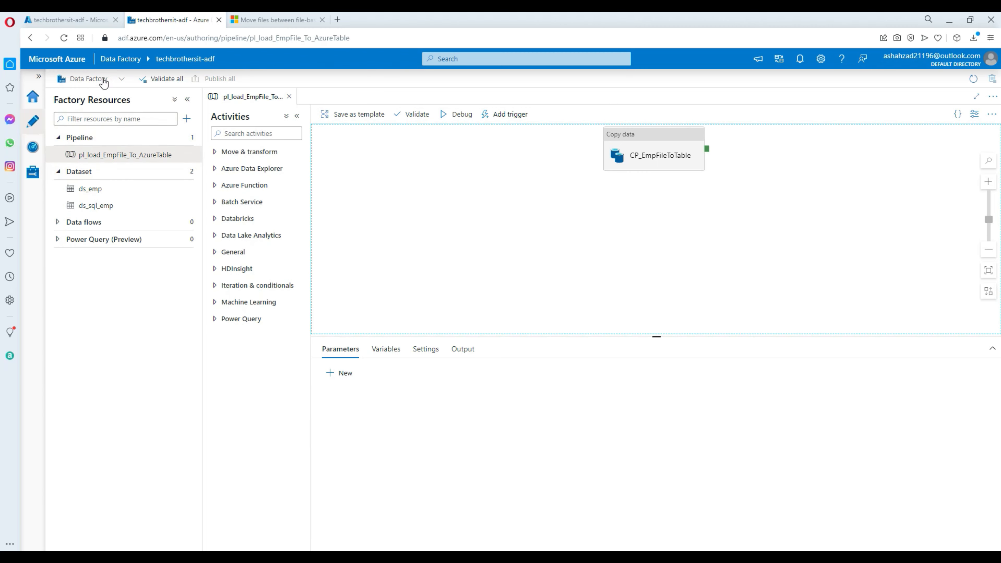
# - In the Azure portal, view the tbsource container's files in the techbrotherstorage account and return to the storage account
pyautogui.click(81, 20)
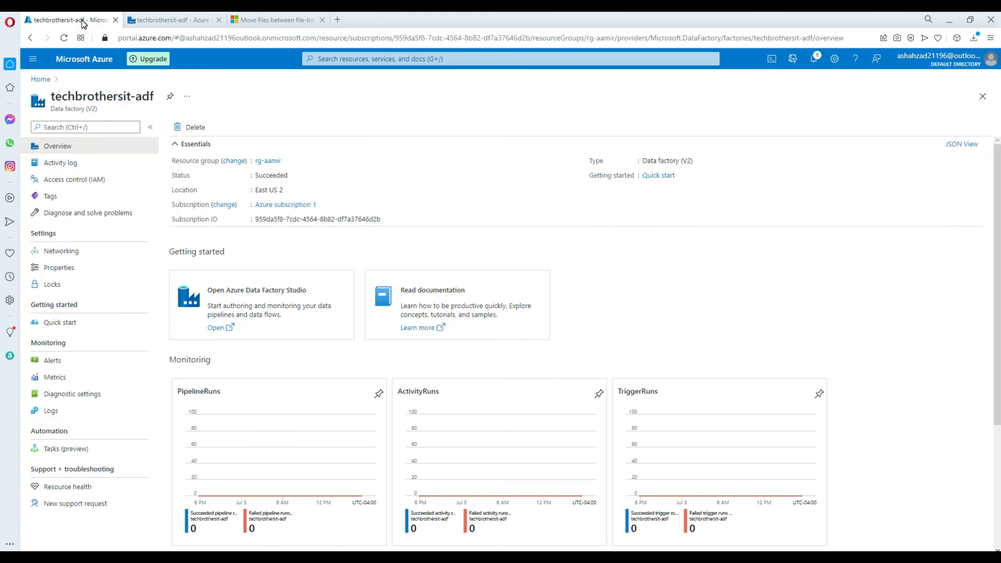
pyautogui.click(41, 79)
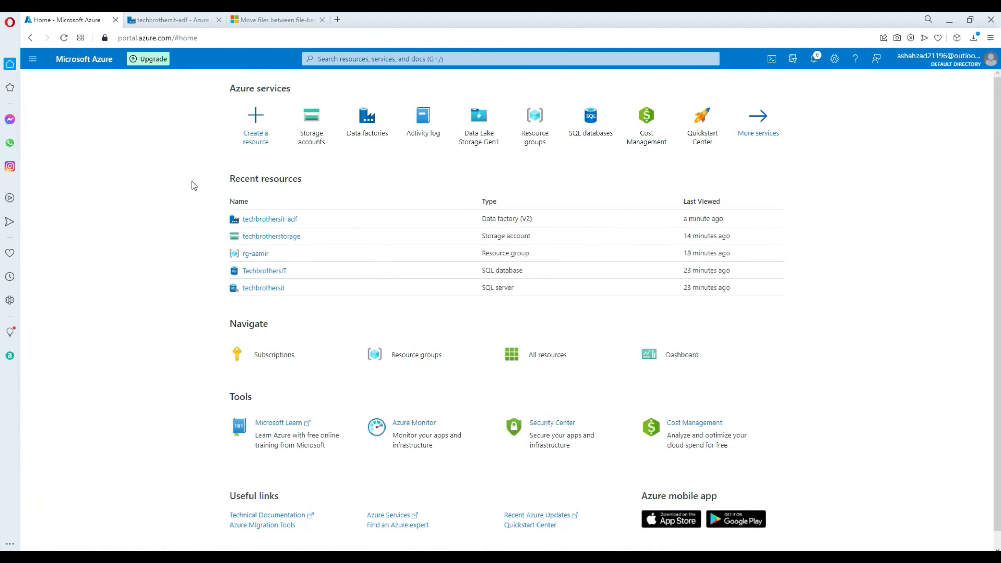
pyautogui.click(278, 239)
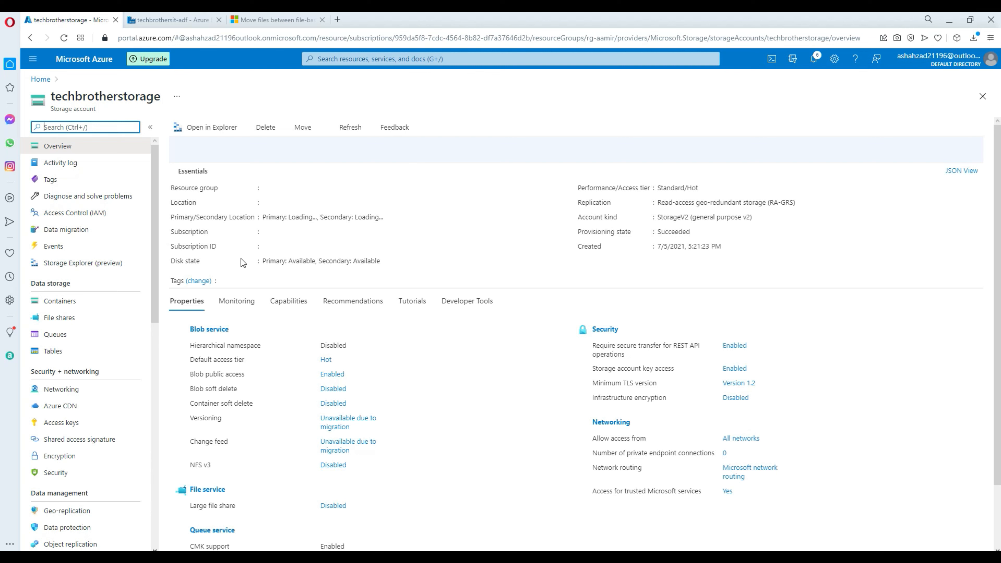
pyautogui.click(74, 309)
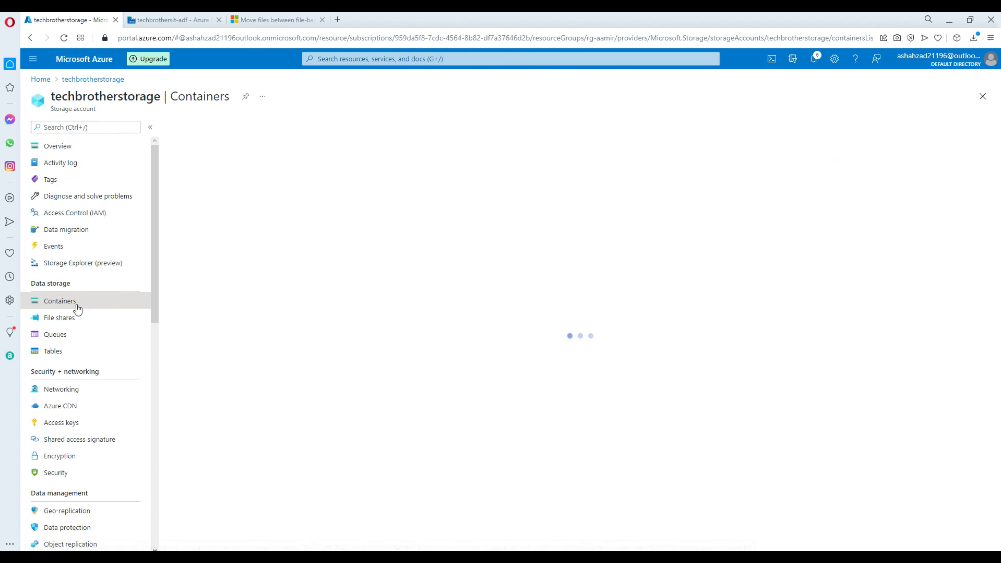
pyautogui.click(201, 223)
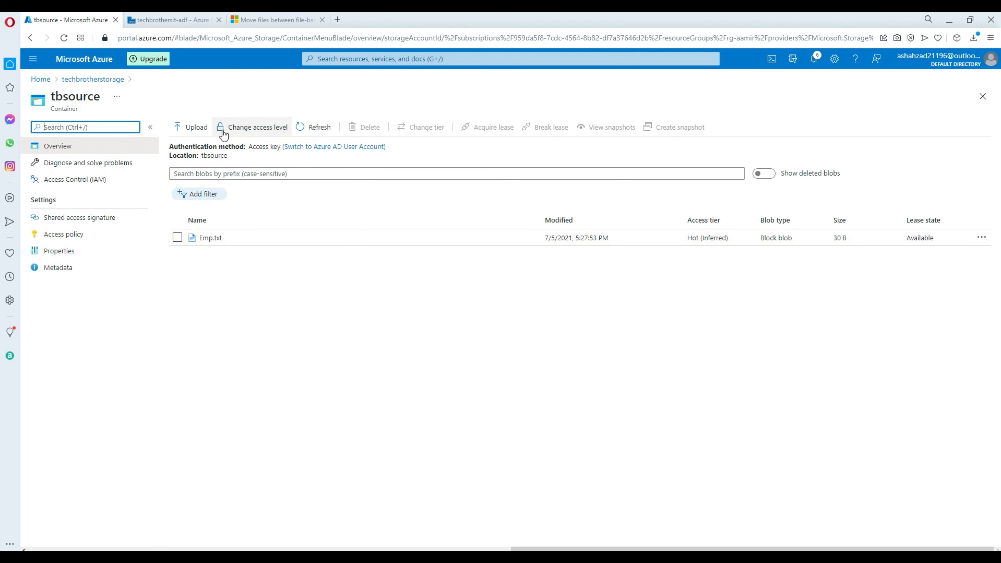
pyautogui.click(71, 83)
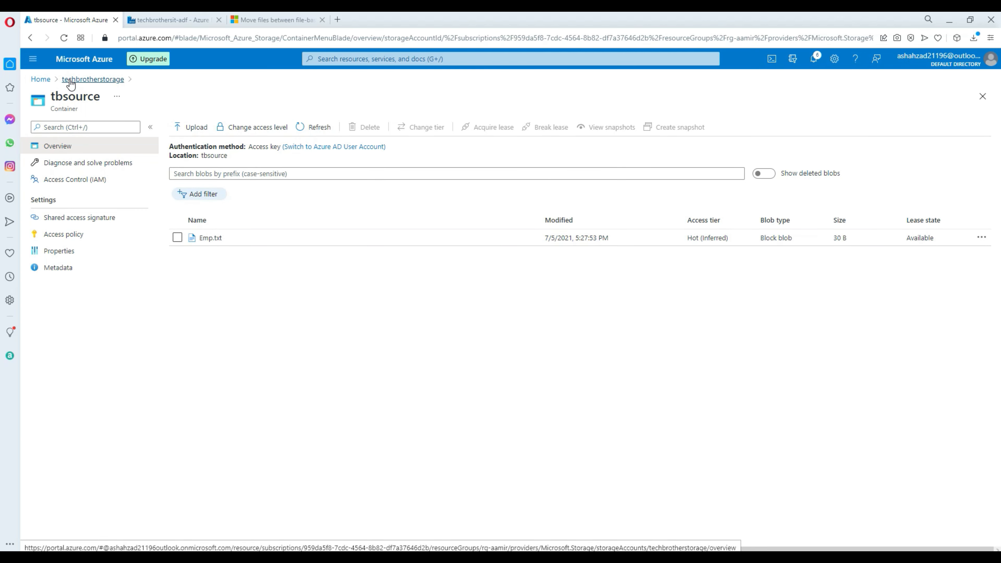